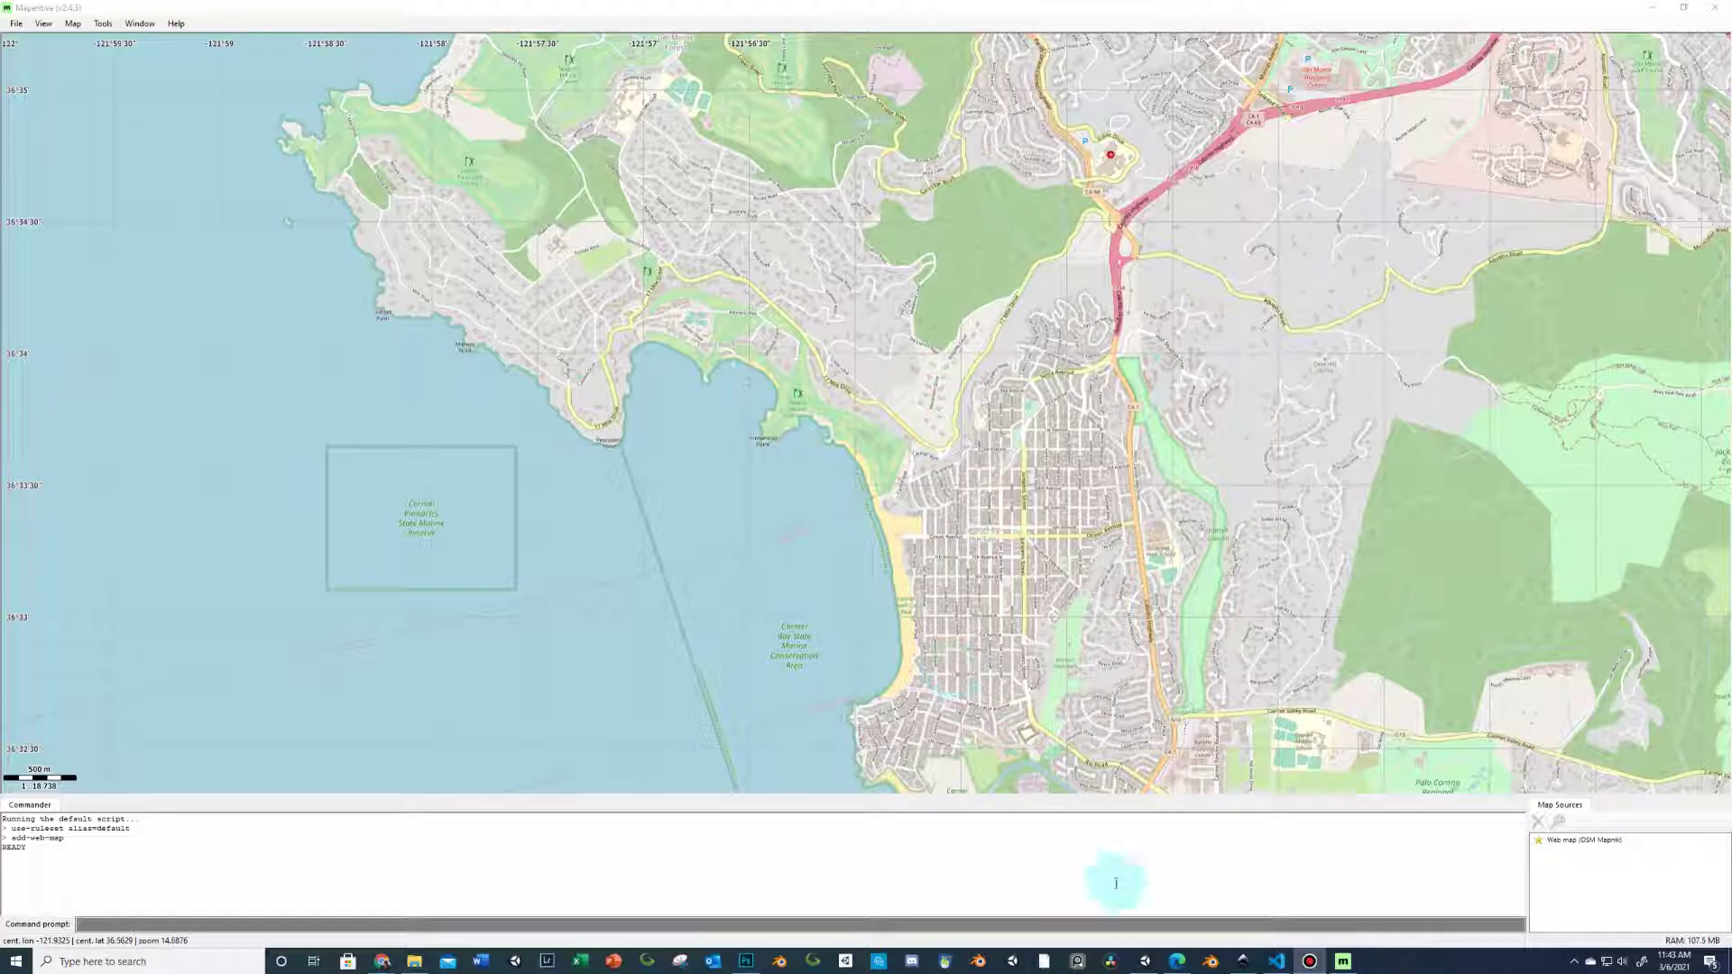
# - Bring the browser with the Maperitive wiki's rendering rules section to the front
pyautogui.click(1179, 960)
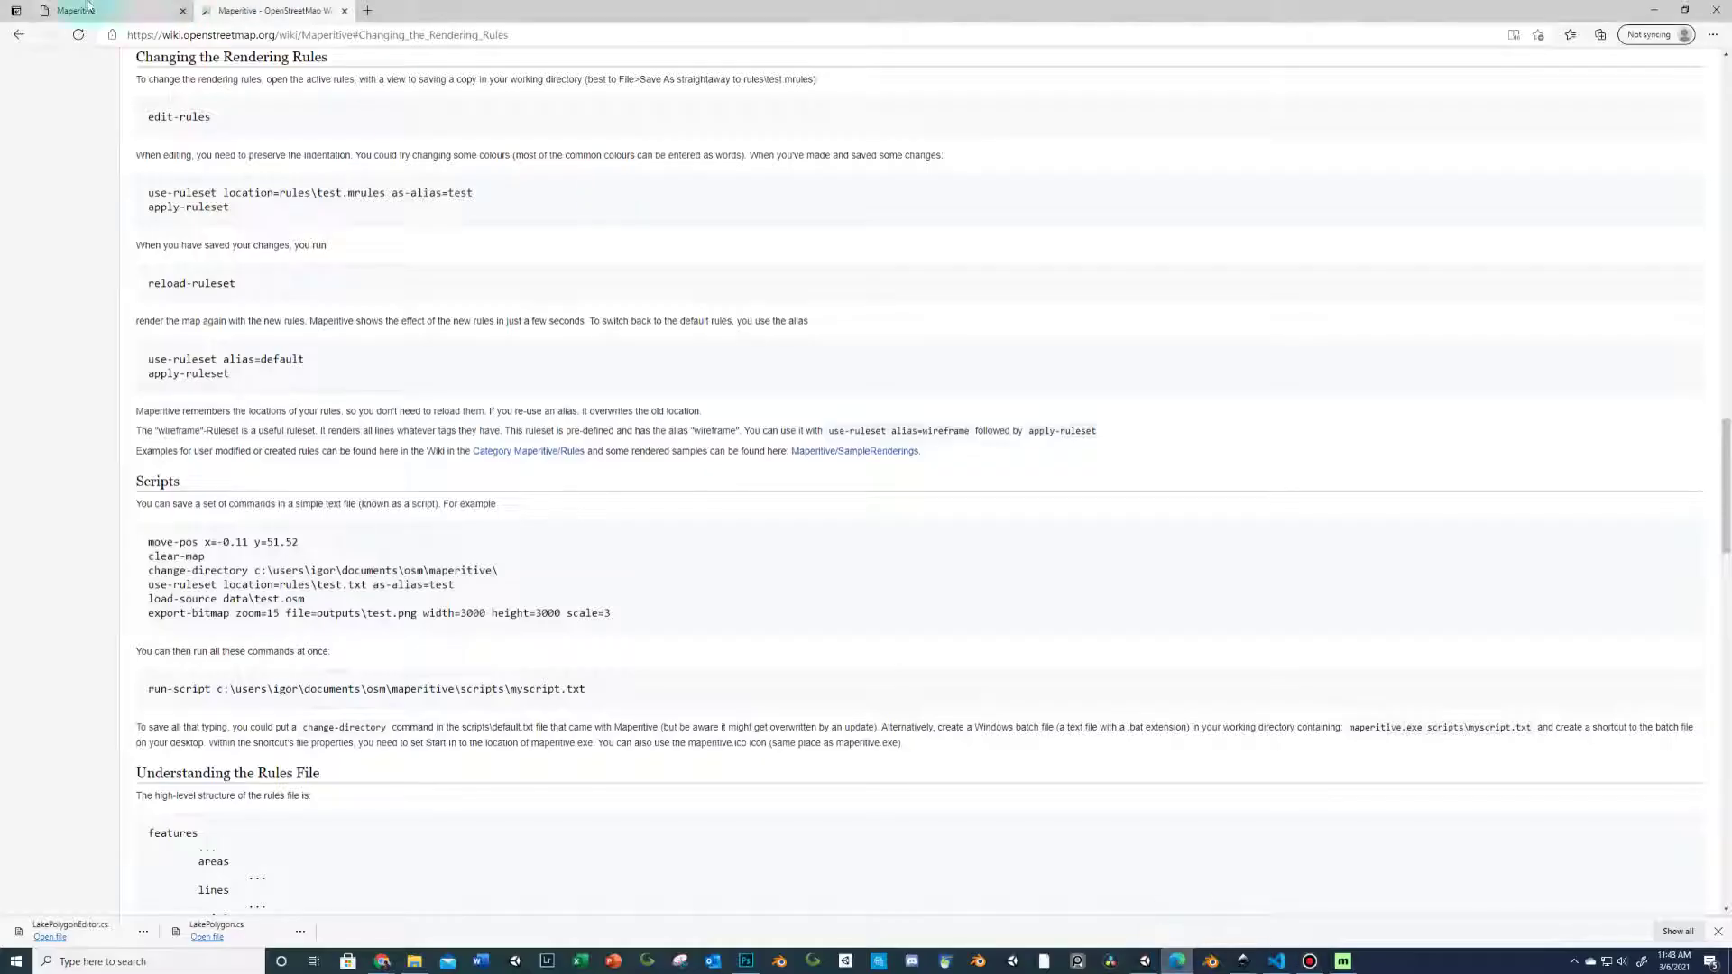
# - Look over the maperitive.net download page and the Maperitive install folder, then return to the map
pyautogui.click(77, 10)
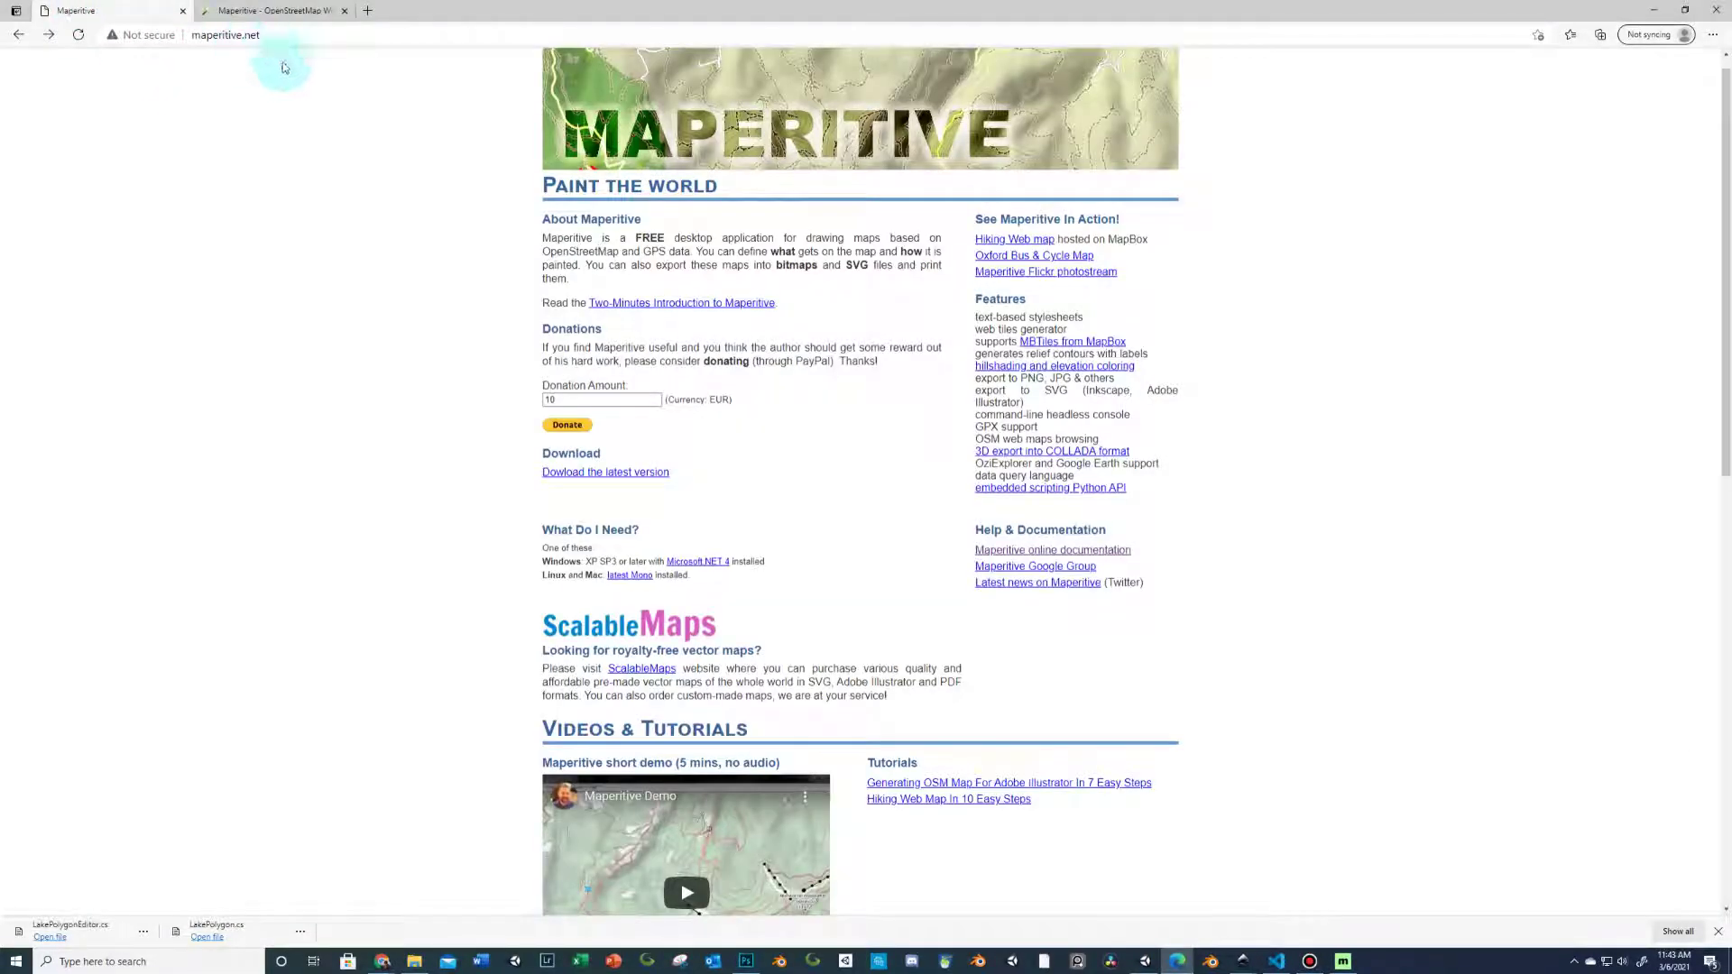
pyautogui.click(571, 474)
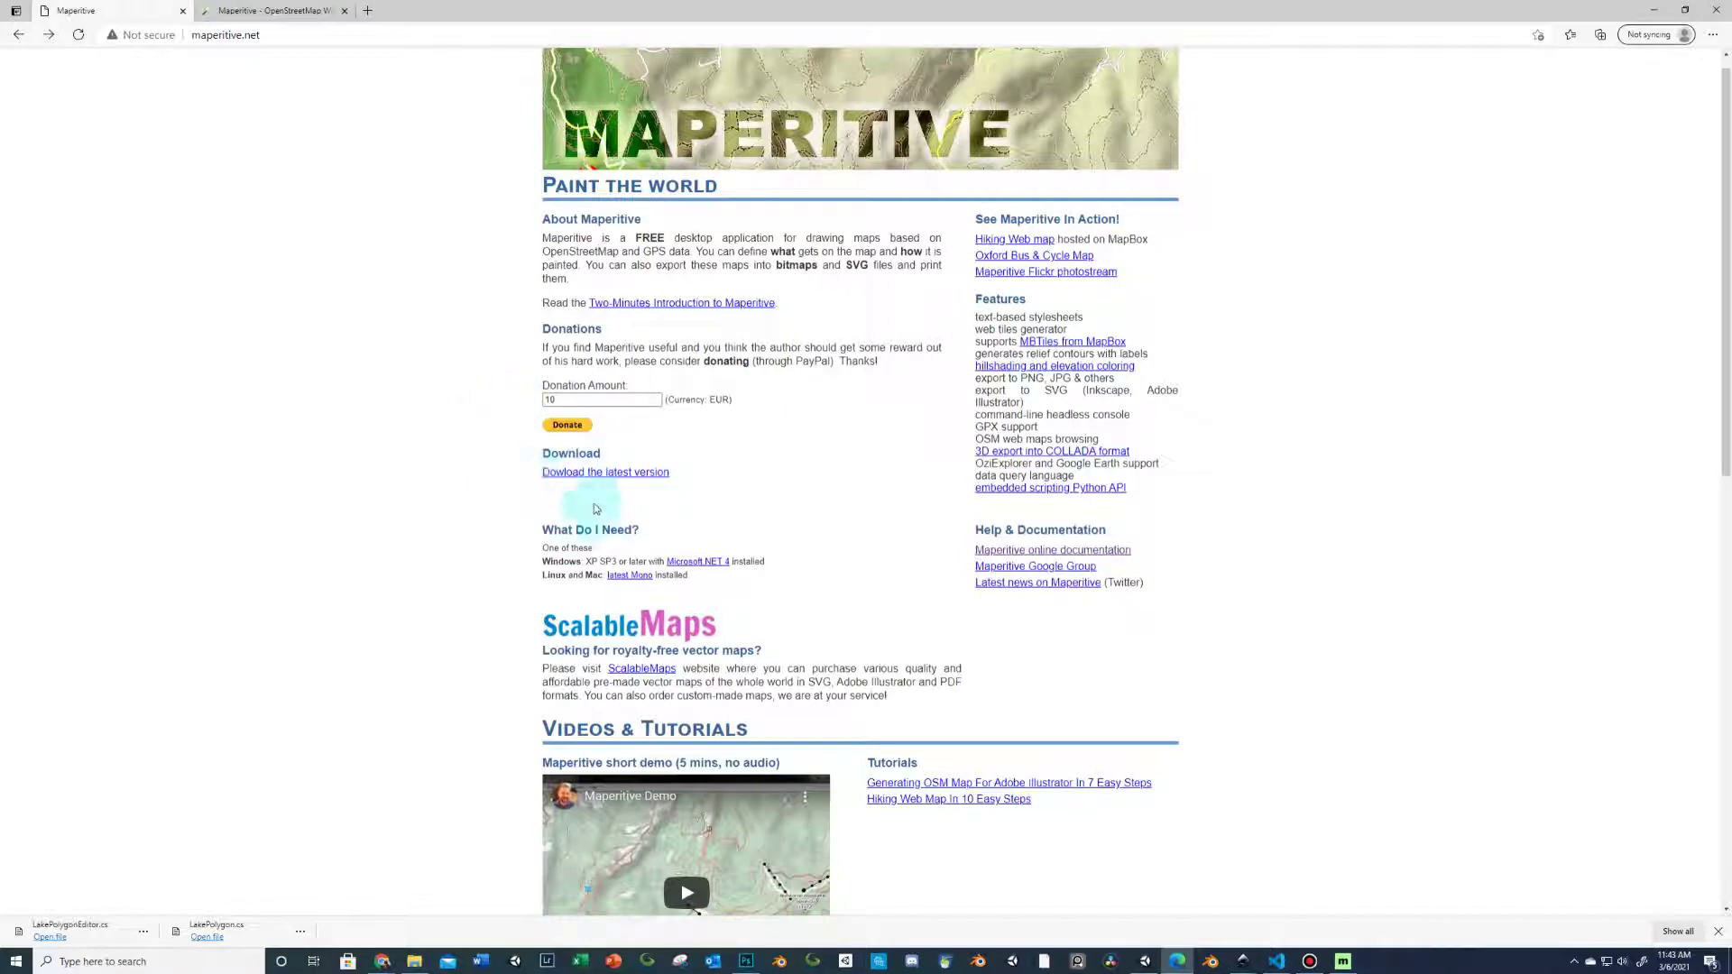
pyautogui.click(414, 961)
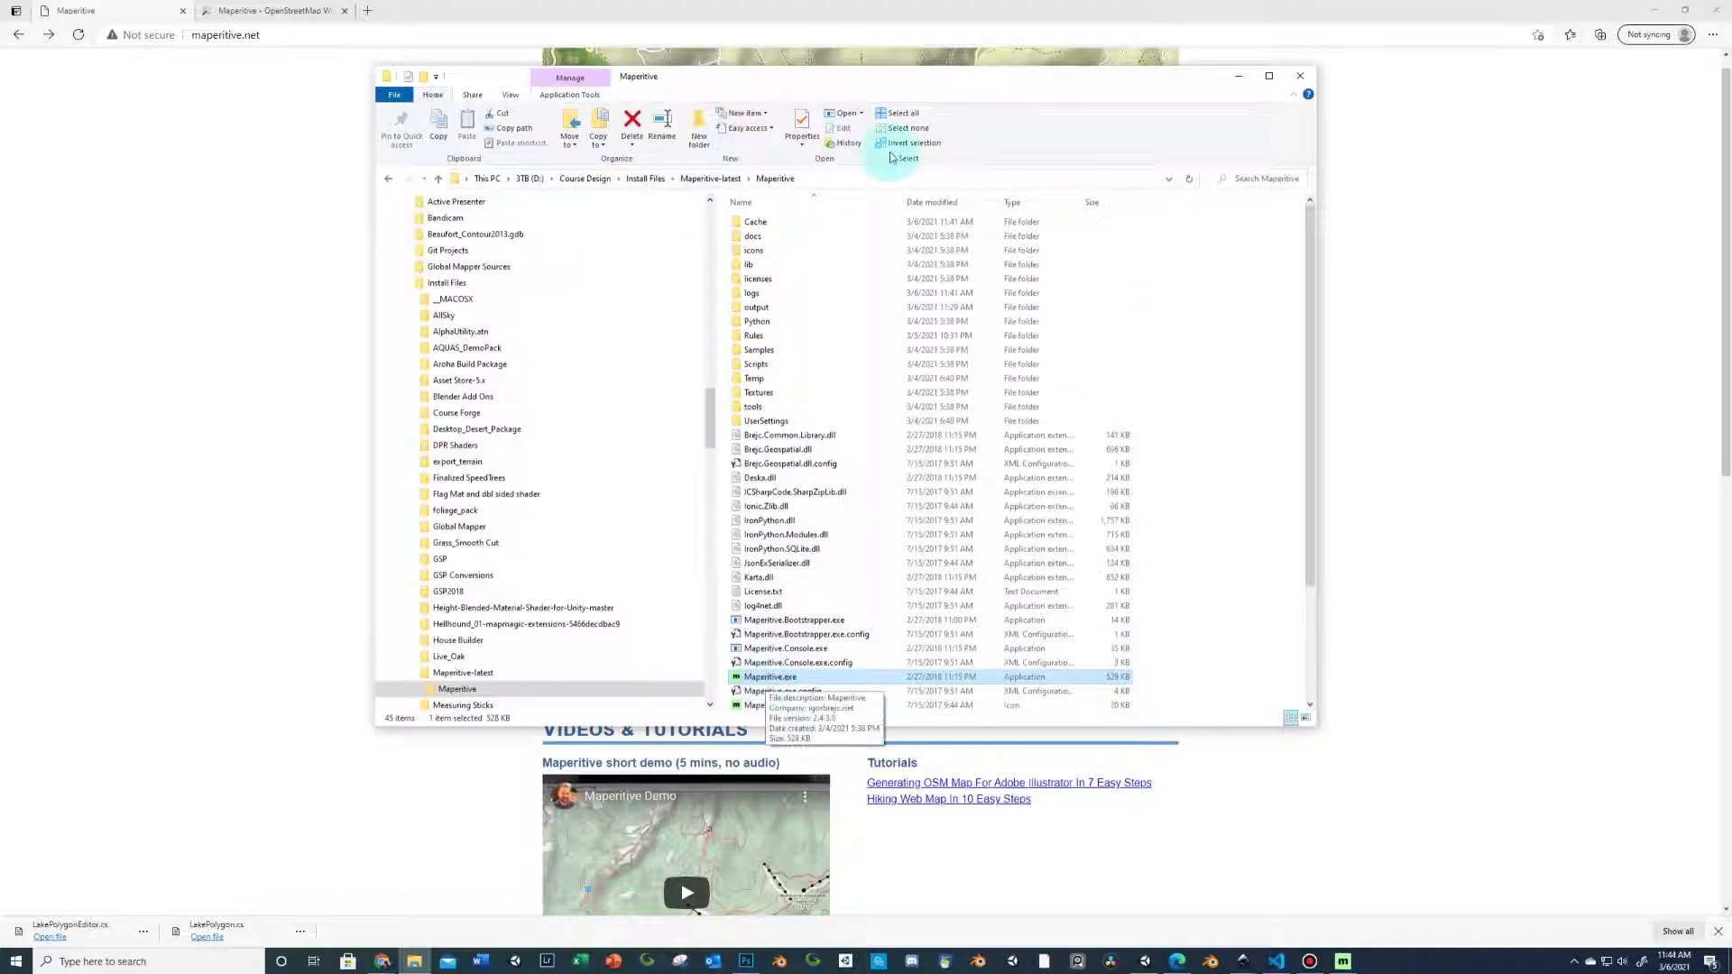
pyautogui.click(920, 56)
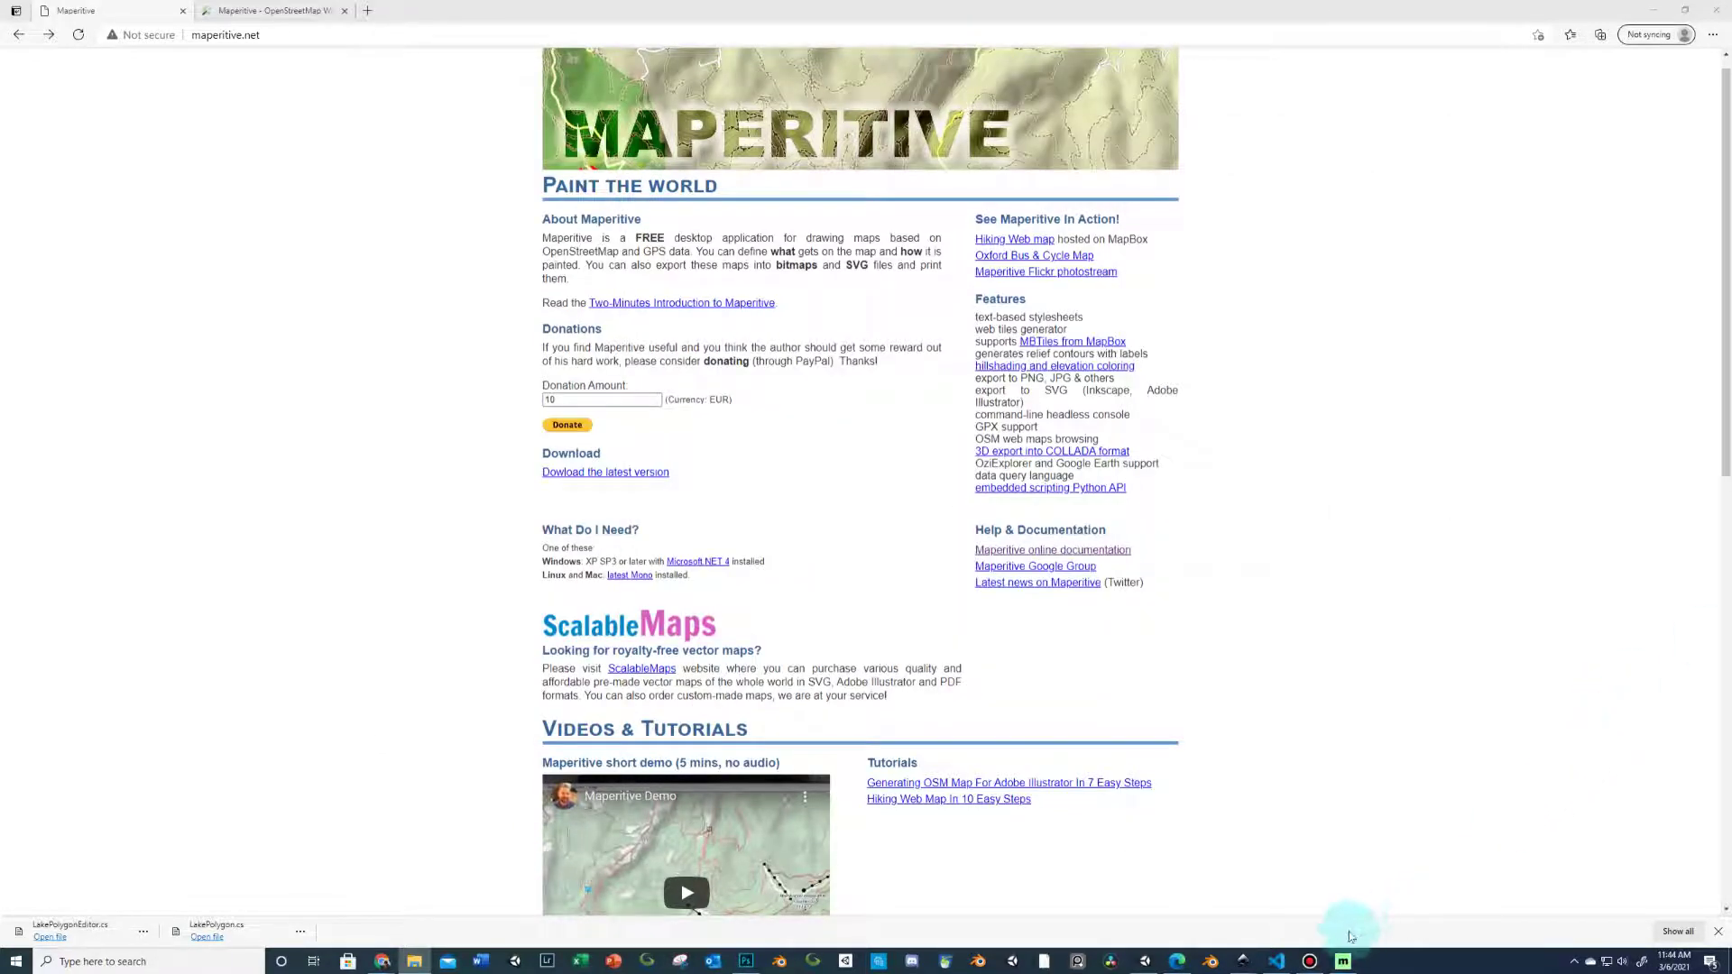
pyautogui.click(1343, 961)
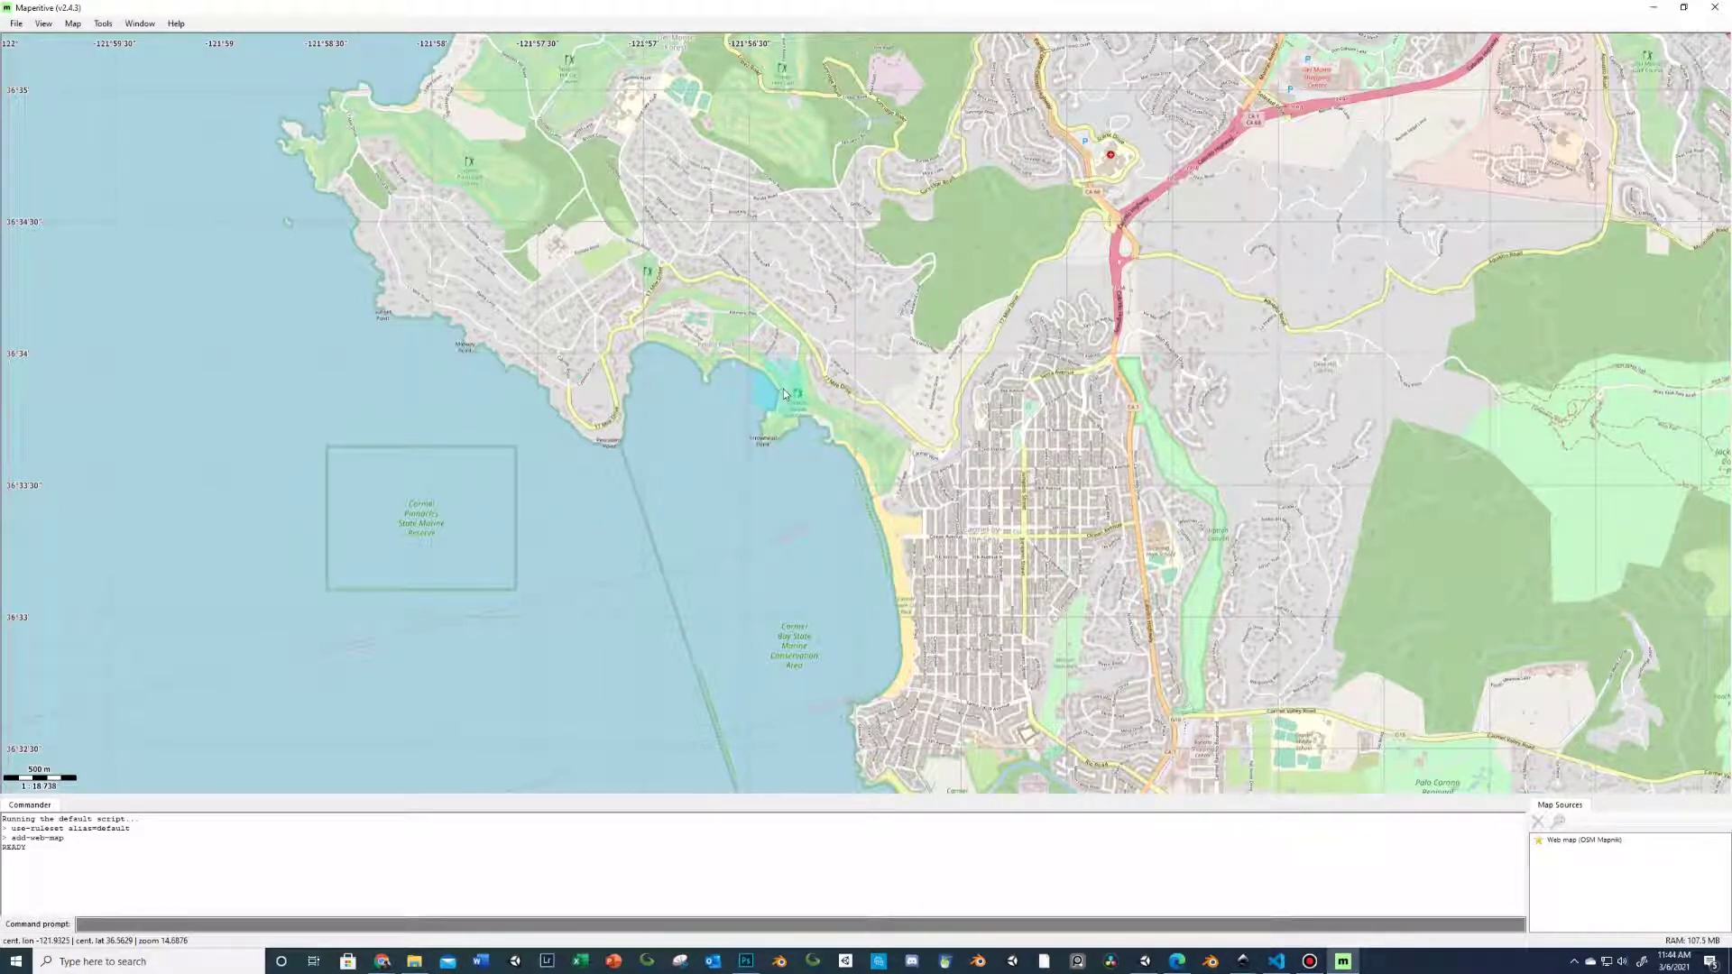
# - Pan toward Pebble Beach and zoom in on the coastline
pyautogui.scroll(-2, 785, 390)
pyautogui.moveTo(786, 389)
pyautogui.mouseDown()
pyautogui.moveTo(703, 409)
pyautogui.moveTo(766, 411)
pyautogui.mouseUp()
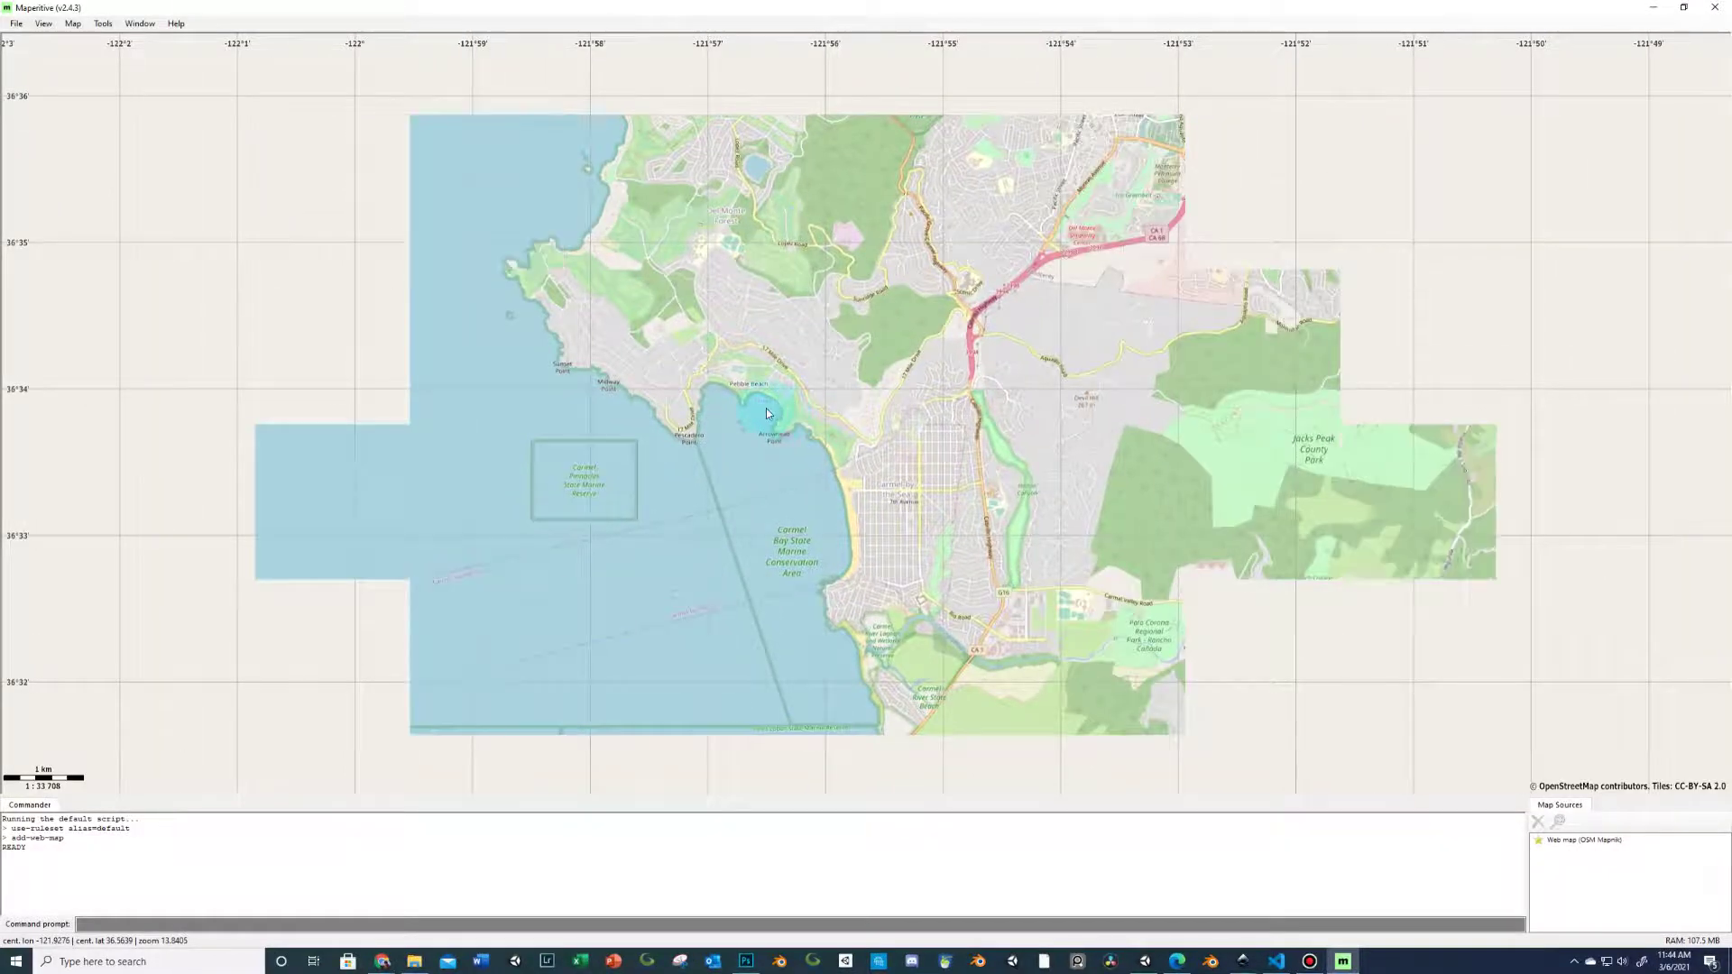
pyautogui.scroll(3, 766, 408)
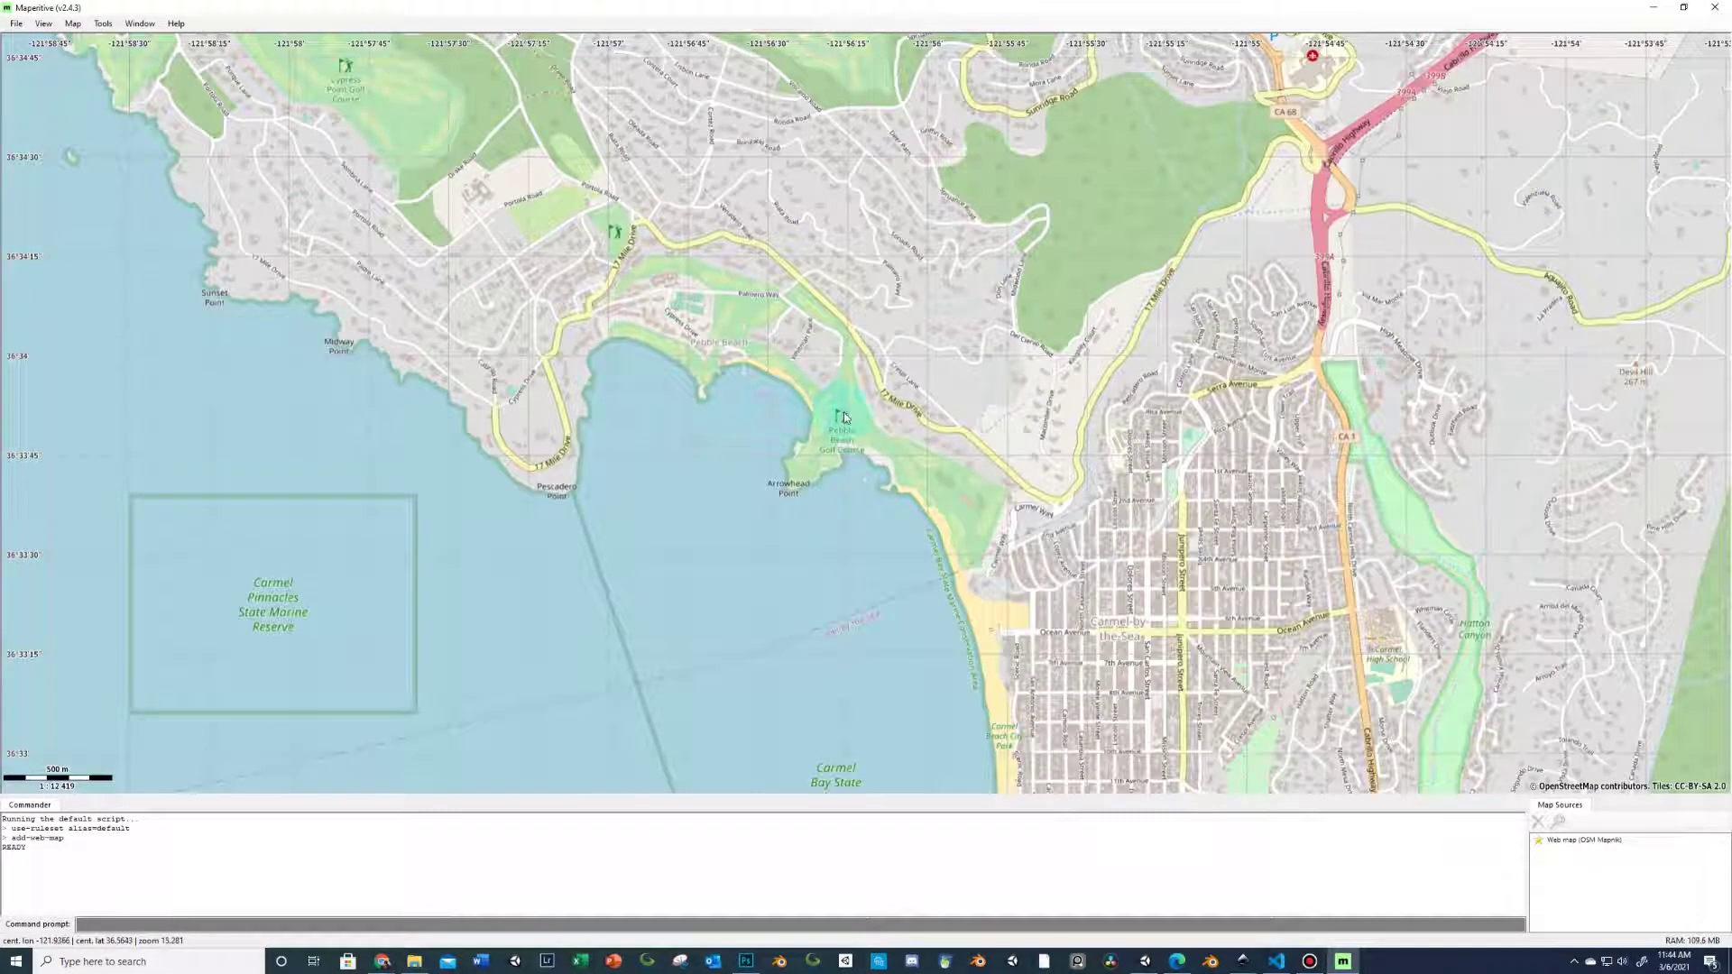
pyautogui.scroll(1, 857, 429)
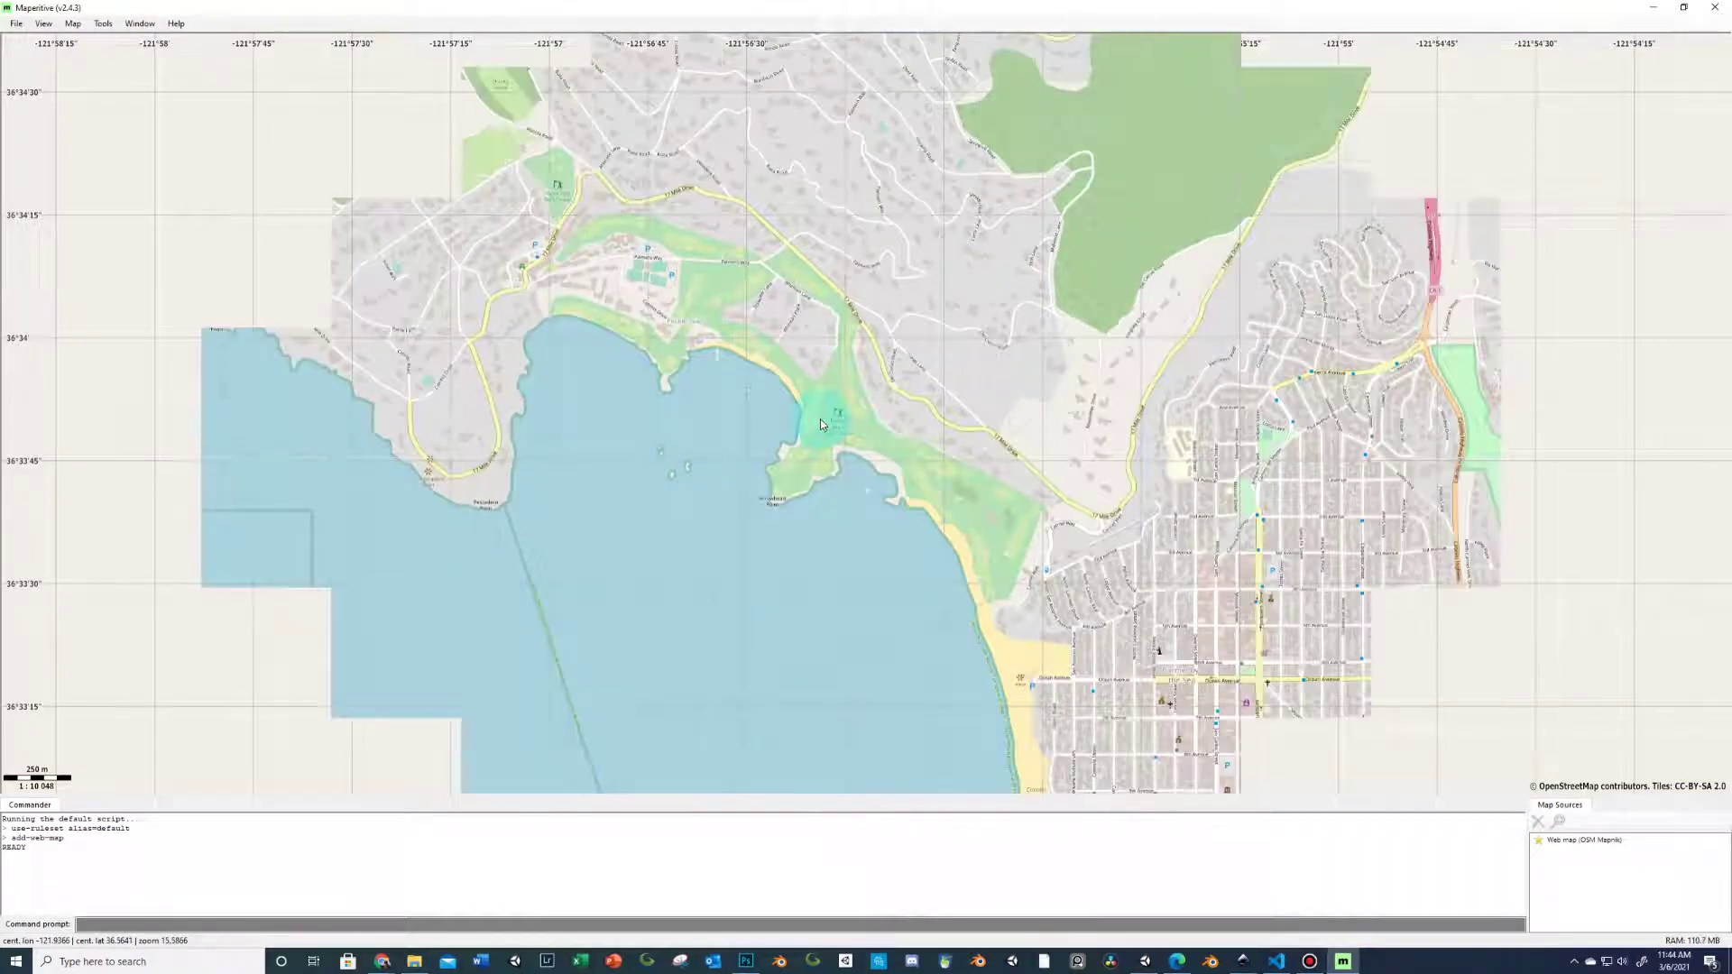
pyautogui.scroll(1, 821, 424)
pyautogui.scroll(1, 809, 413)
# - Centre the golf course, then bring up the OpenStreetMap editor preview from Chrome
pyautogui.moveTo(809, 413)
pyautogui.mouseDown()
pyautogui.moveTo(754, 455)
pyautogui.moveTo(793, 452)
pyautogui.moveTo(841, 411)
pyautogui.mouseUp()
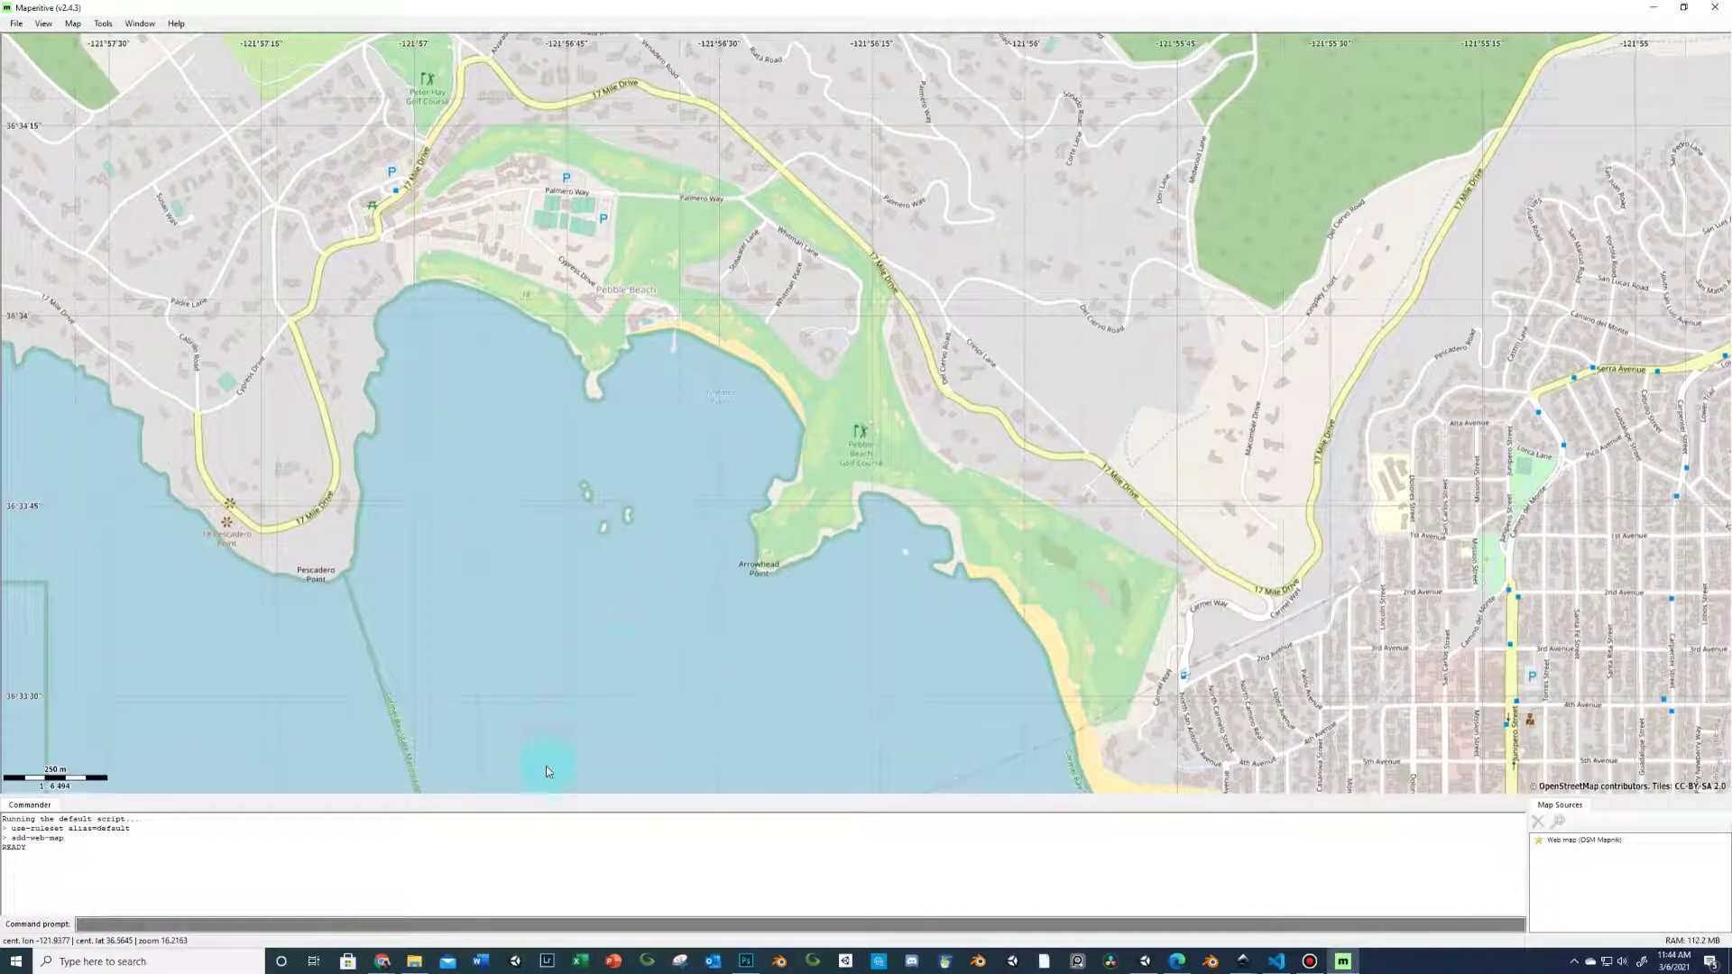
pyautogui.moveTo(388, 958)
pyautogui.click(352, 913)
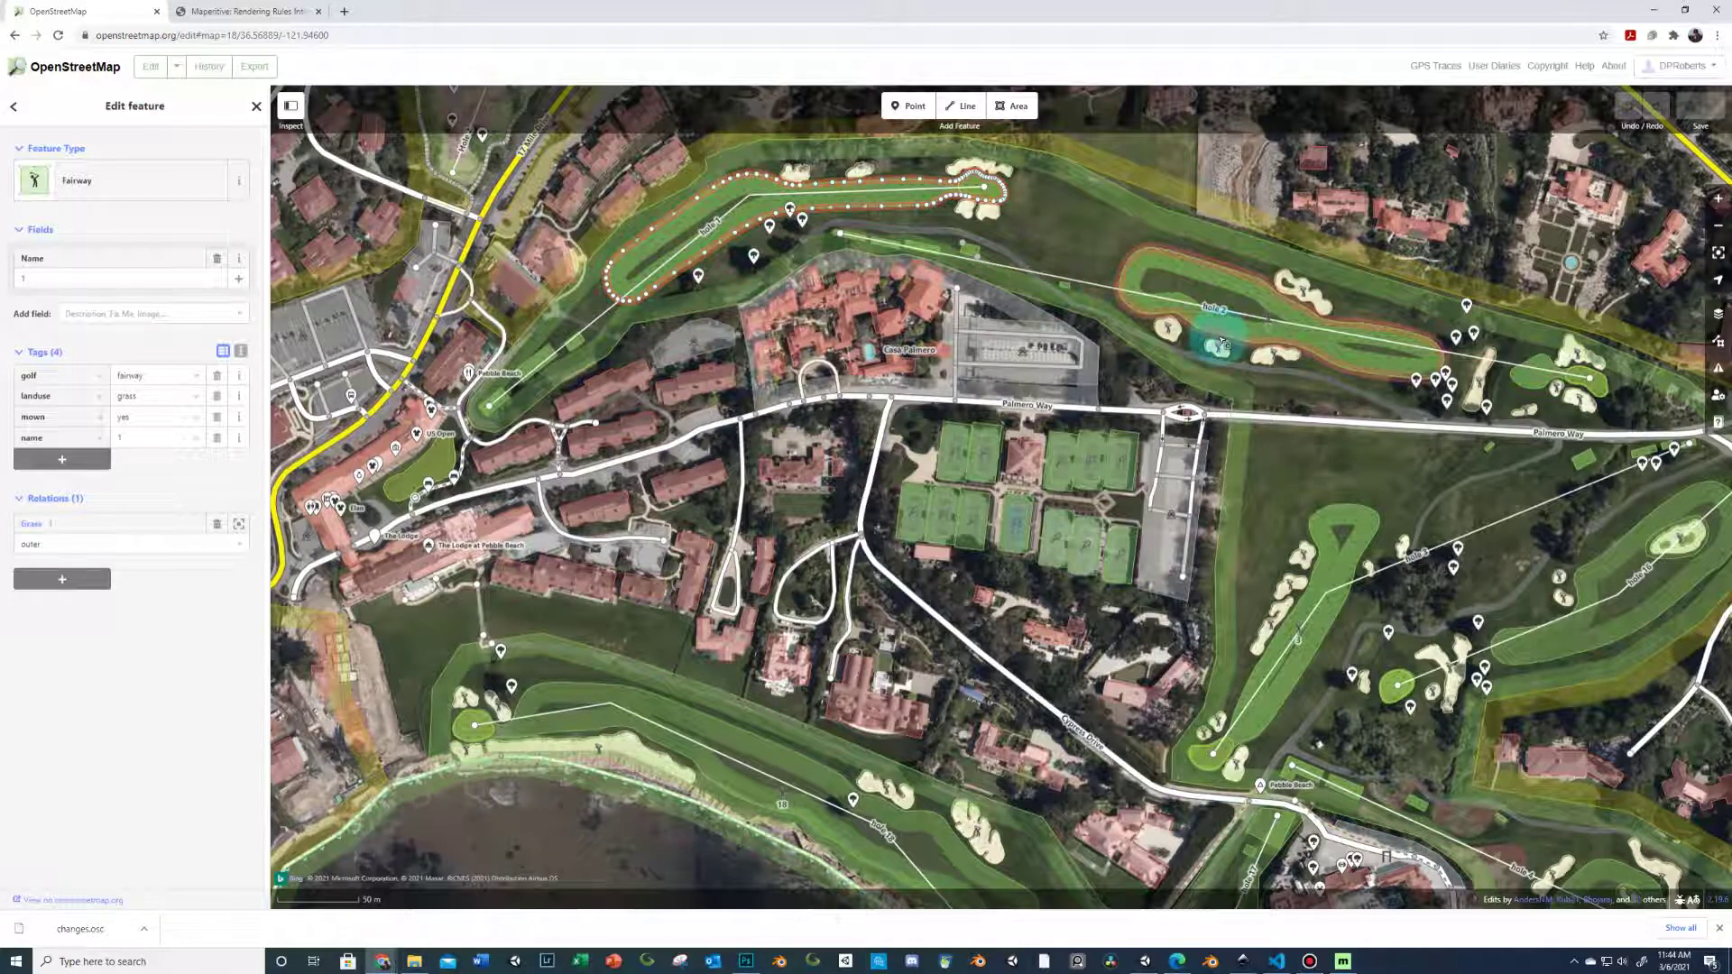
# - Inspect the tags of the hole 2, 18 and 1 fairways and a sand trap, then return to Maperitive
pyautogui.click(1147, 354)
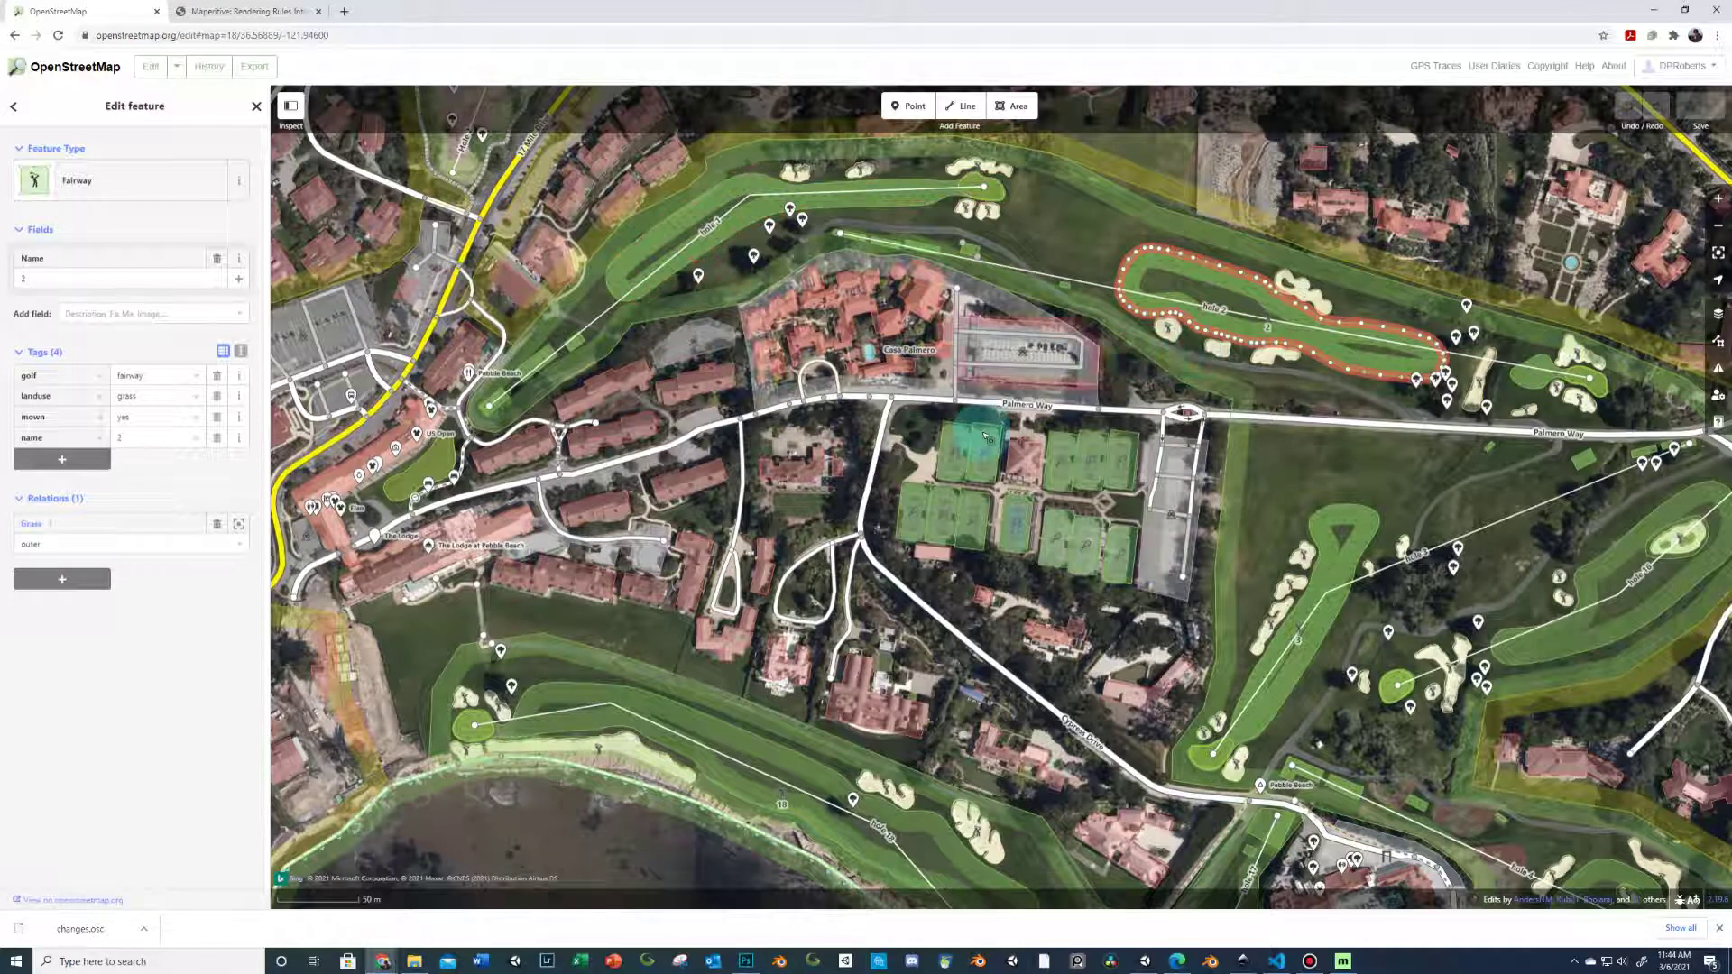
pyautogui.click(700, 722)
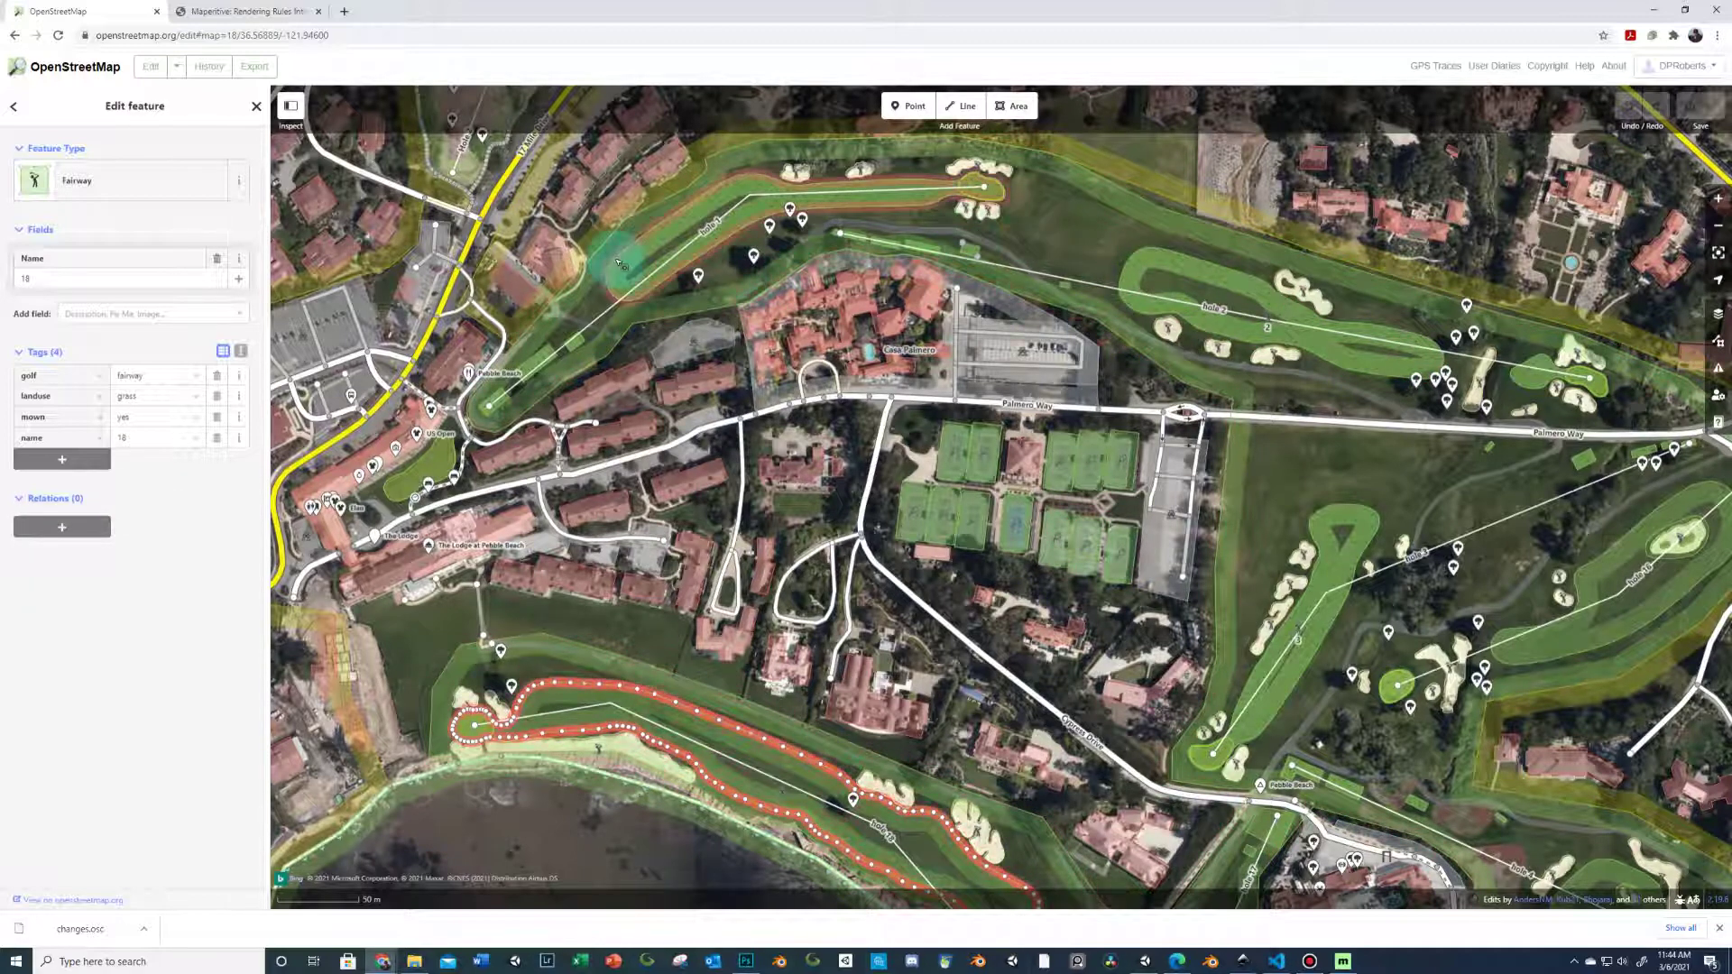
pyautogui.click(675, 200)
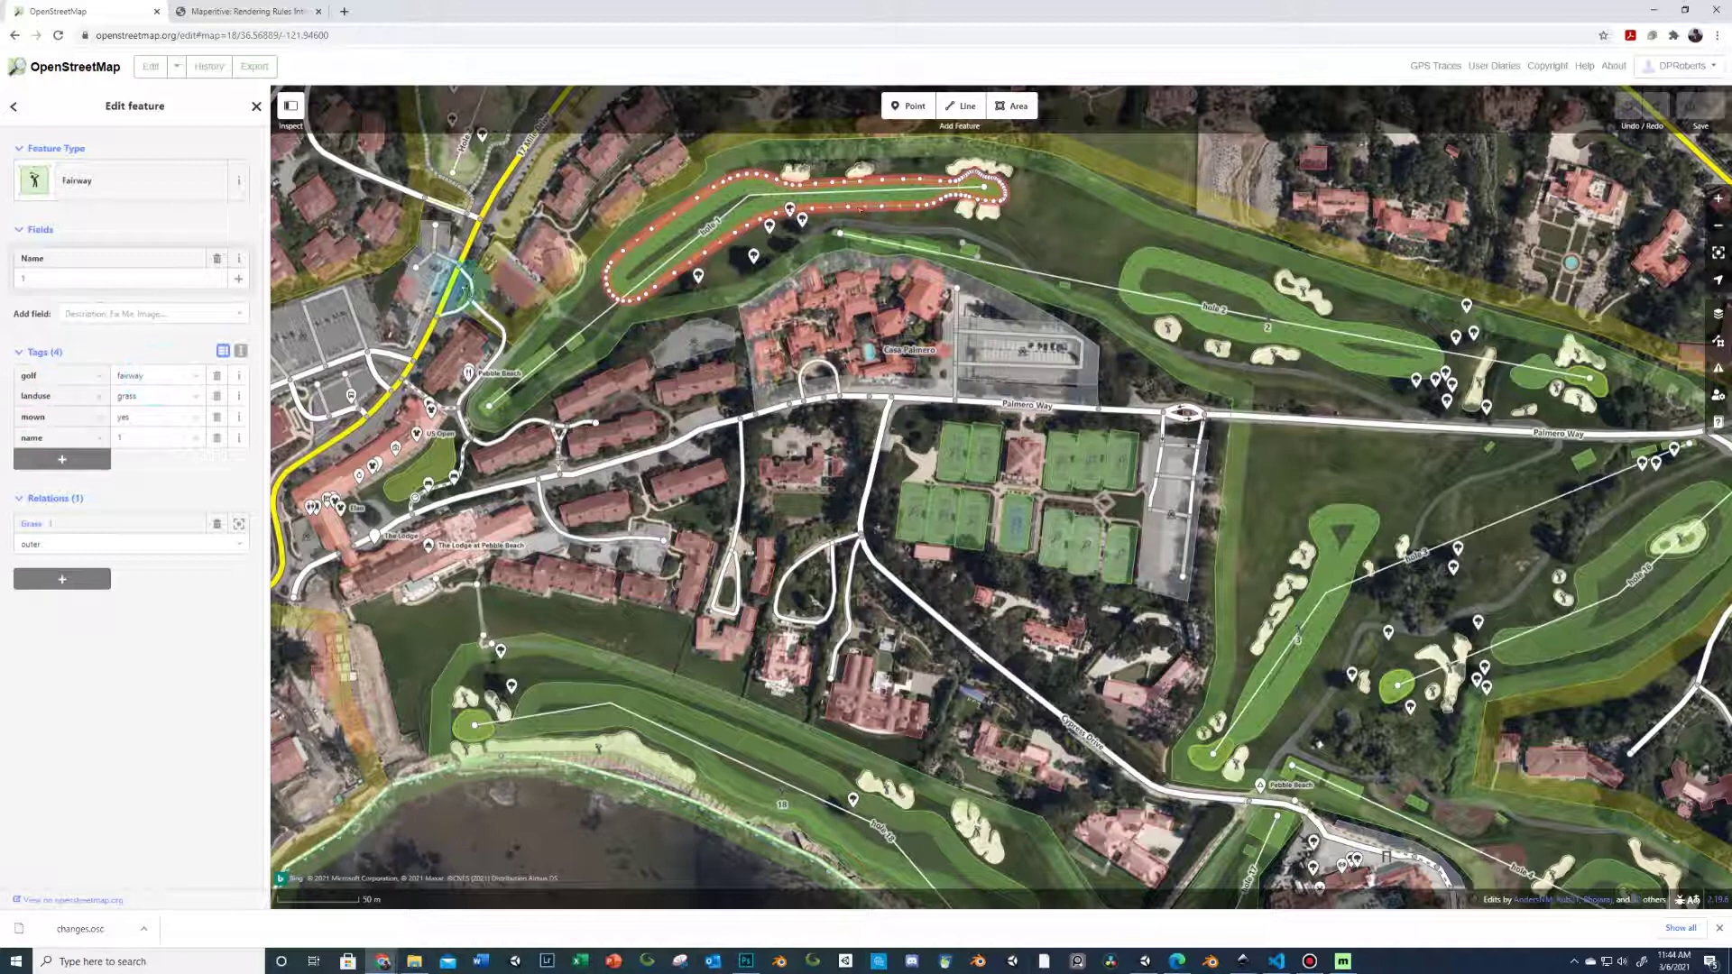
pyautogui.click(866, 178)
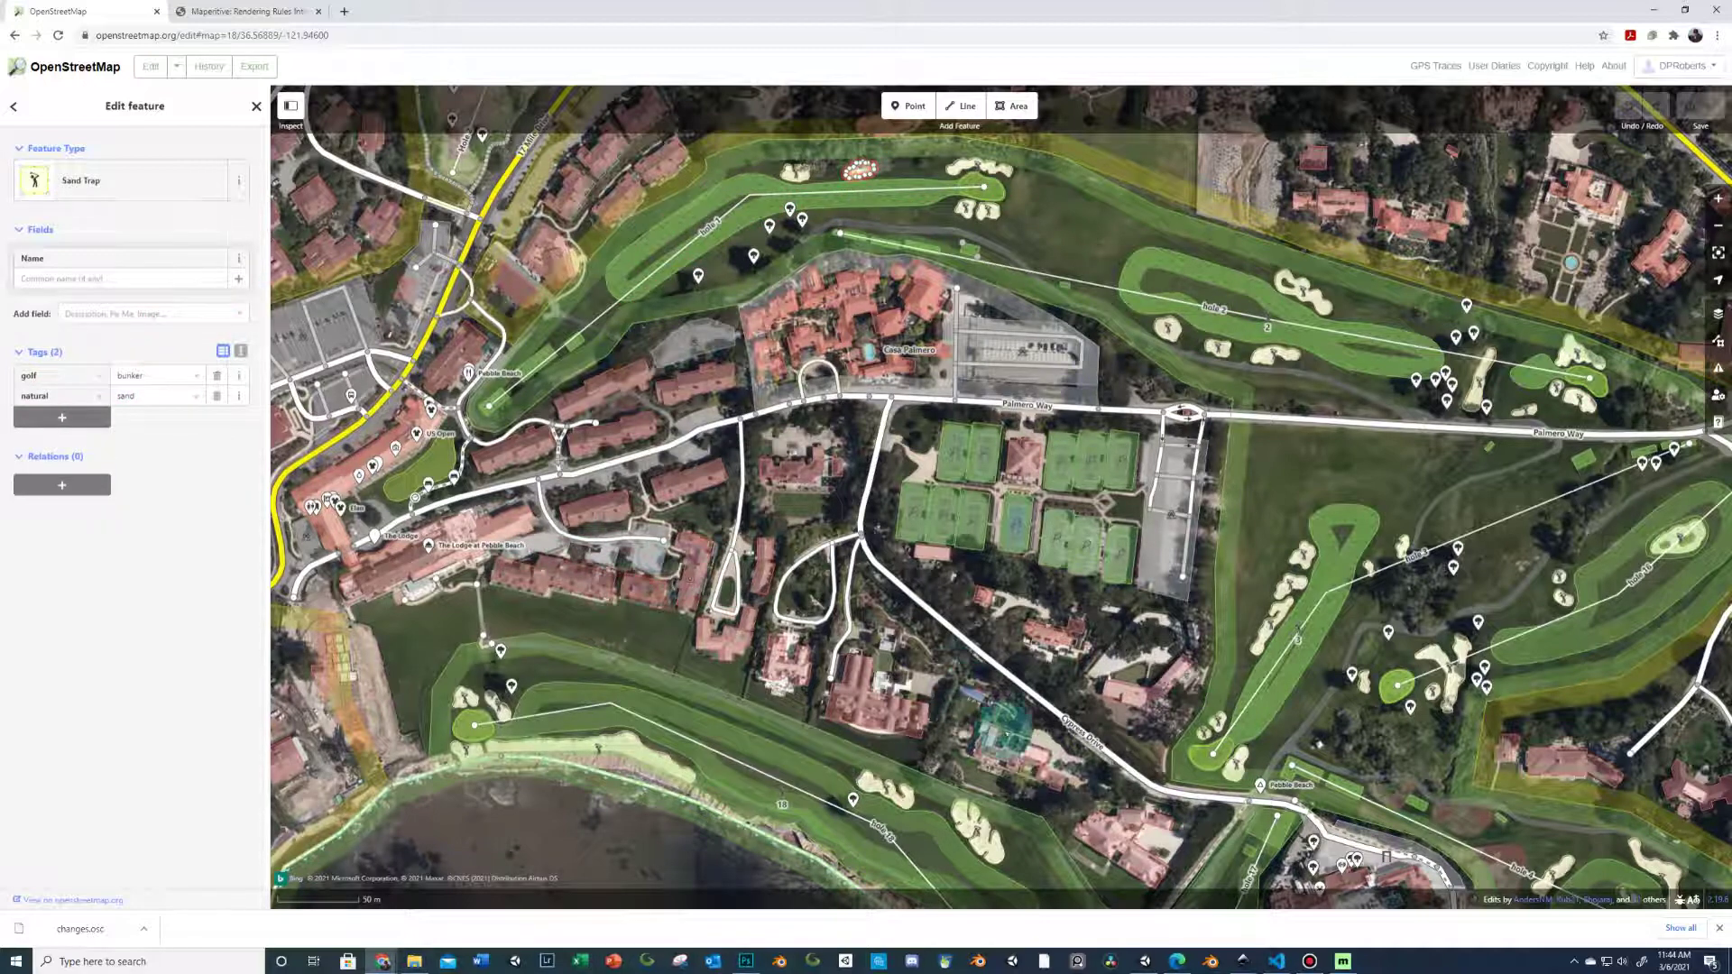
pyautogui.click(1344, 960)
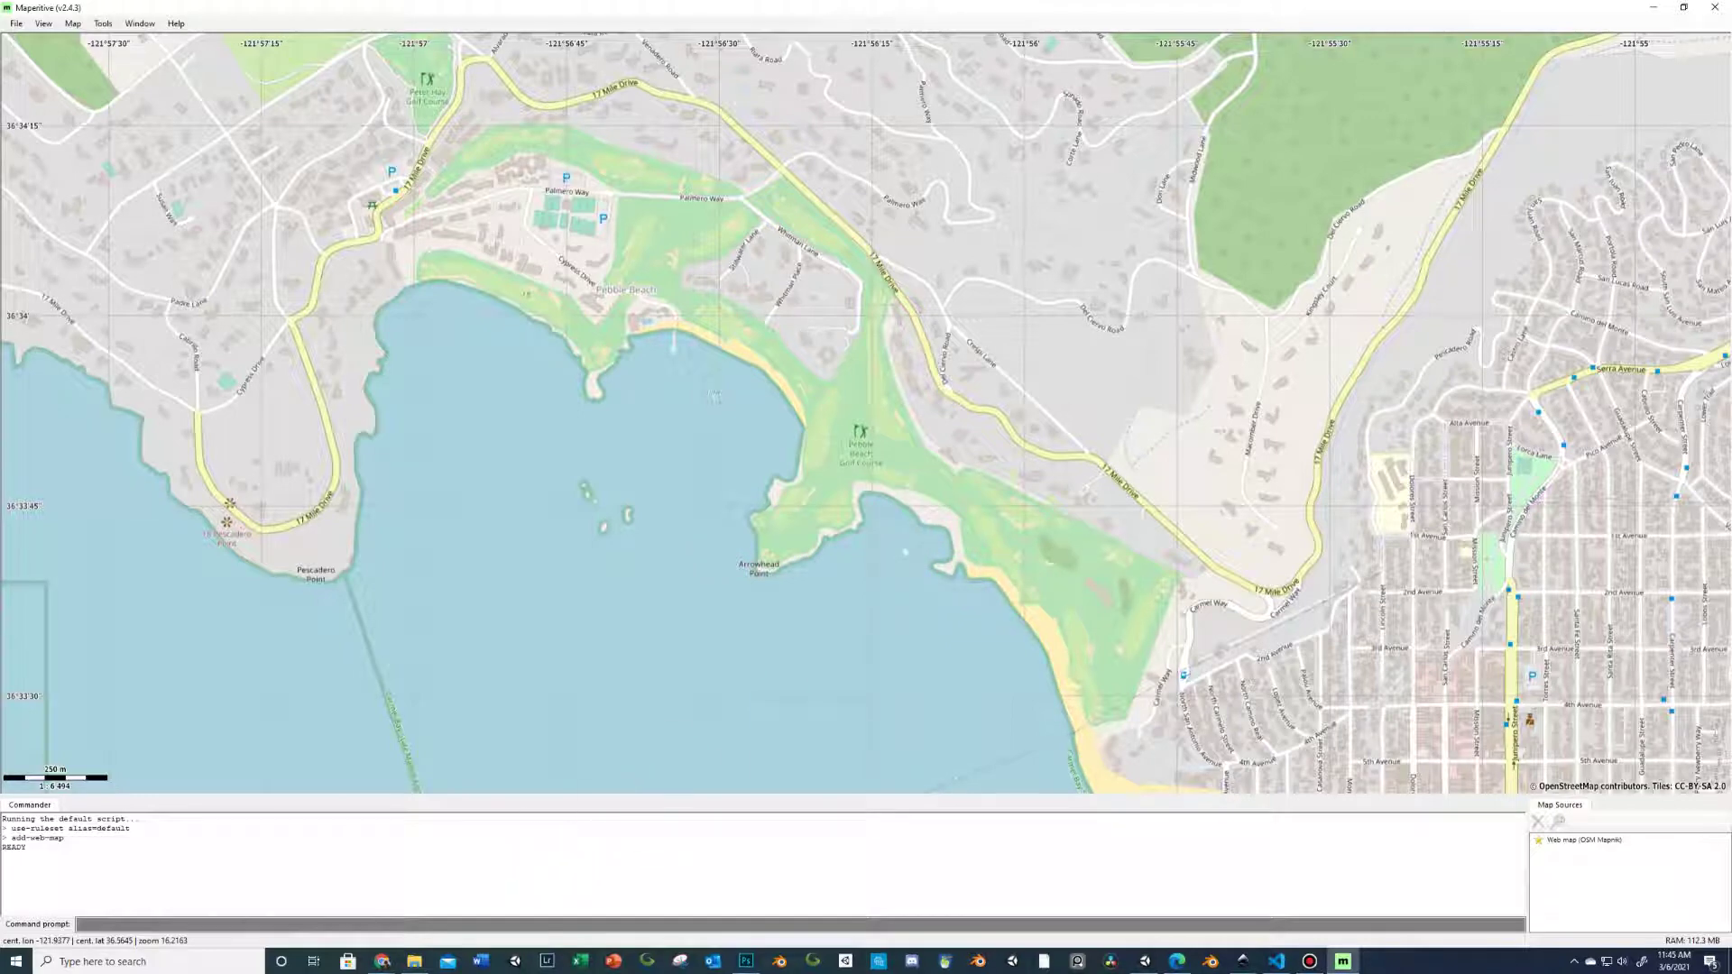
# - Open the Rules folder to view its nine .mrules files, then move the window to the other monitor
pyautogui.moveTo(1731, 135); pyautogui.dragTo(868, 100)
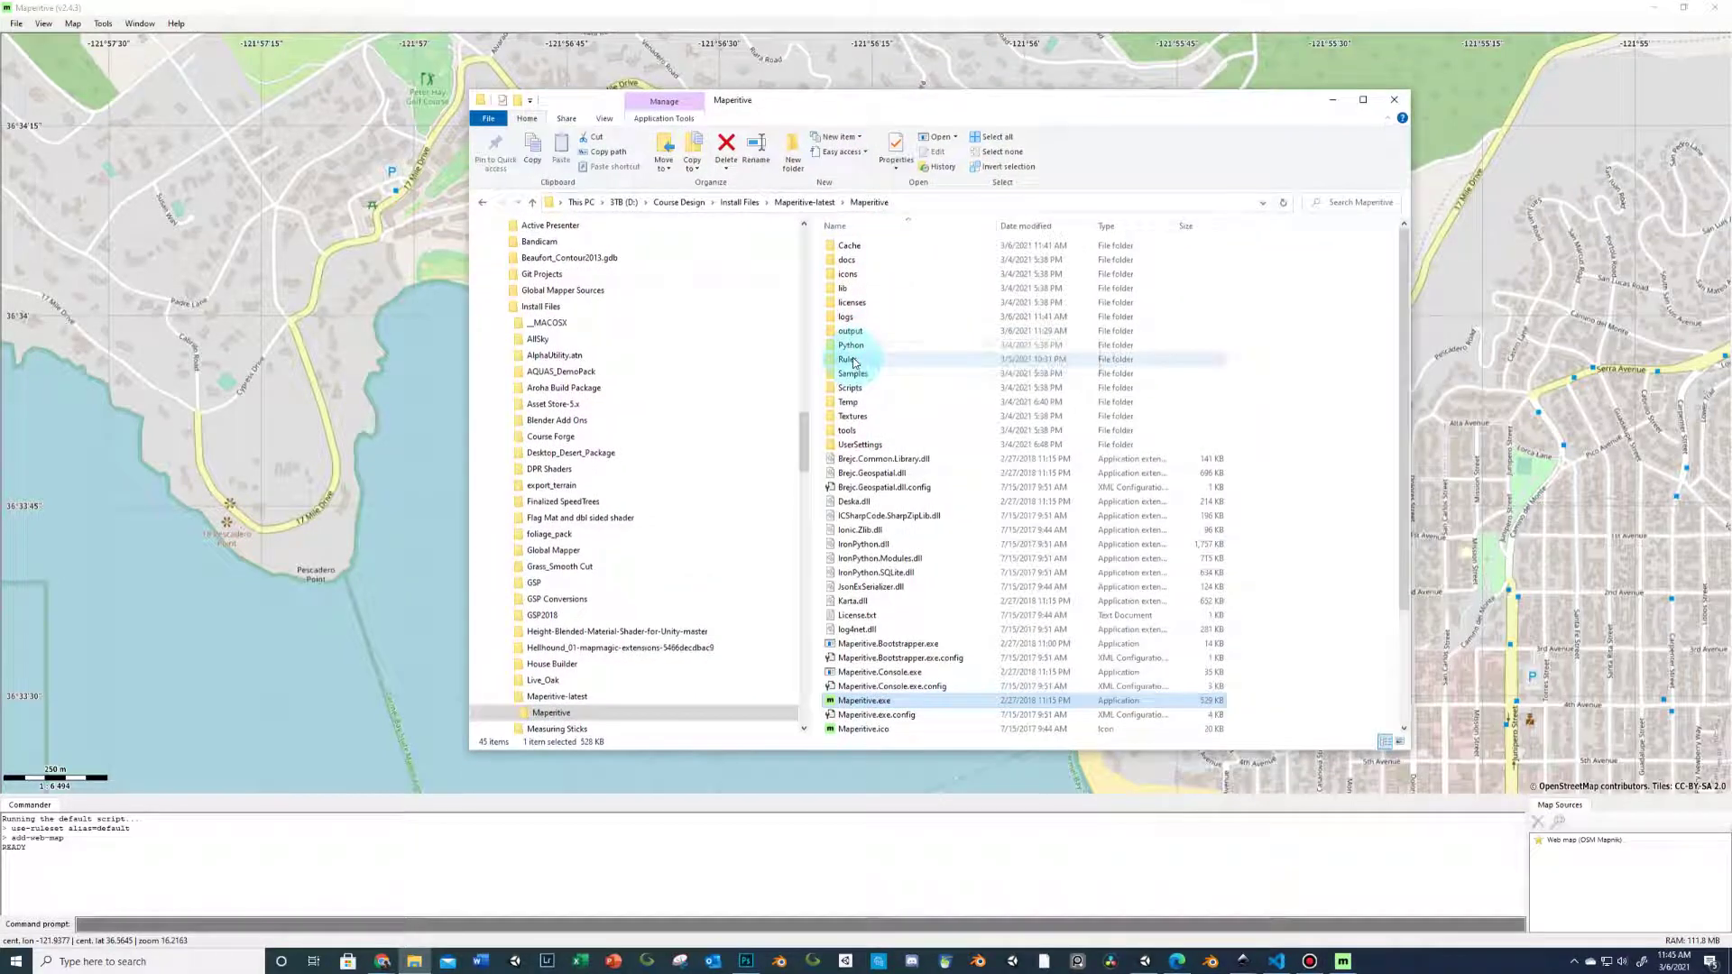
pyautogui.doubleClick(862, 360)
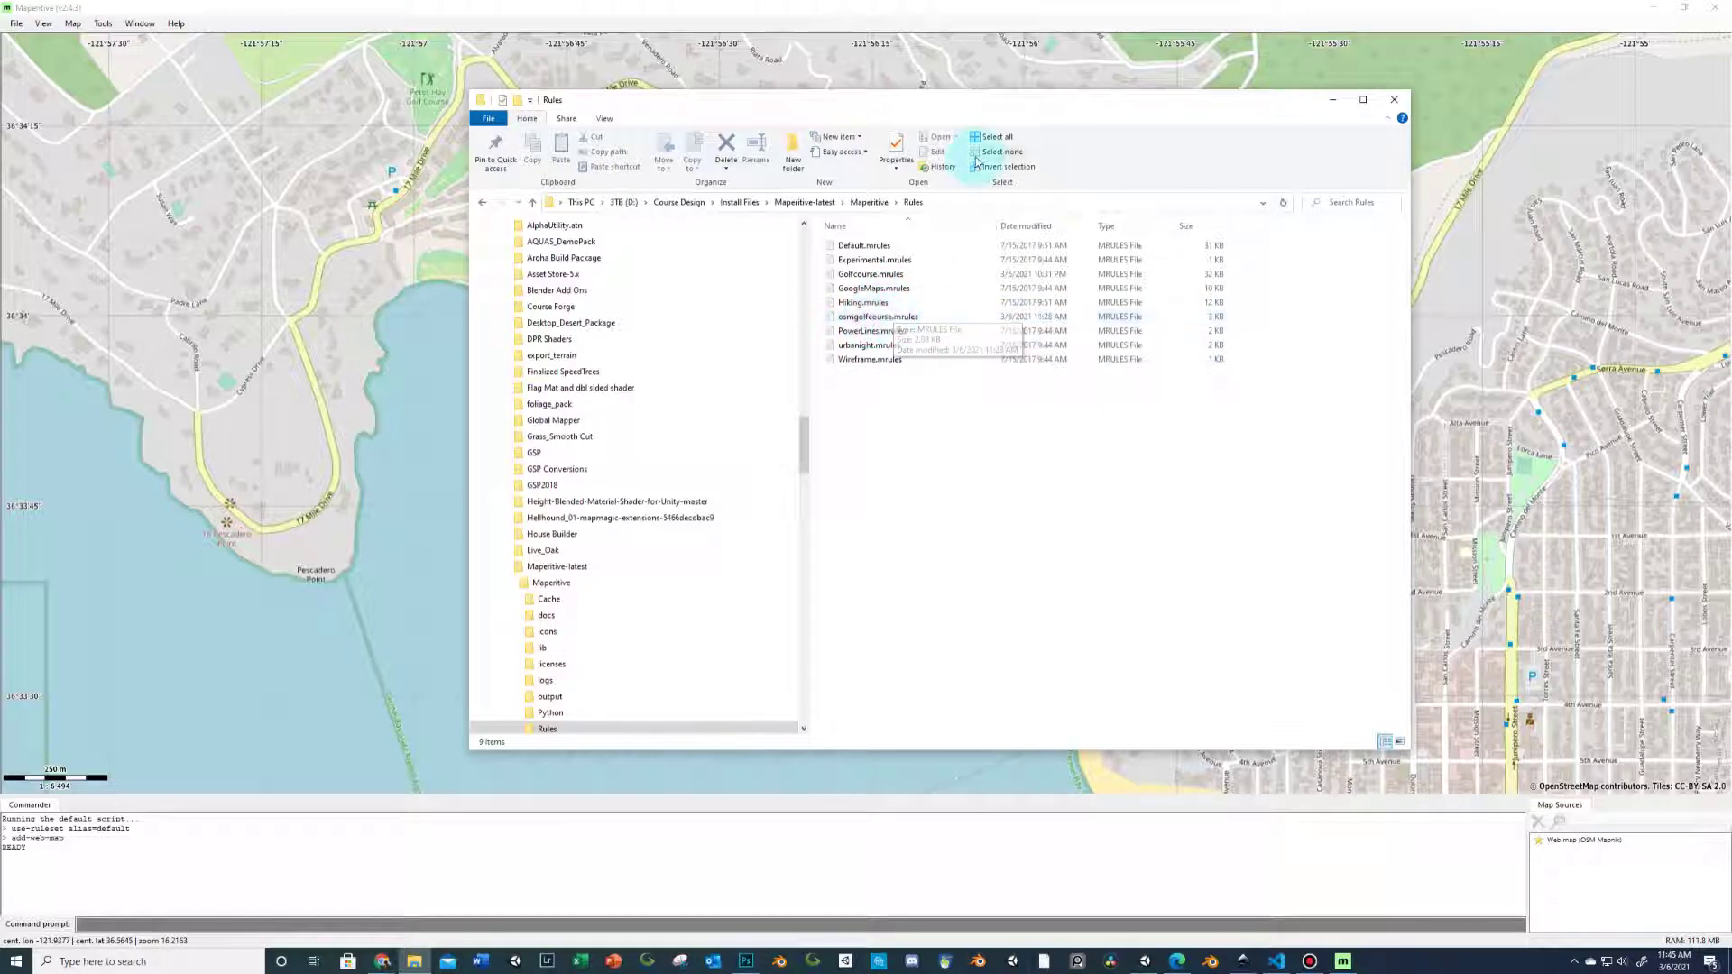
pyautogui.moveTo(981, 106); pyautogui.dragTo(1731, 117)
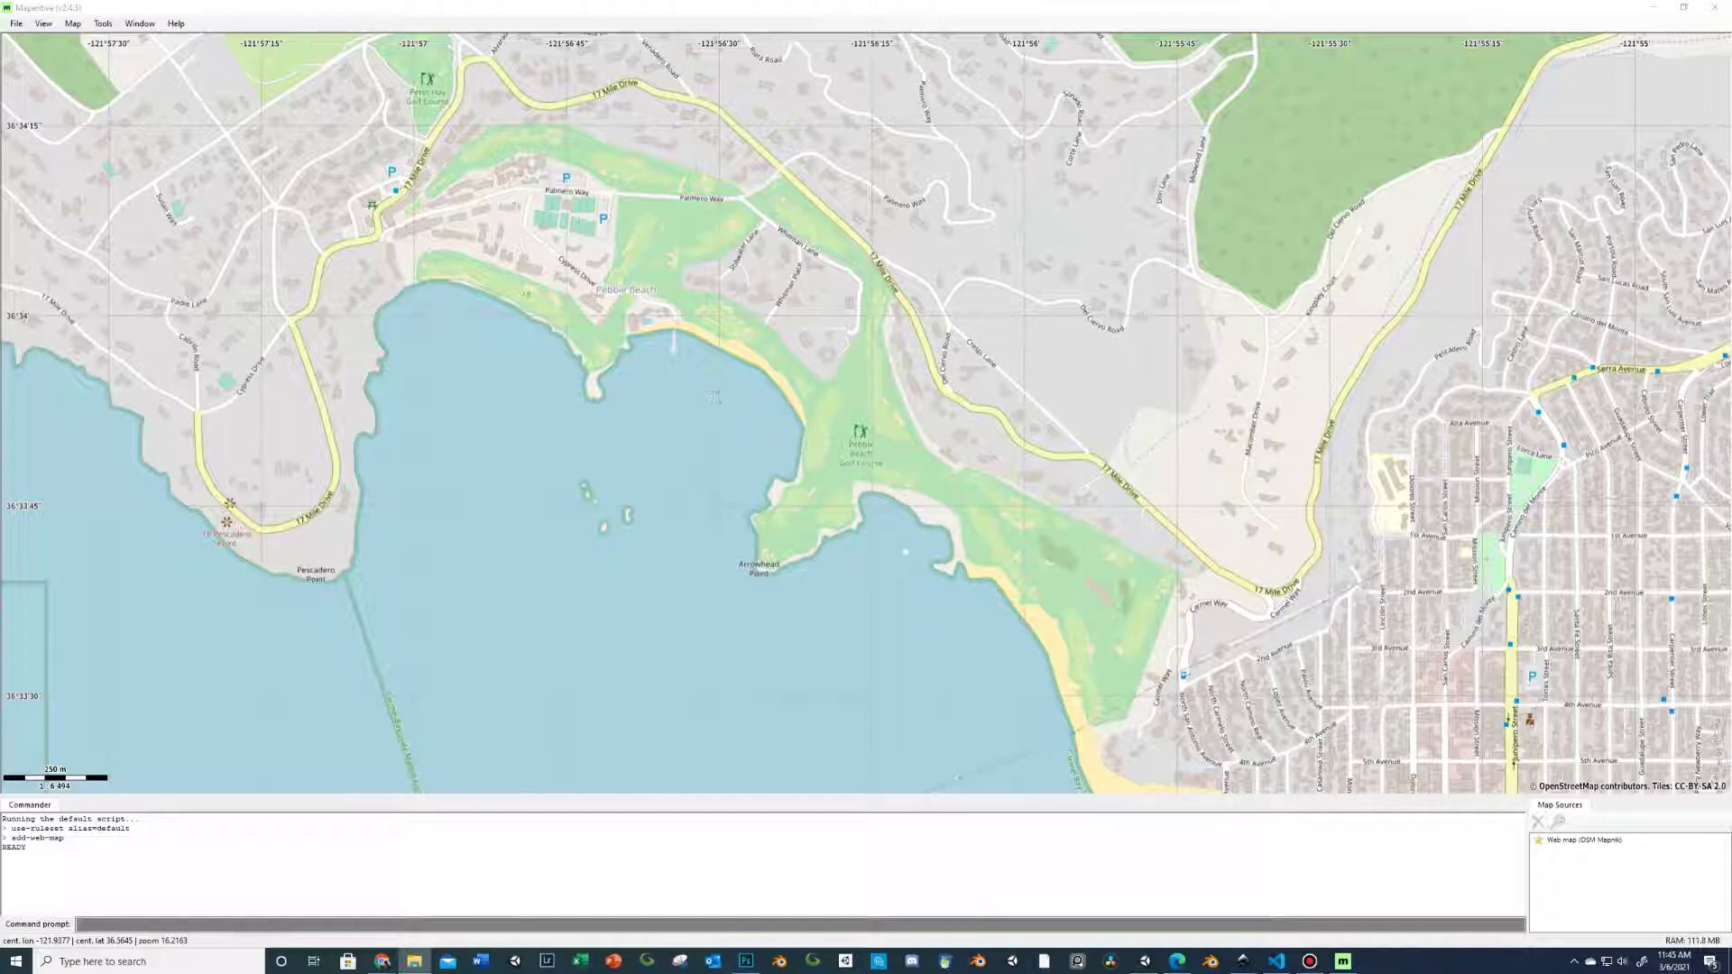
pyautogui.moveTo(1731, 186); pyautogui.dragTo(658, 171)
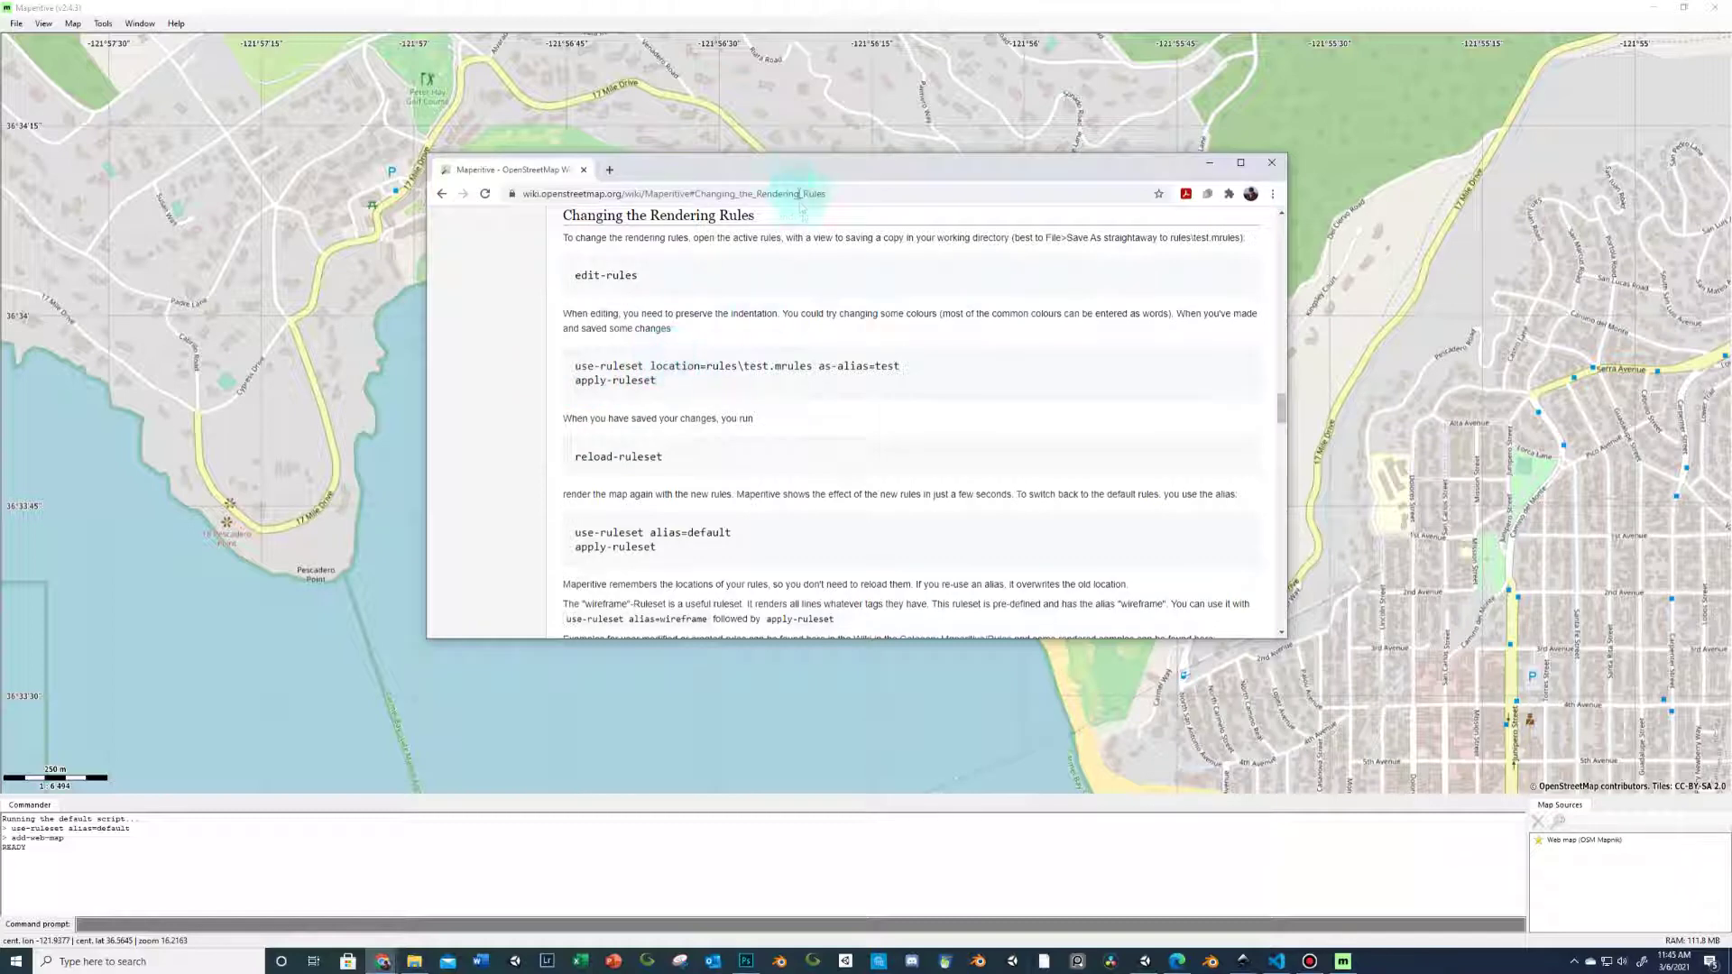
pyautogui.click(785, 721)
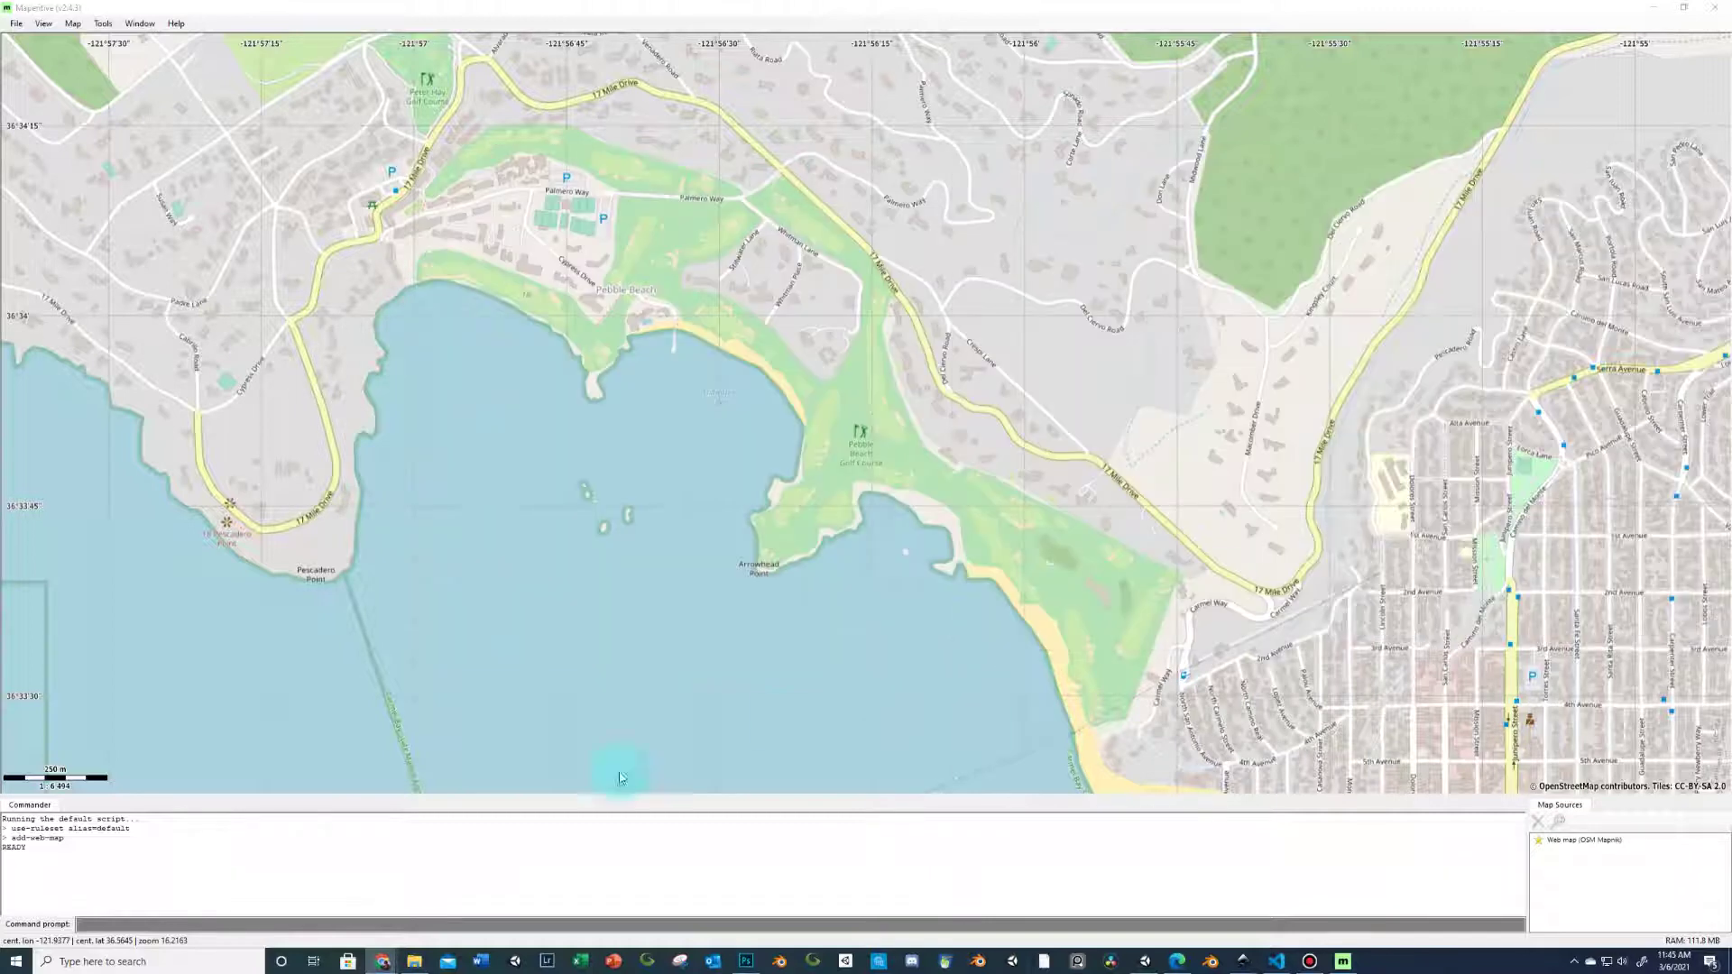
# - Run use-ruleset location=rules\osmgolfcourse.mrules as-alias=OSMgolfcourse in the command prompt
pyautogui.click(103, 23)
pyautogui.click(113, 55)
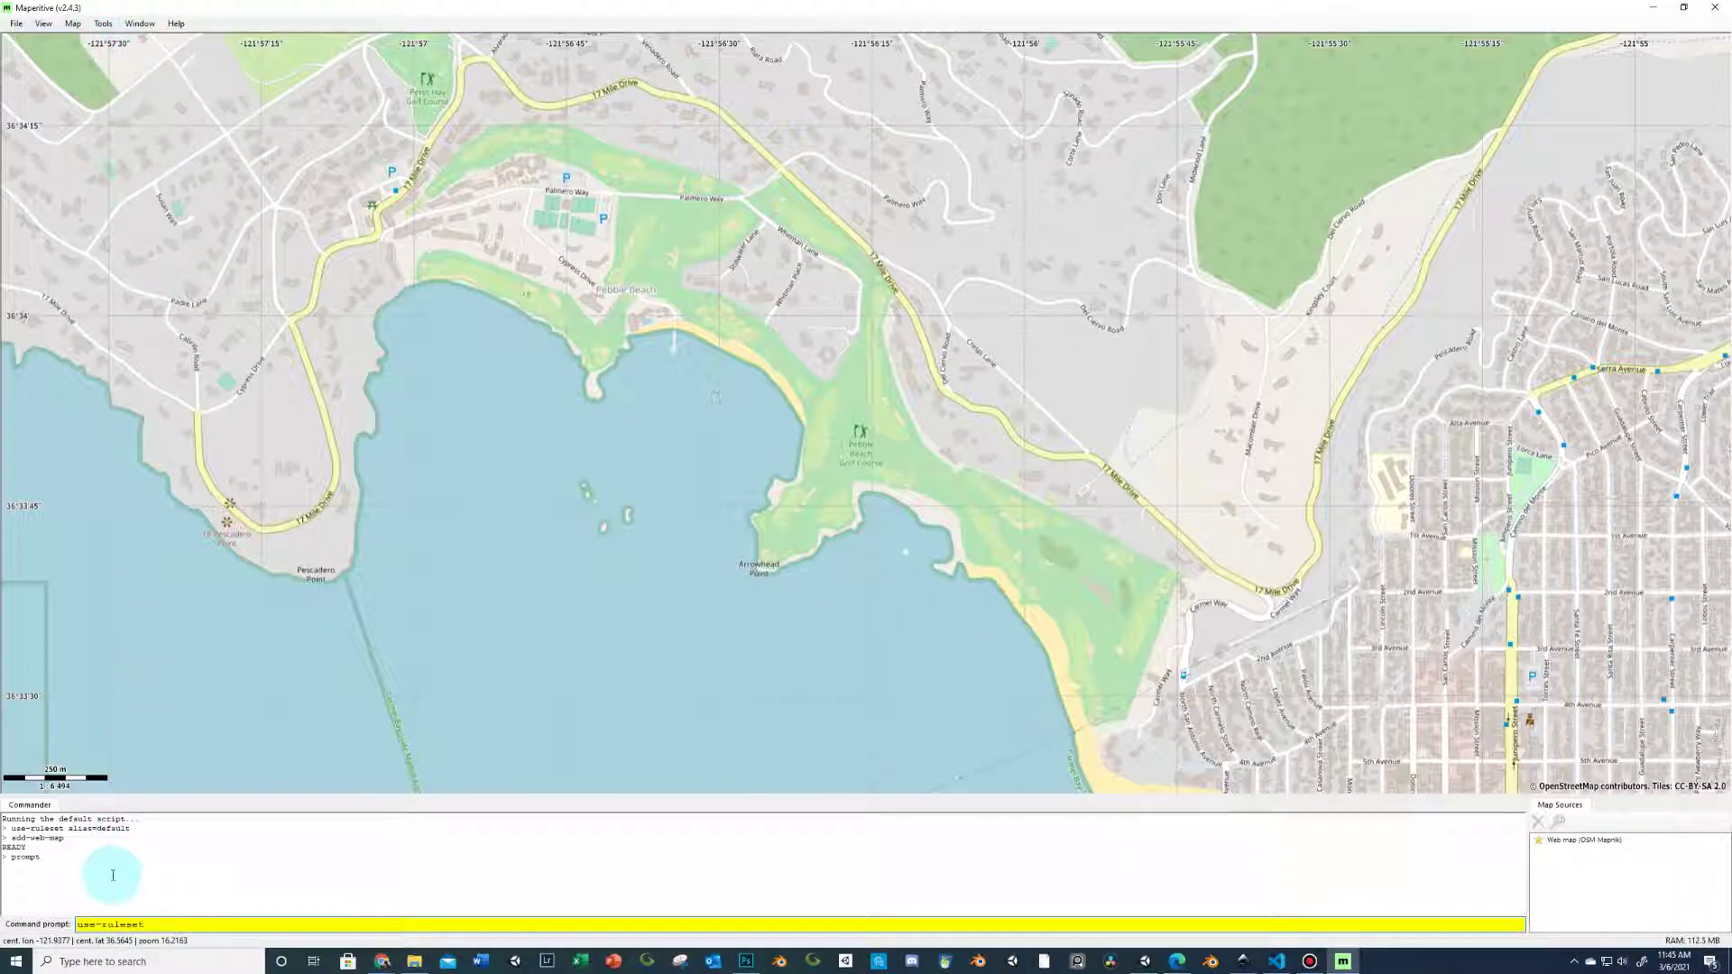
pyautogui.write('use-ruleset')
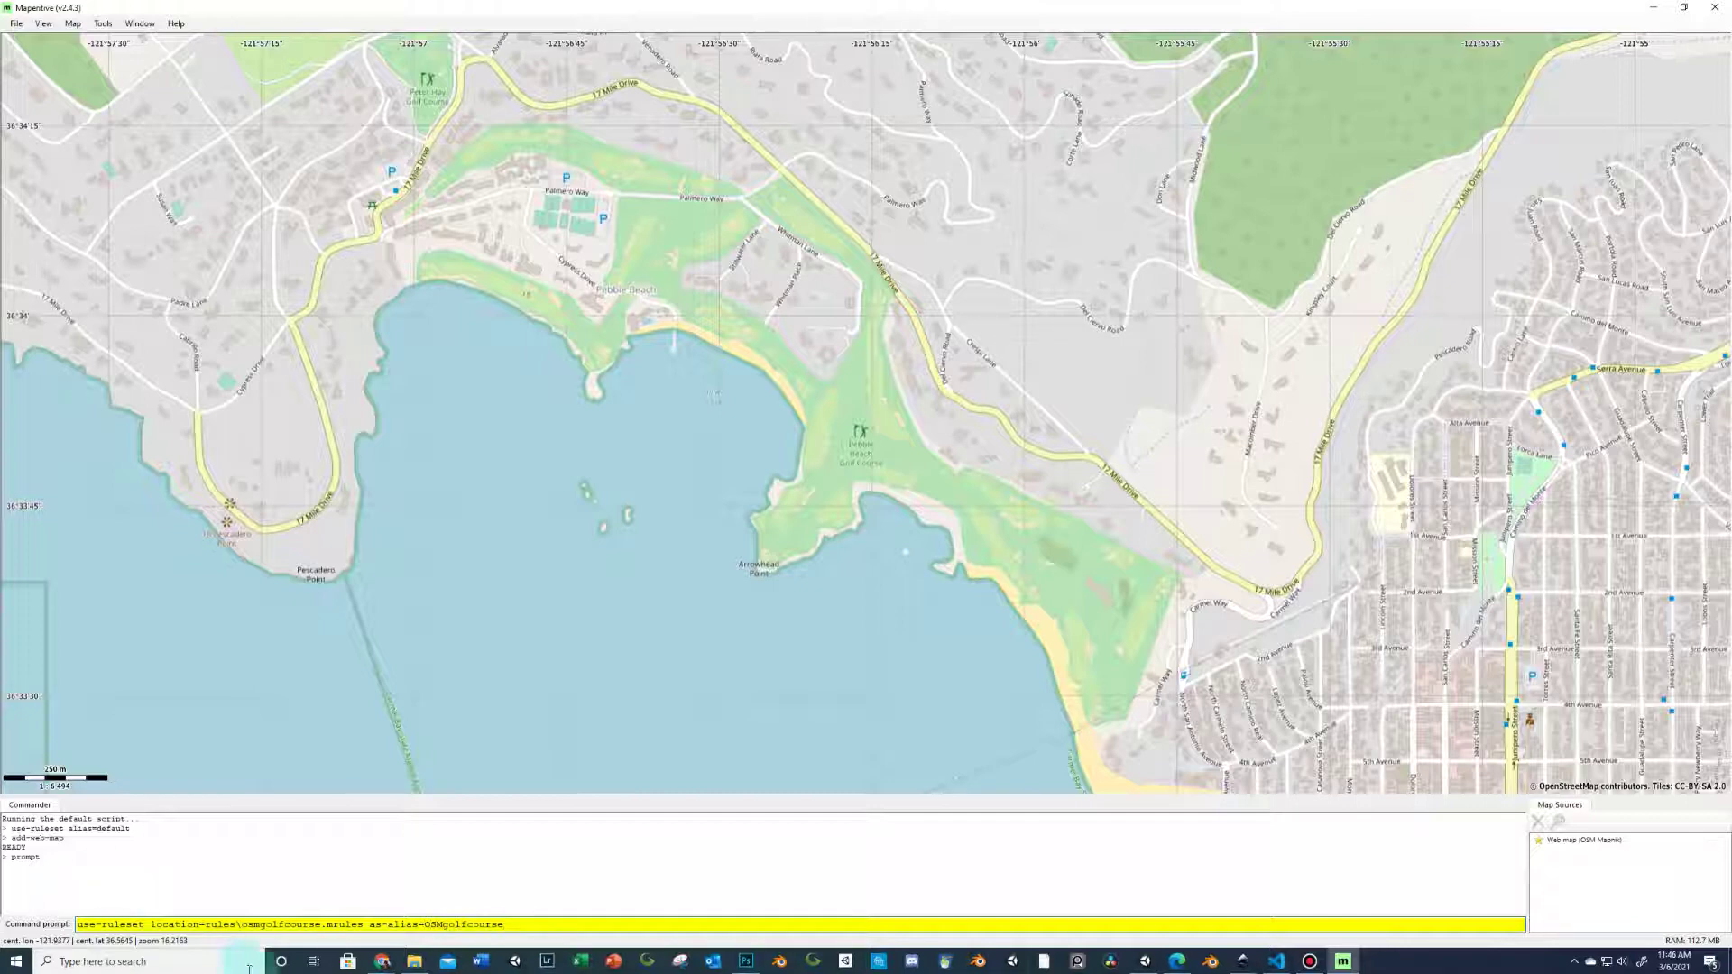
pyautogui.tripleClick(517, 920)
pyautogui.press('Delete')
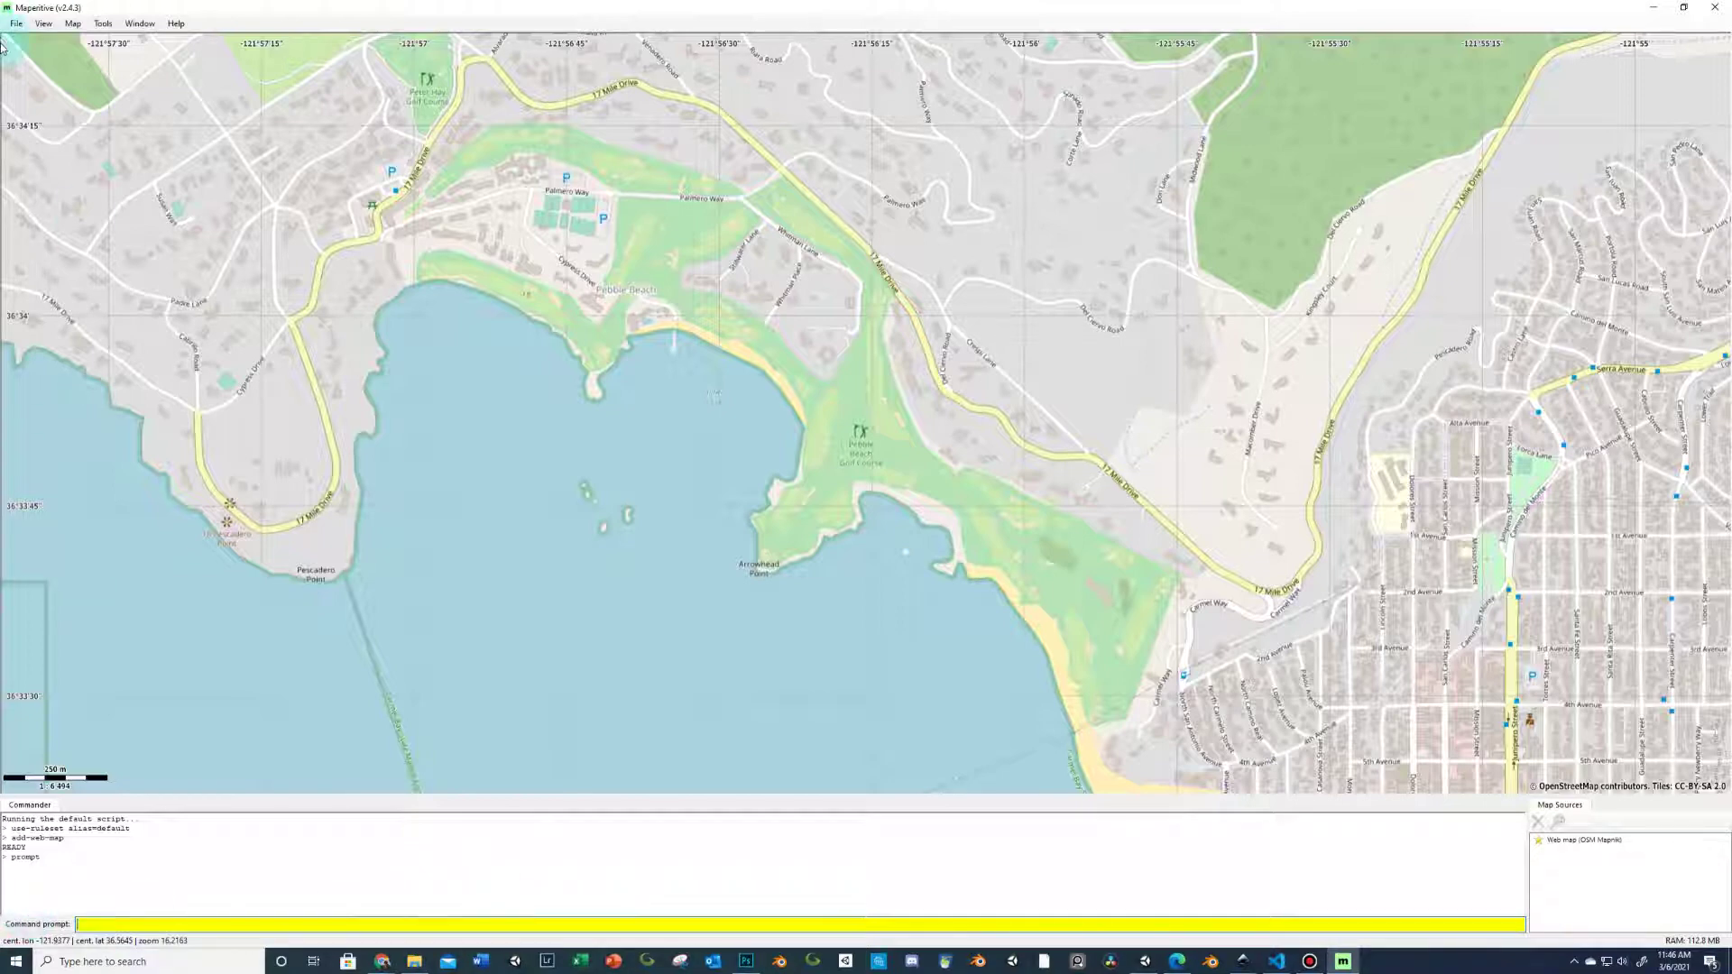
pyautogui.click(72, 23)
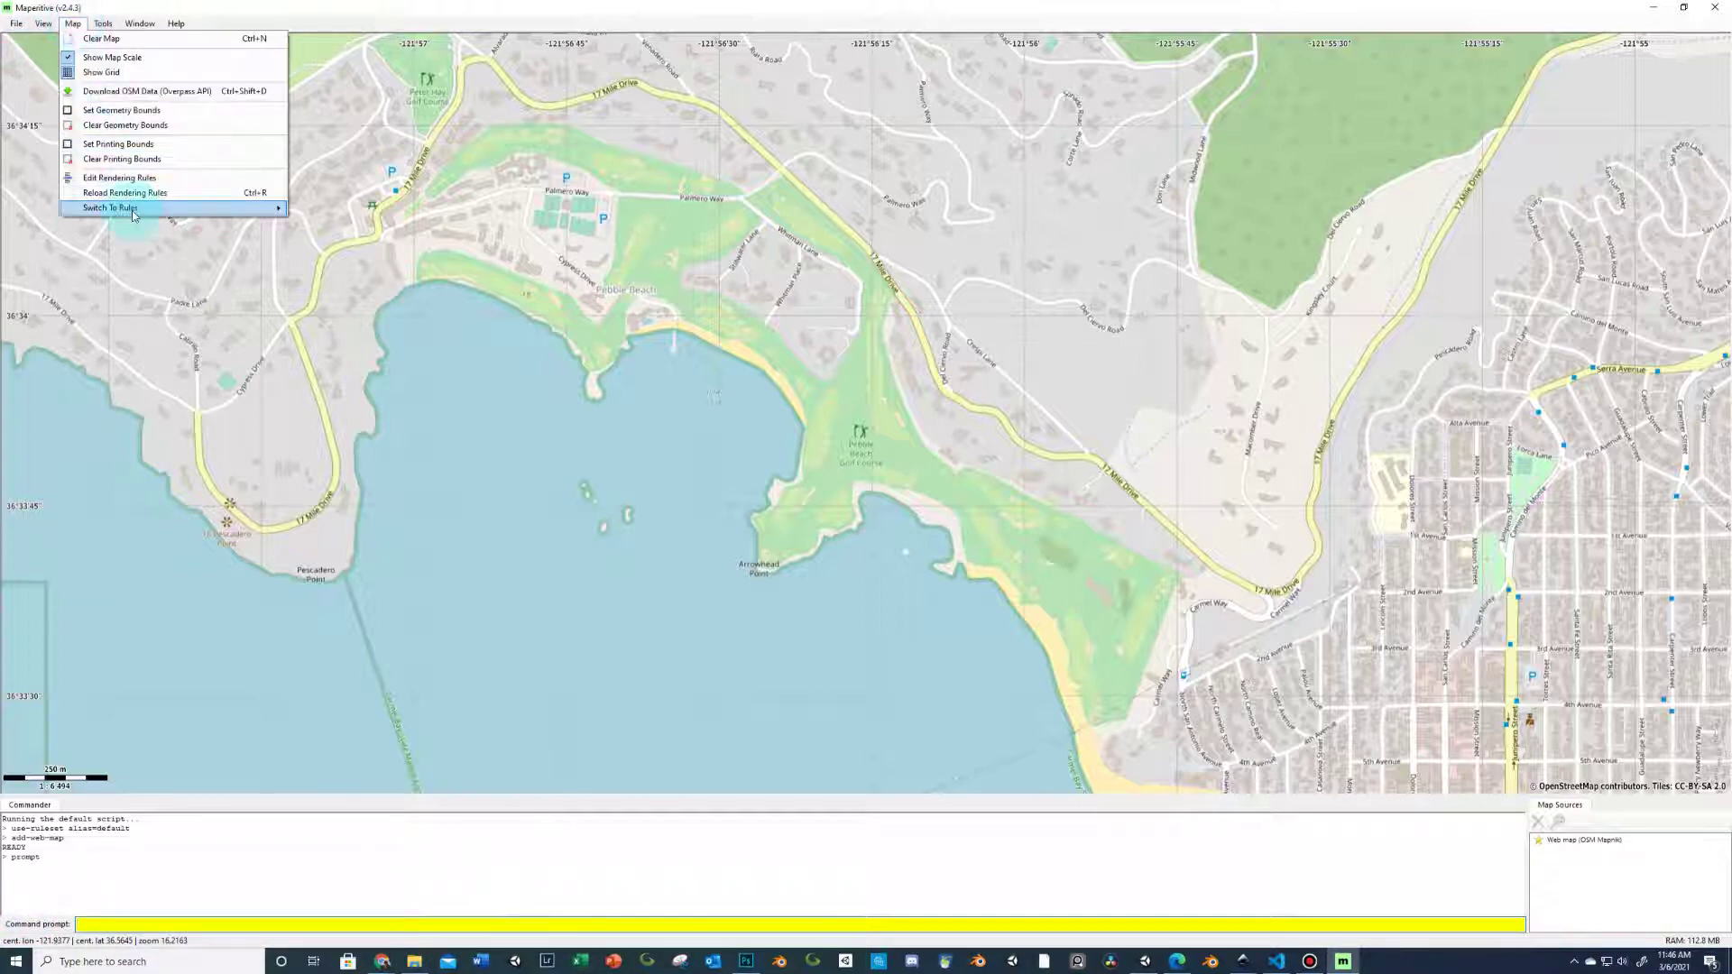
pyautogui.moveTo(275, 209)
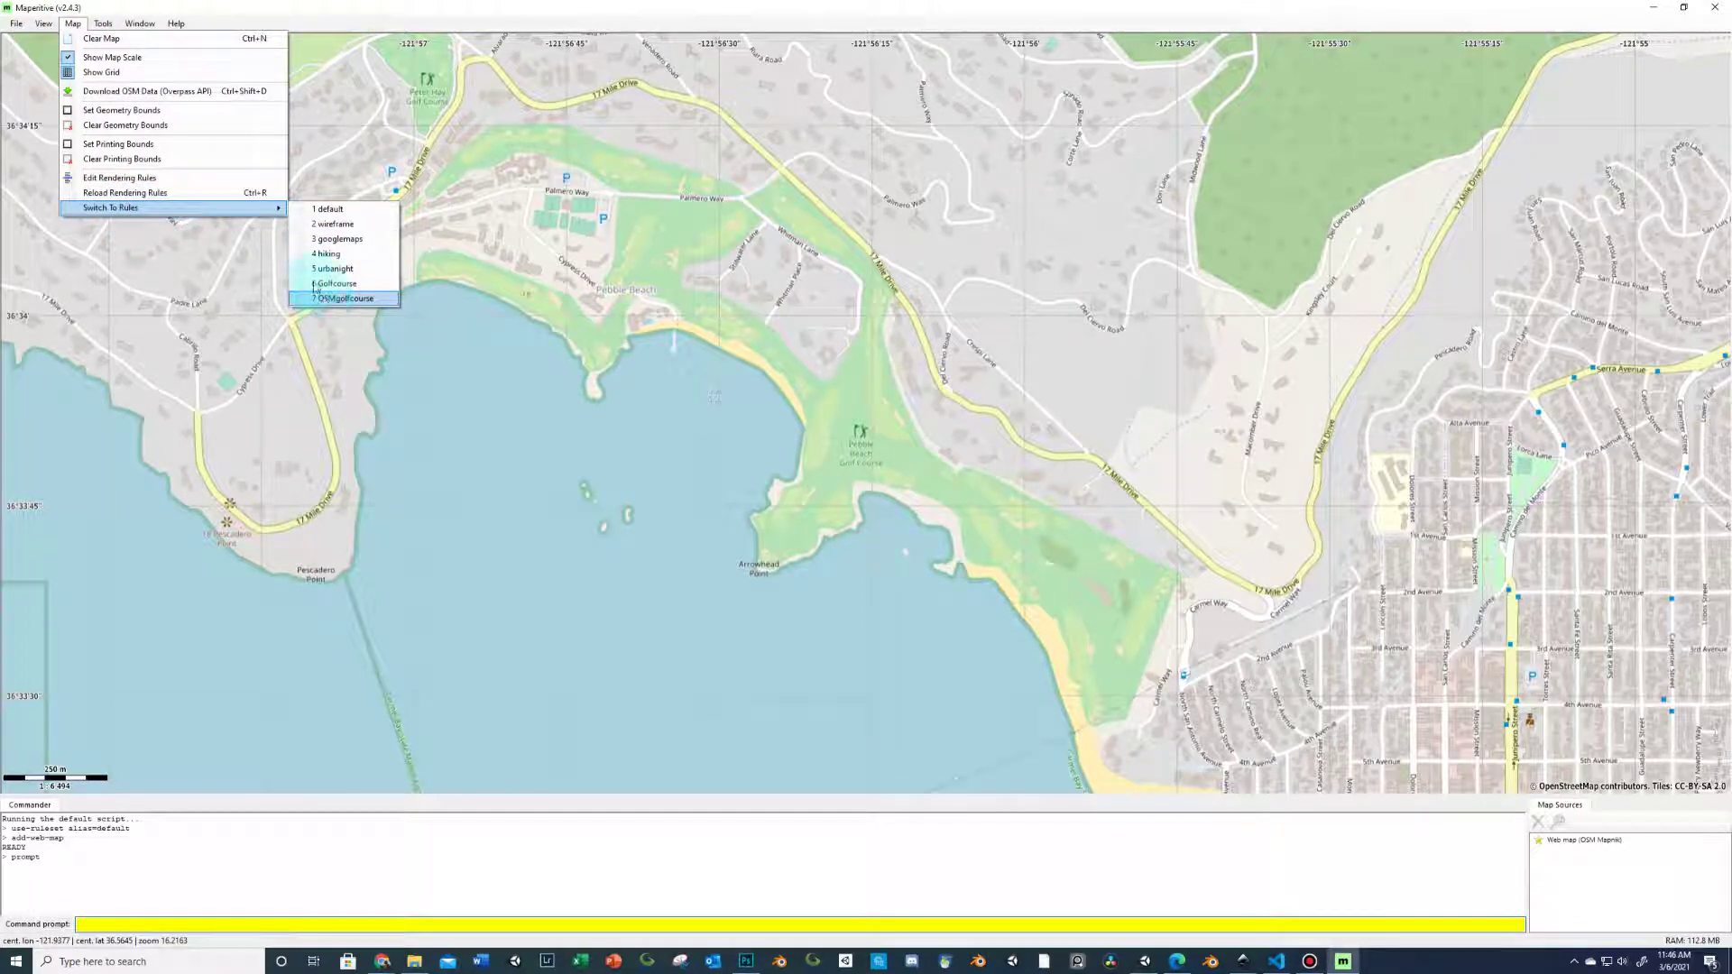
pyautogui.click(164, 195)
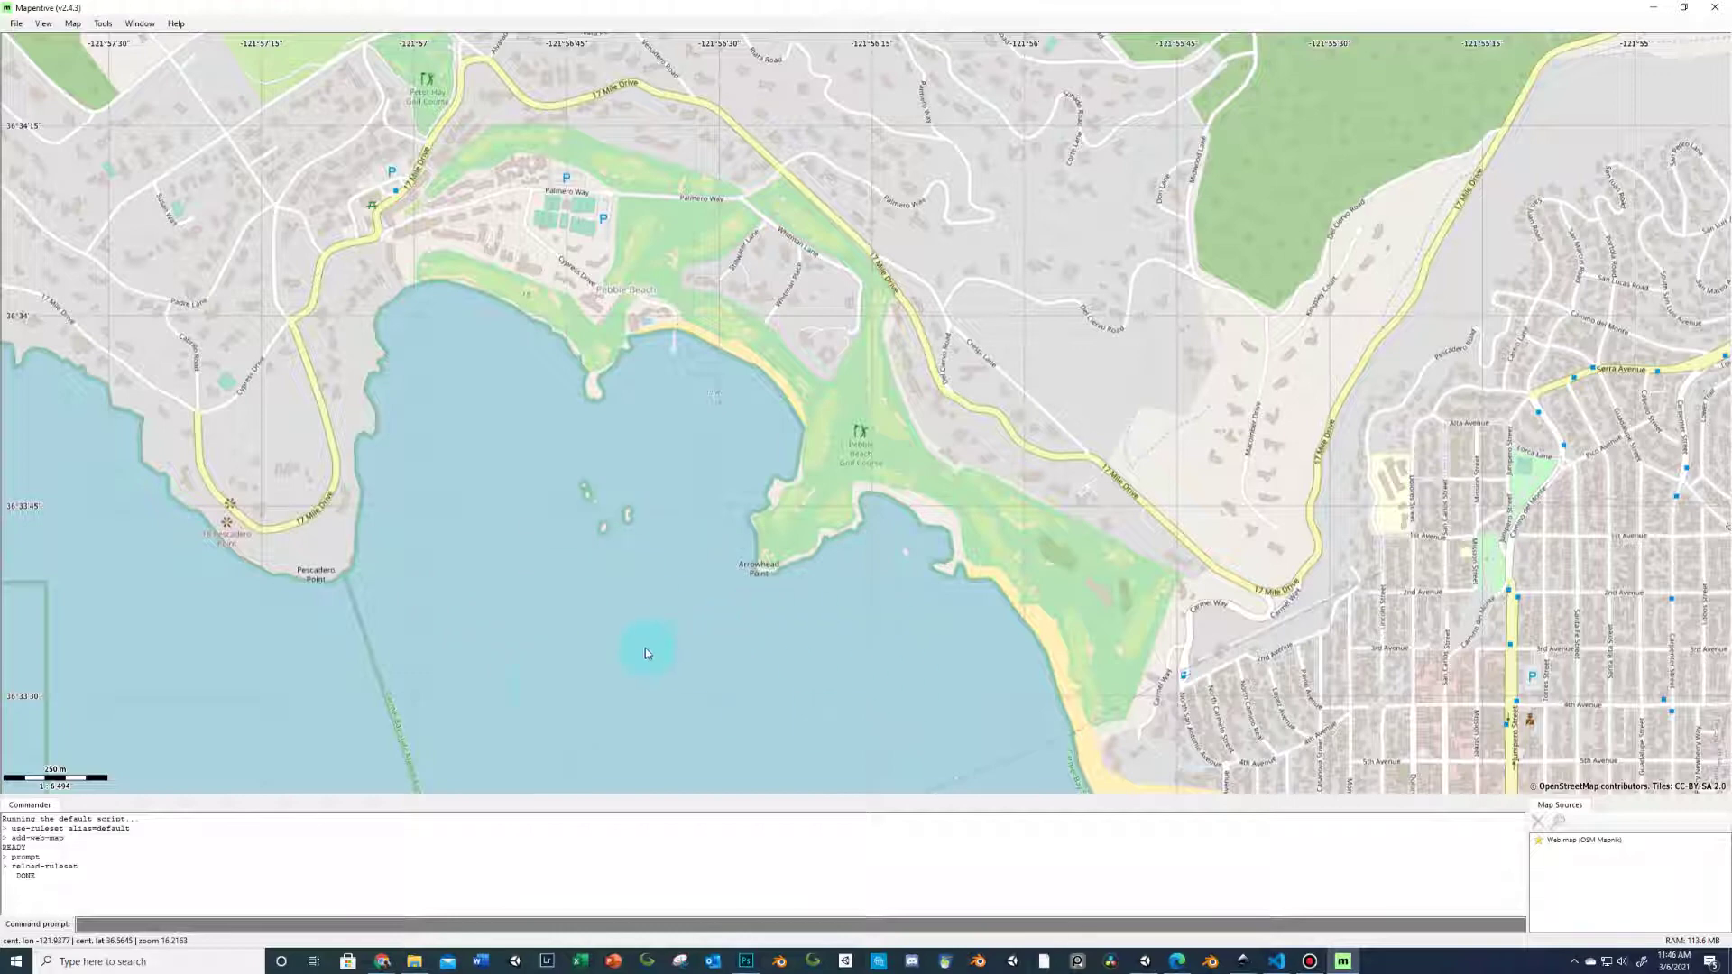
pyautogui.click(73, 24)
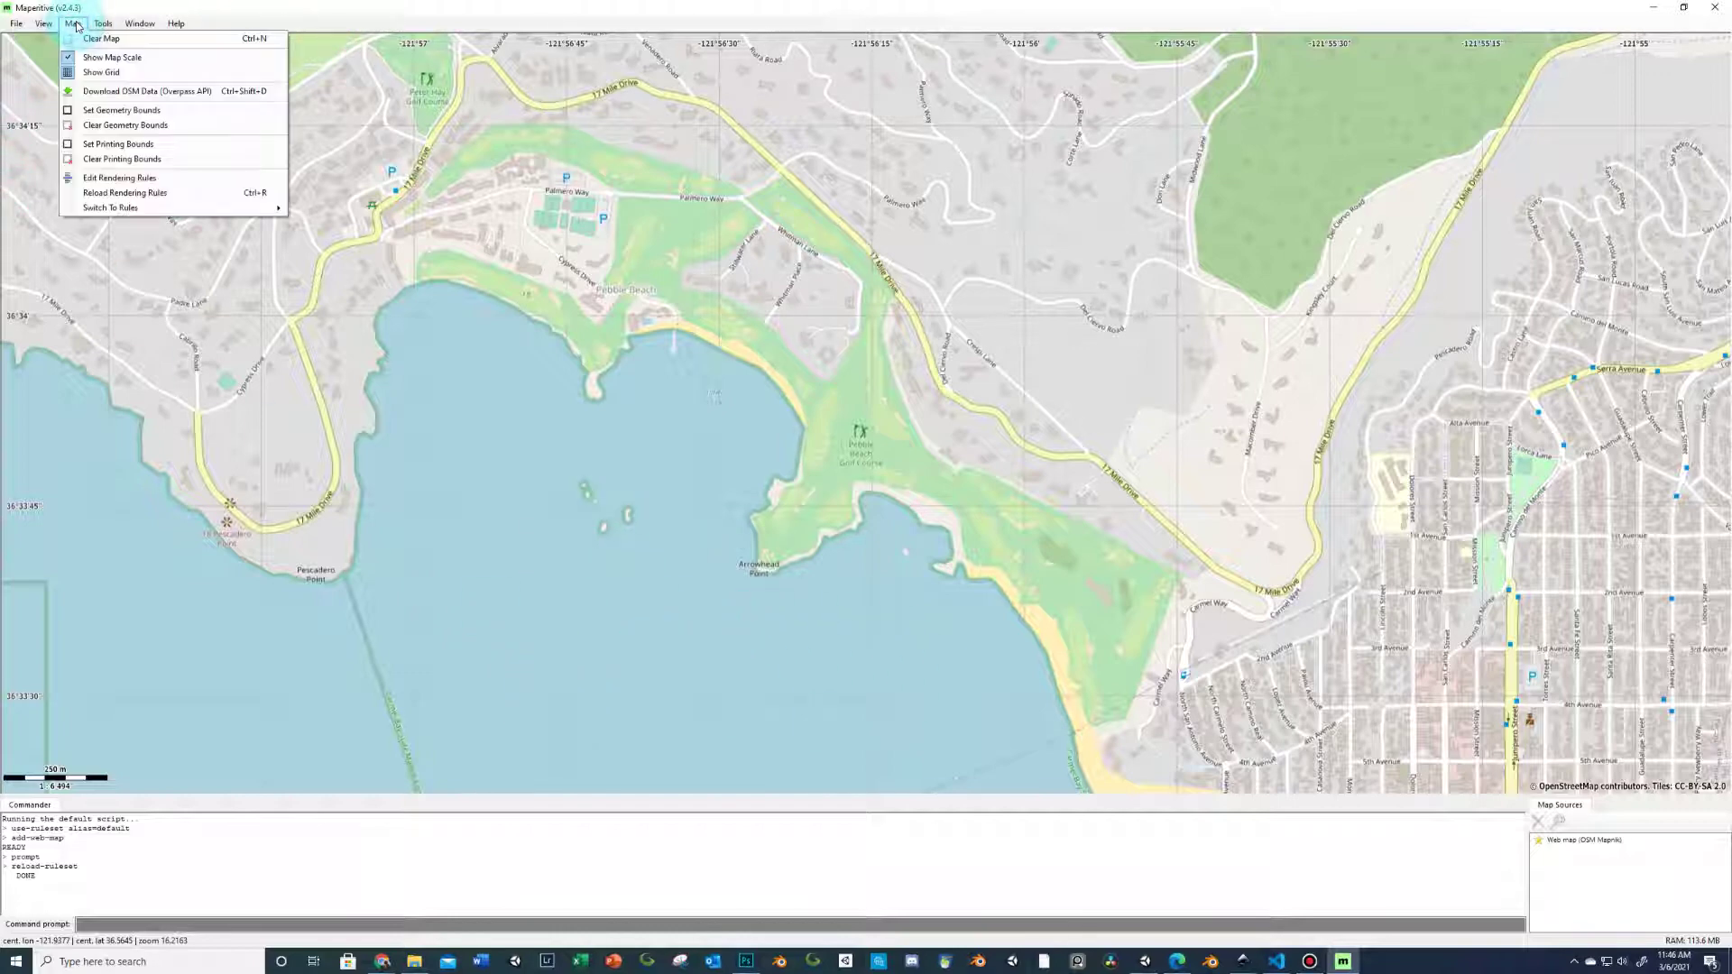
pyautogui.click(76, 25)
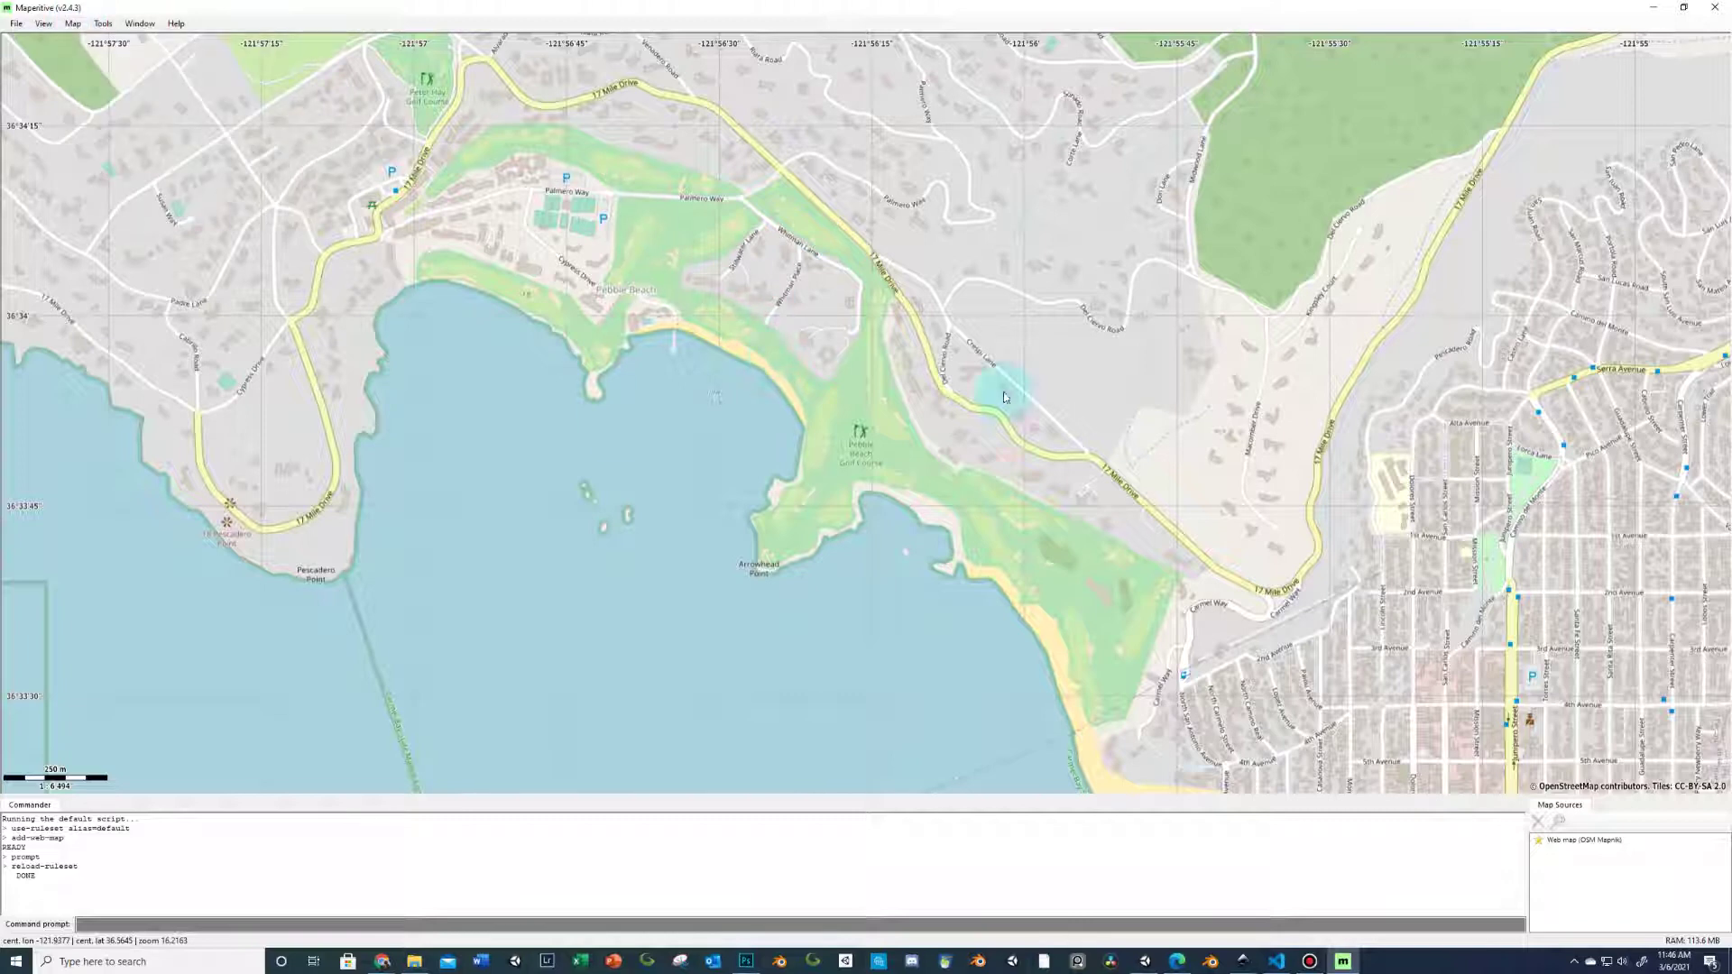
pyautogui.click(75, 25)
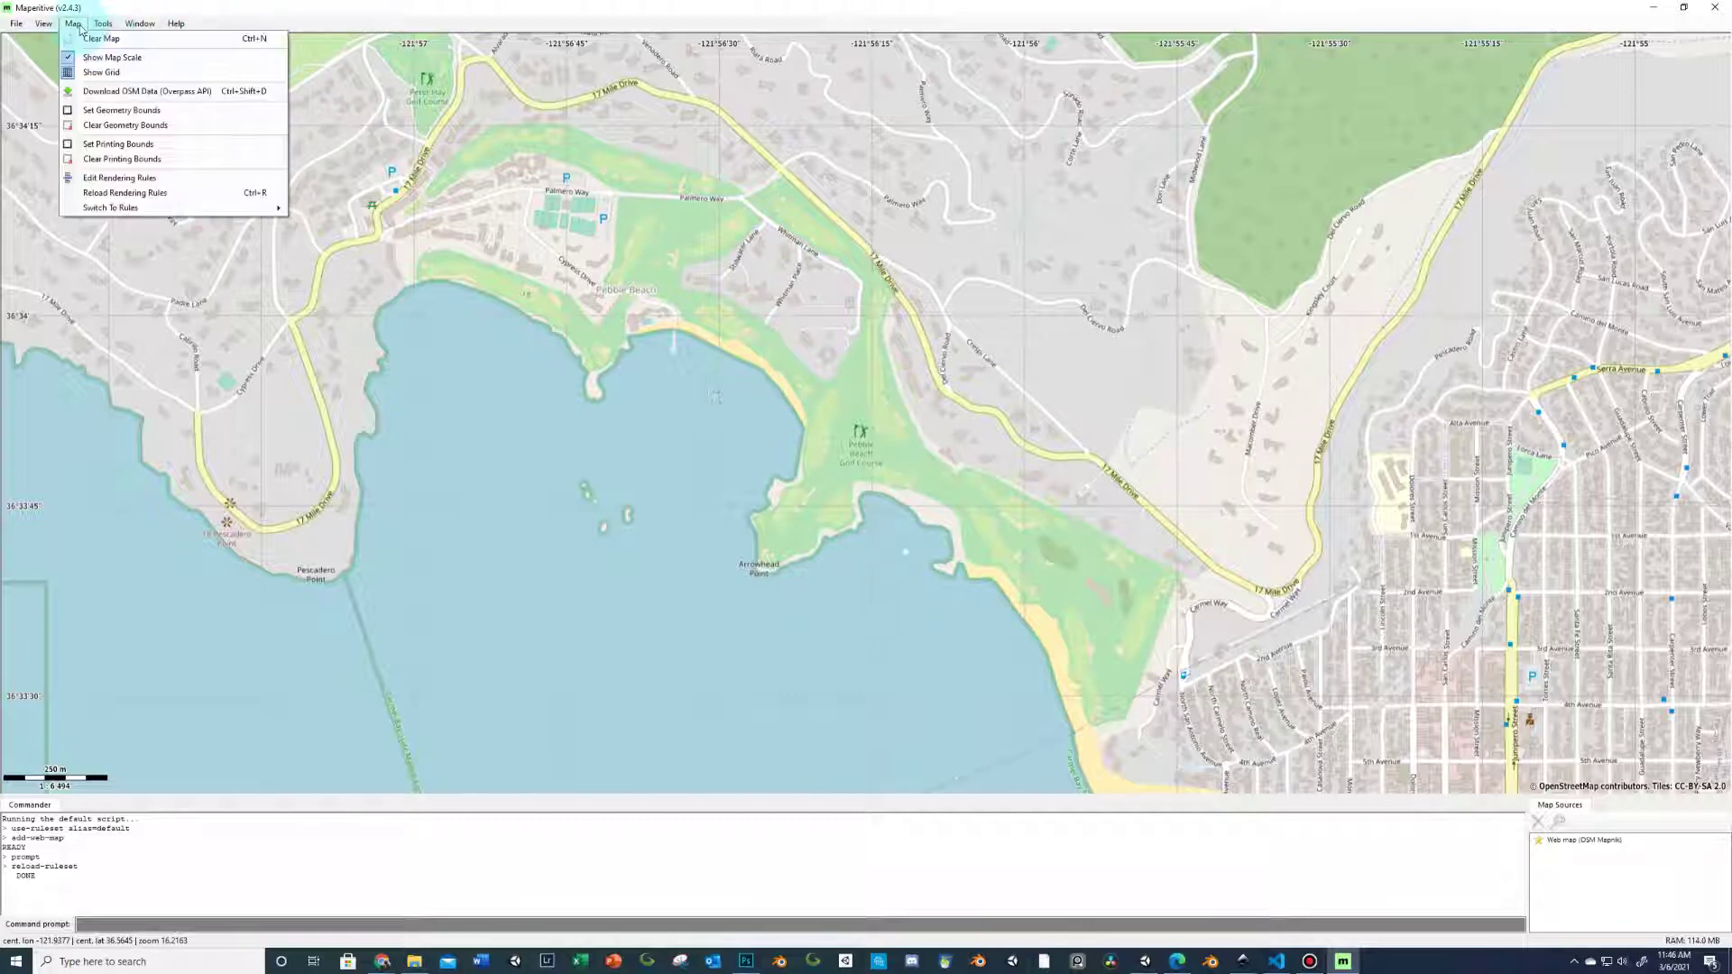
pyautogui.click(79, 27)
# - Drag the Commander splitter down for a taller map and re-centre the Pebble Beach view
pyautogui.moveTo(869, 392)
pyautogui.mouseDown()
pyautogui.moveTo(926, 398)
pyautogui.moveTo(898, 403)
pyautogui.mouseUp()
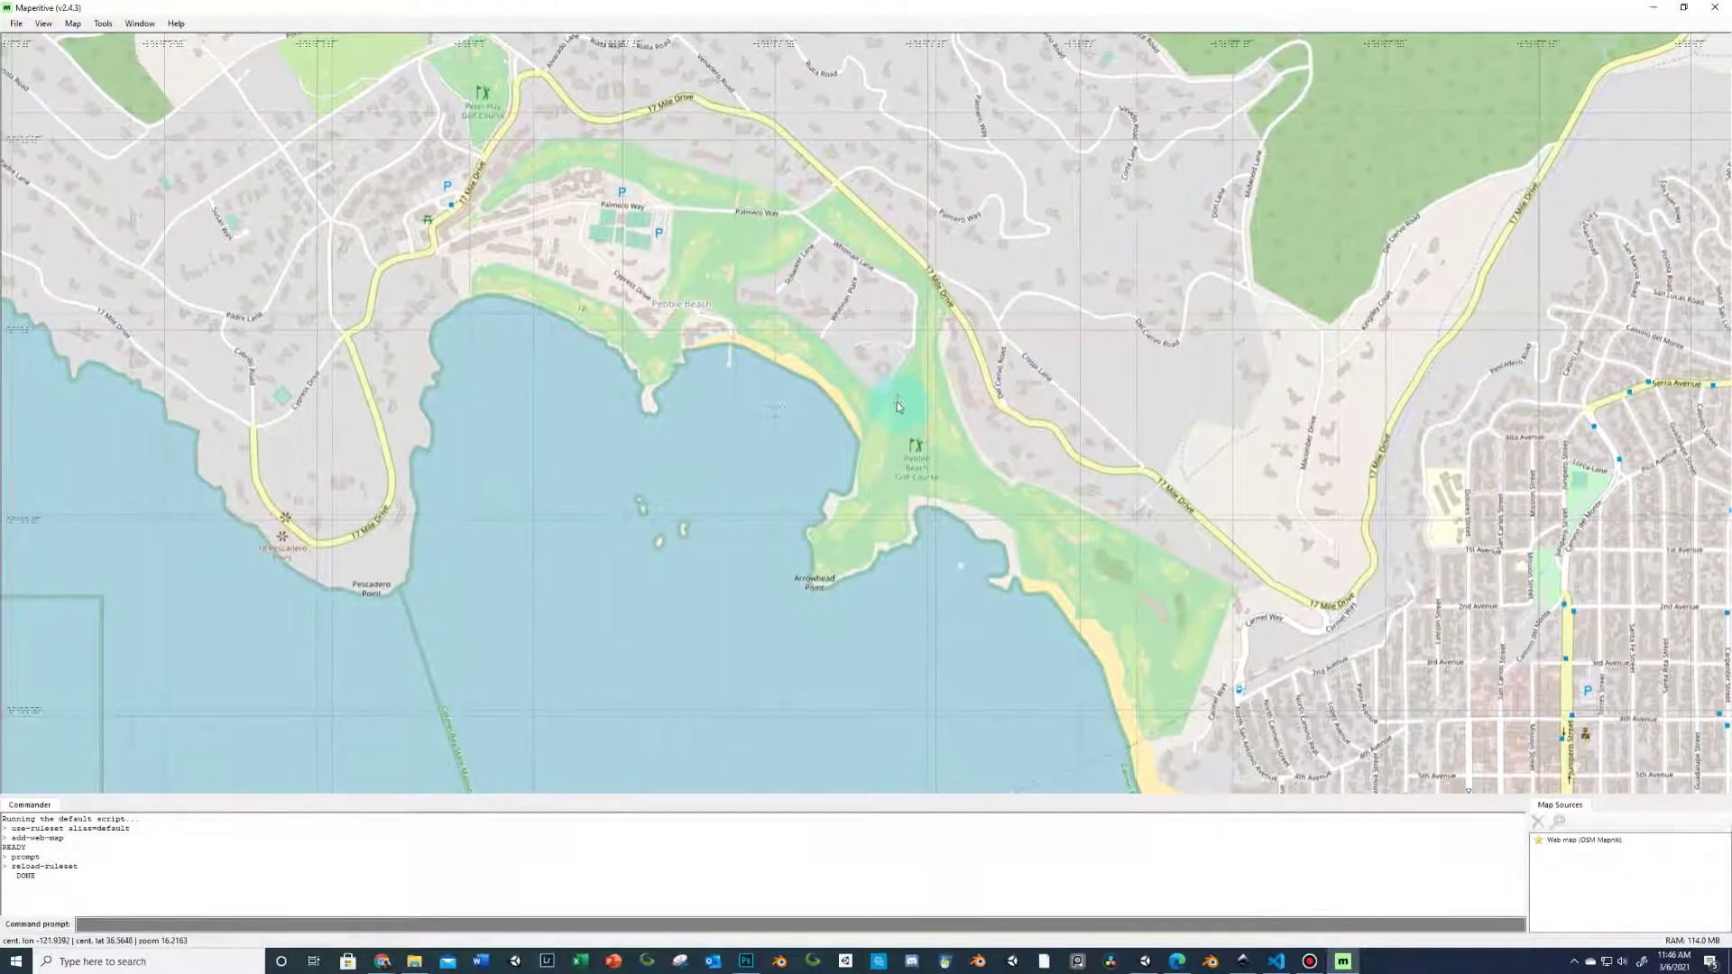
pyautogui.scroll(1, 898, 403)
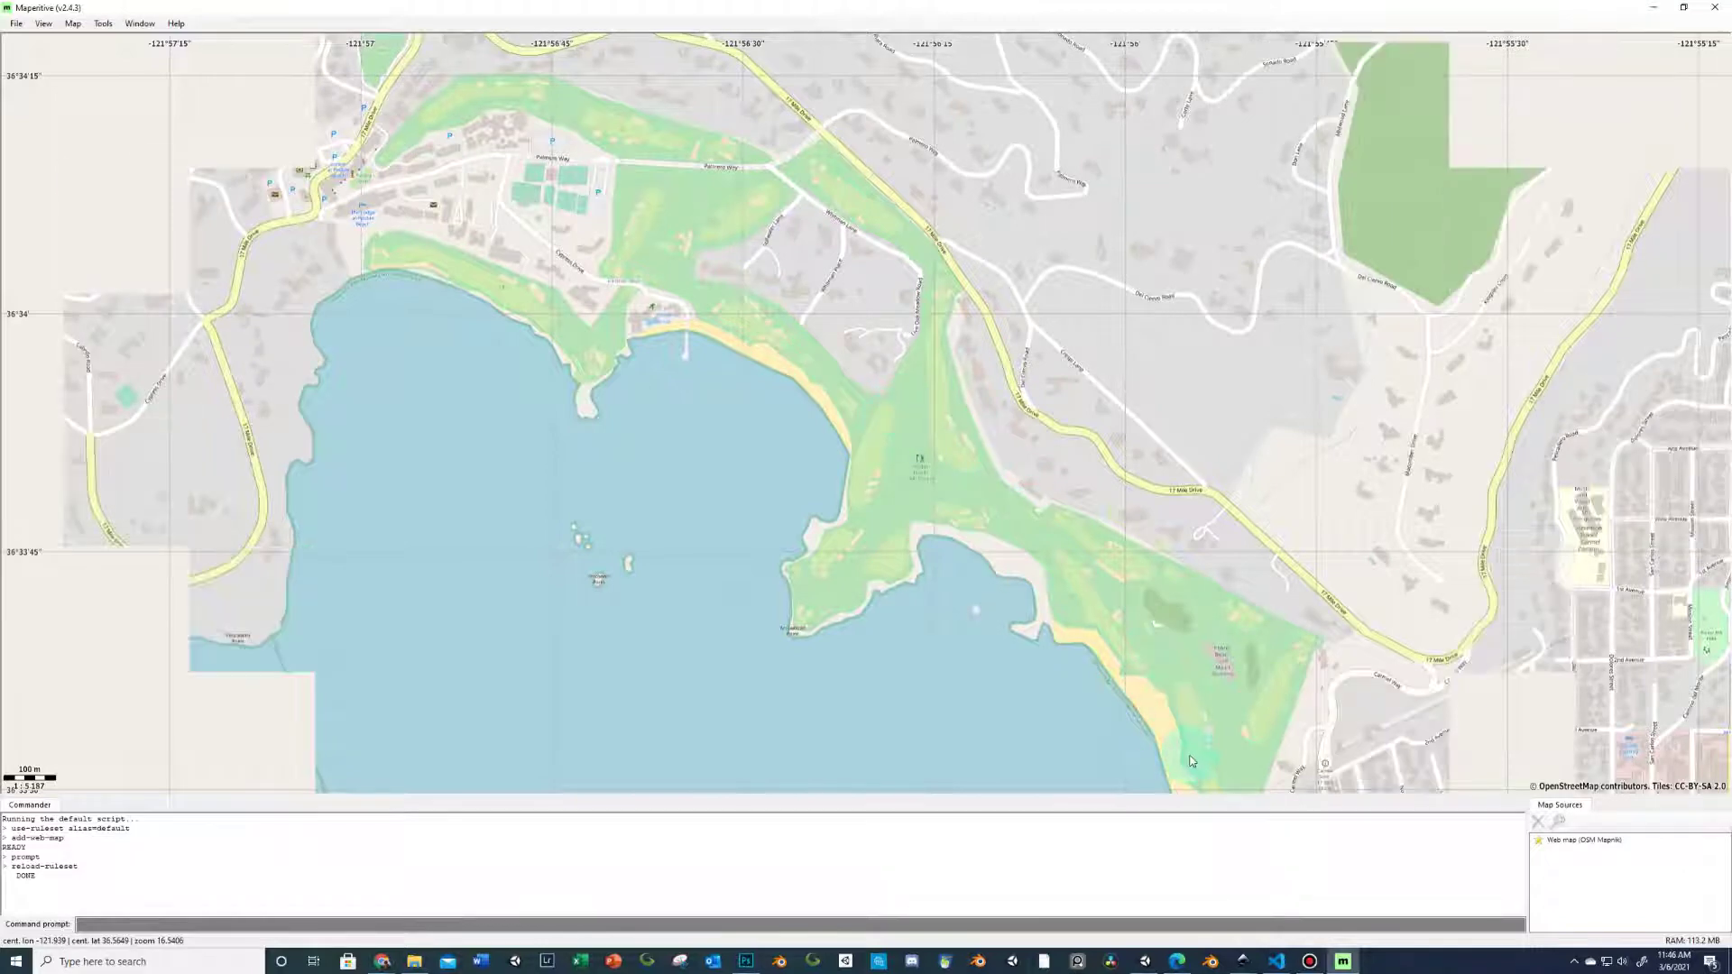
pyautogui.moveTo(1217, 794); pyautogui.dragTo(1218, 825)
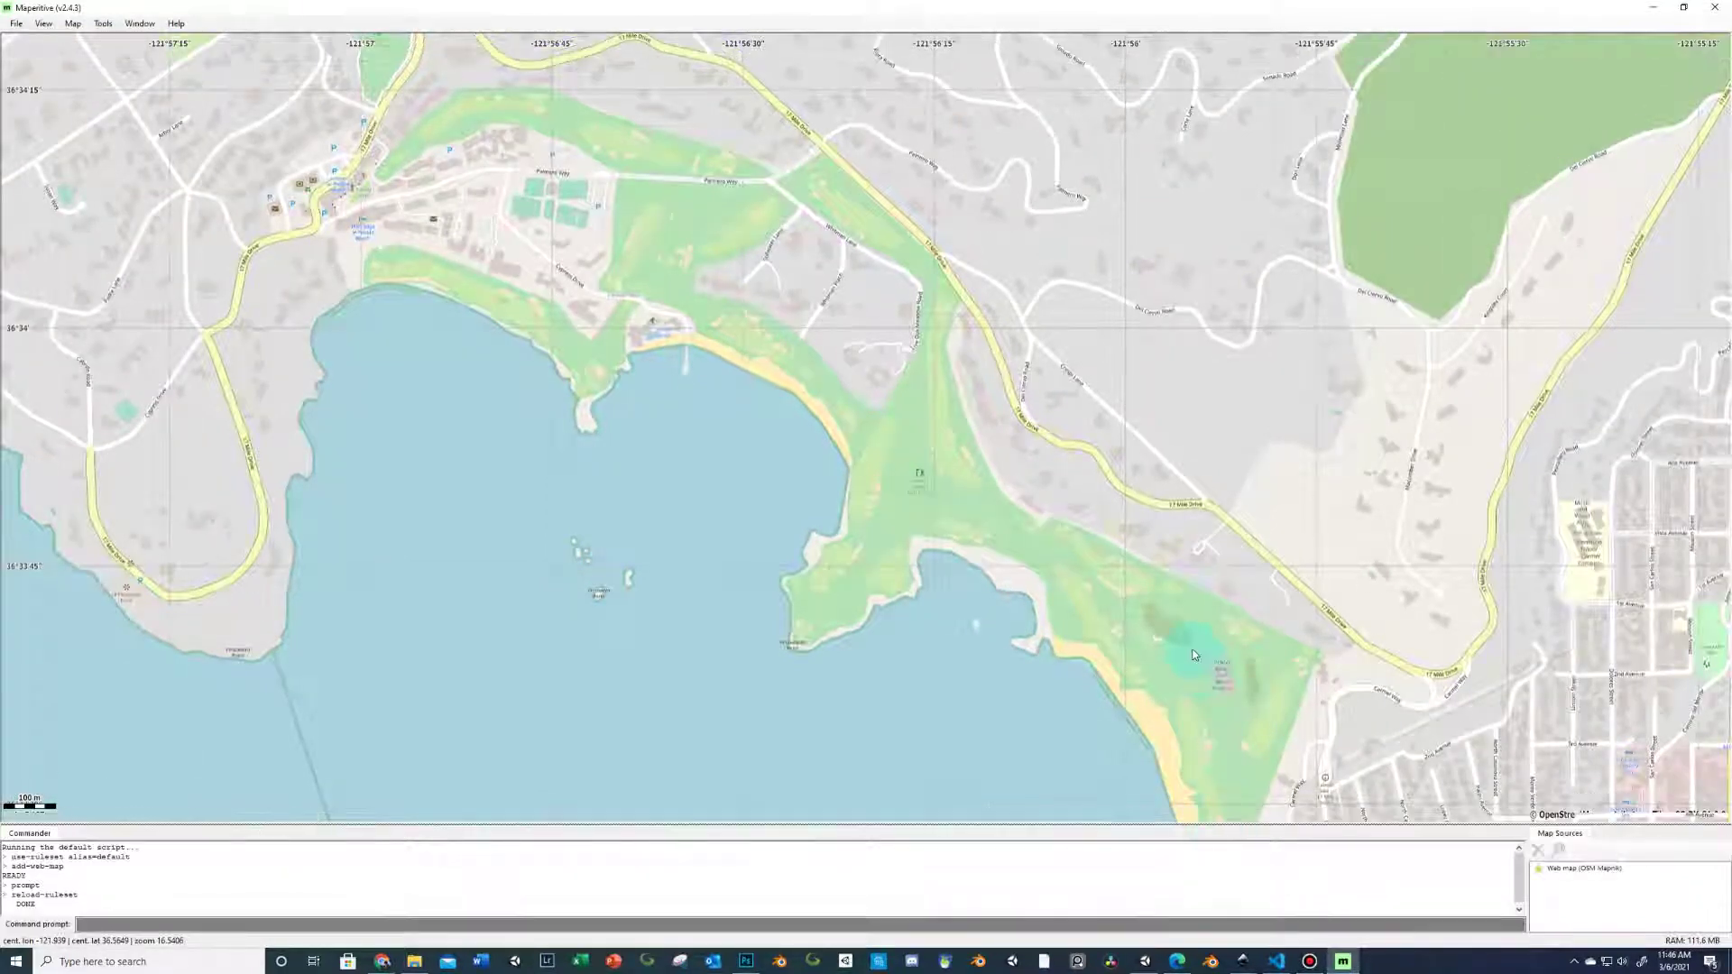
pyautogui.scroll(-1, 1140, 572)
pyautogui.moveTo(1120, 551); pyautogui.dragTo(1102, 539)
pyautogui.moveTo(1096, 530); pyautogui.dragTo(1095, 527)
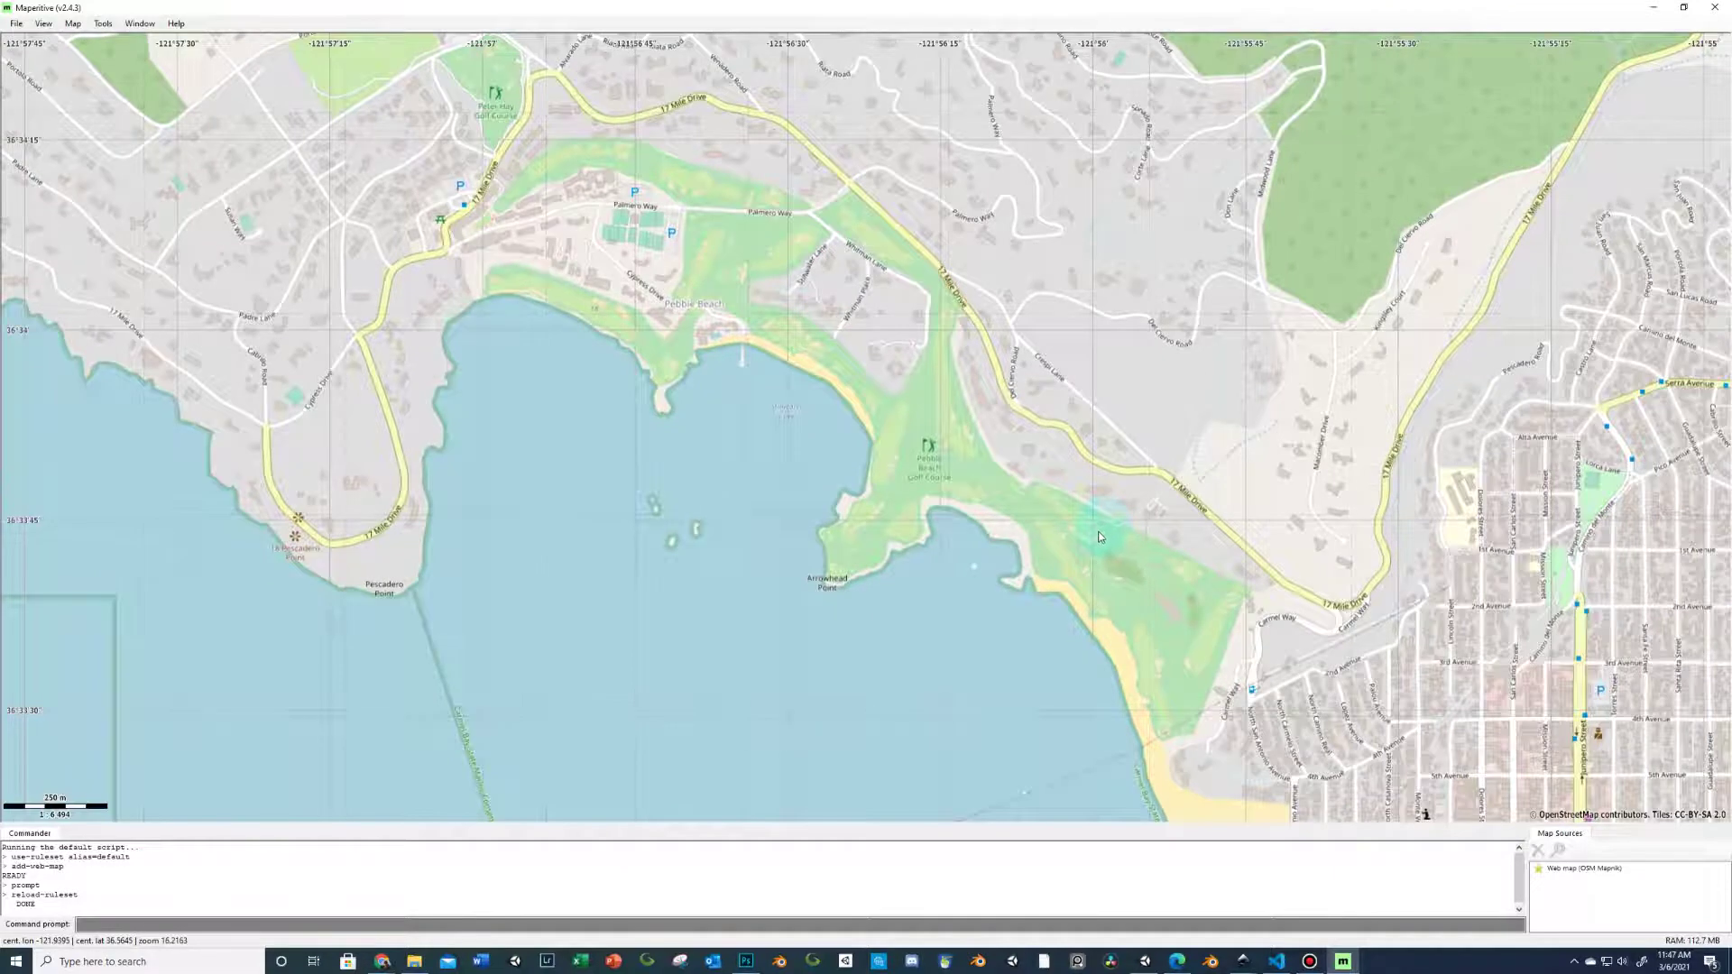
pyautogui.click(735, 261)
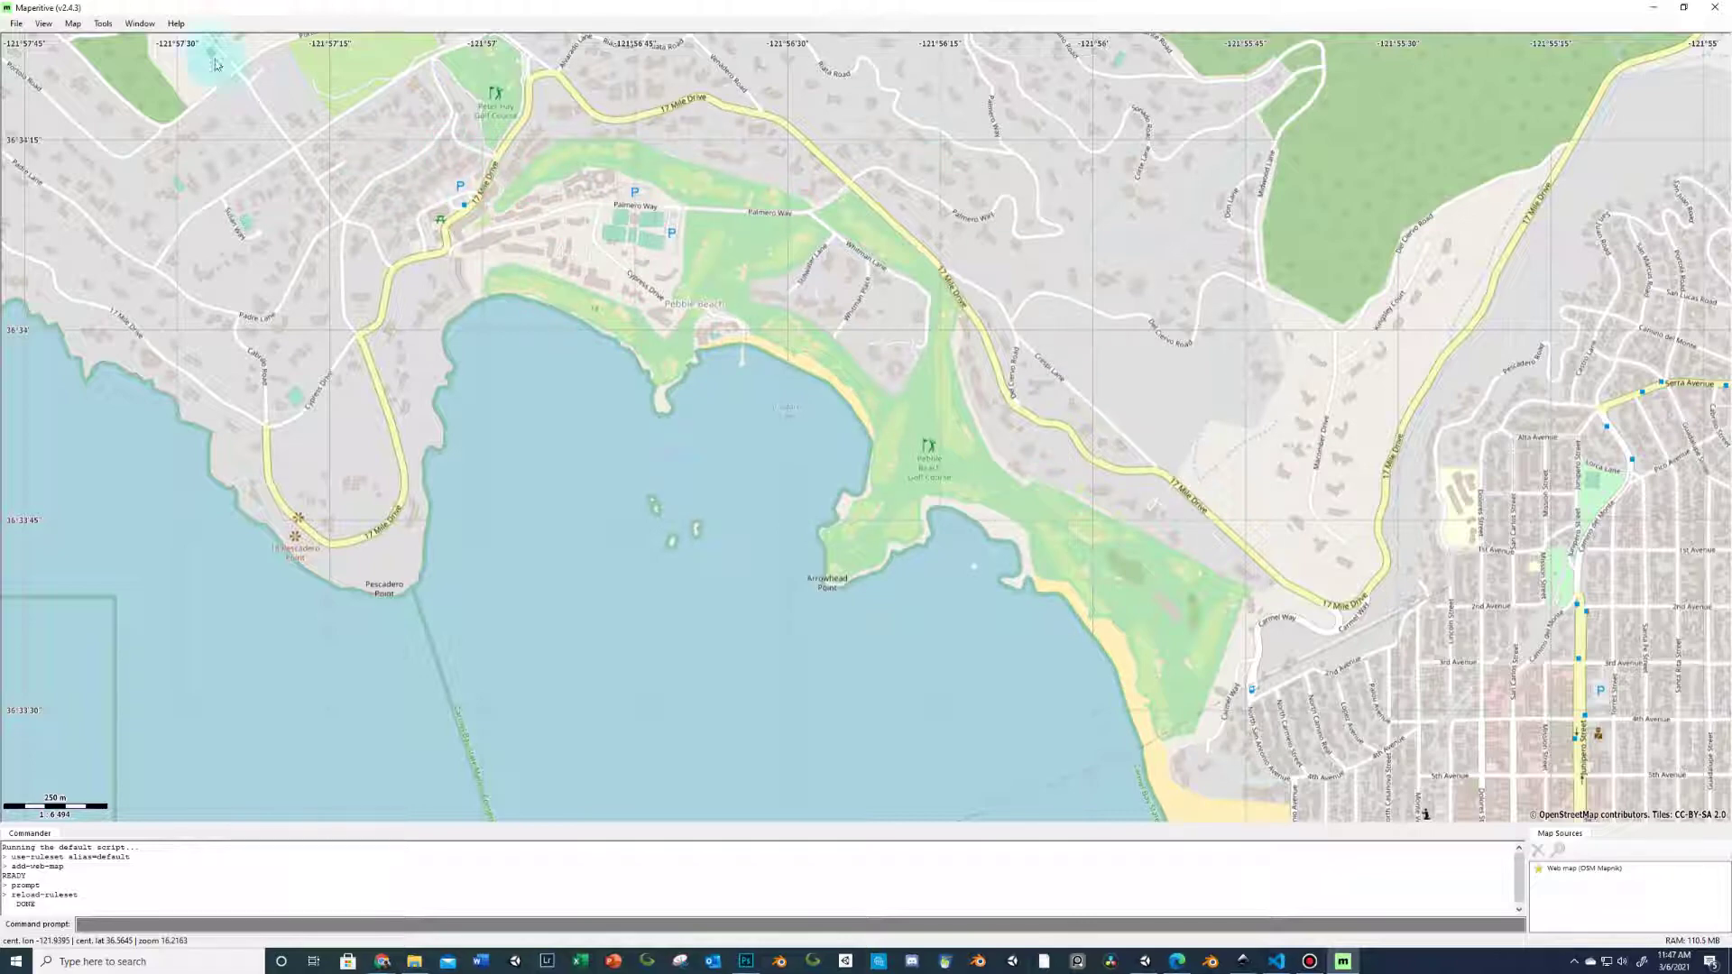
pyautogui.click(76, 26)
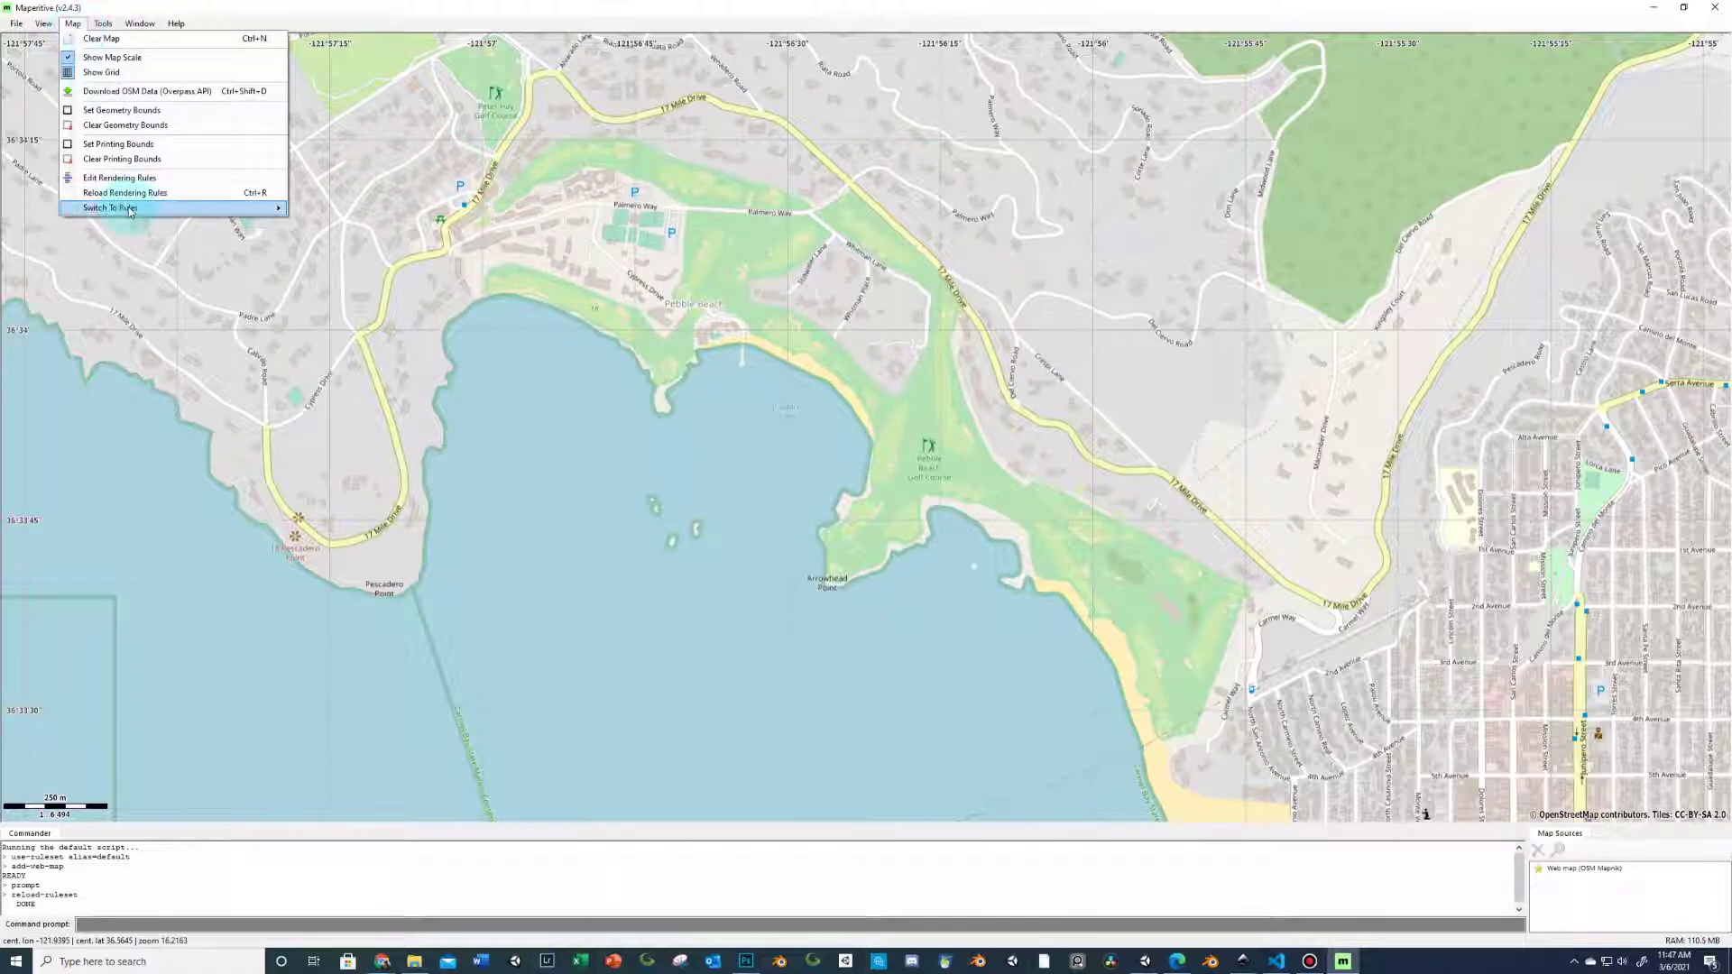
# - Download OSM data via Overpass API and switch rendering to the 7 OSMgolfcourse rules
pyautogui.moveTo(194, 208)
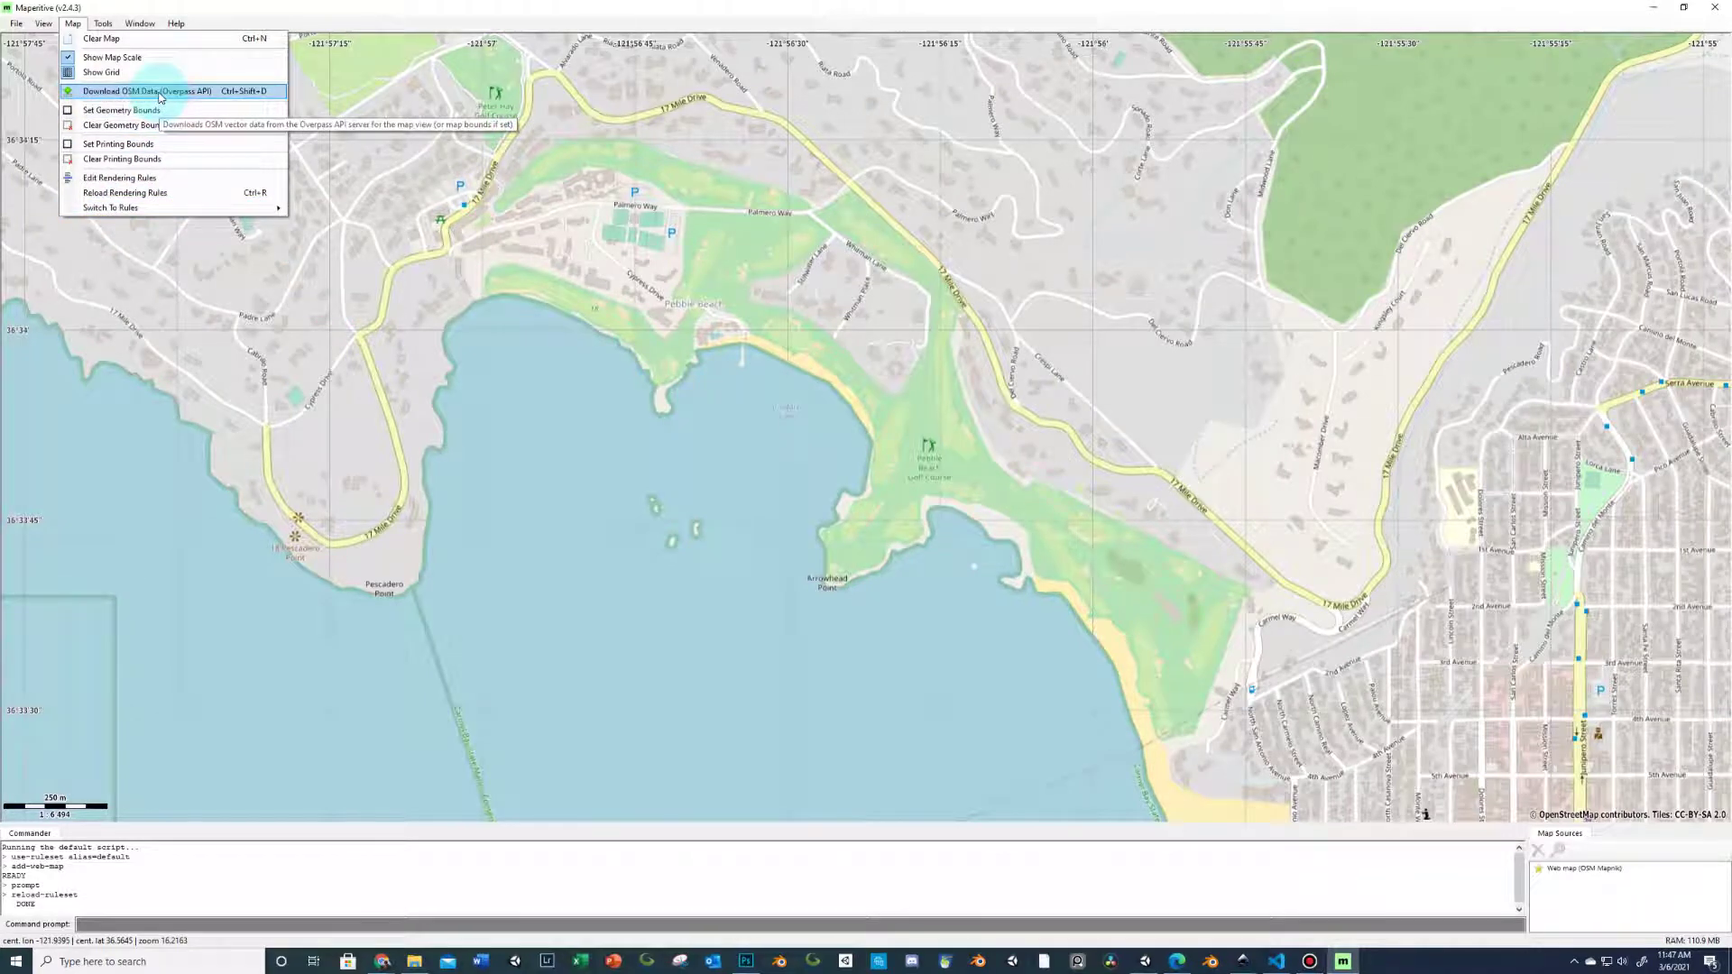
pyautogui.click(159, 92)
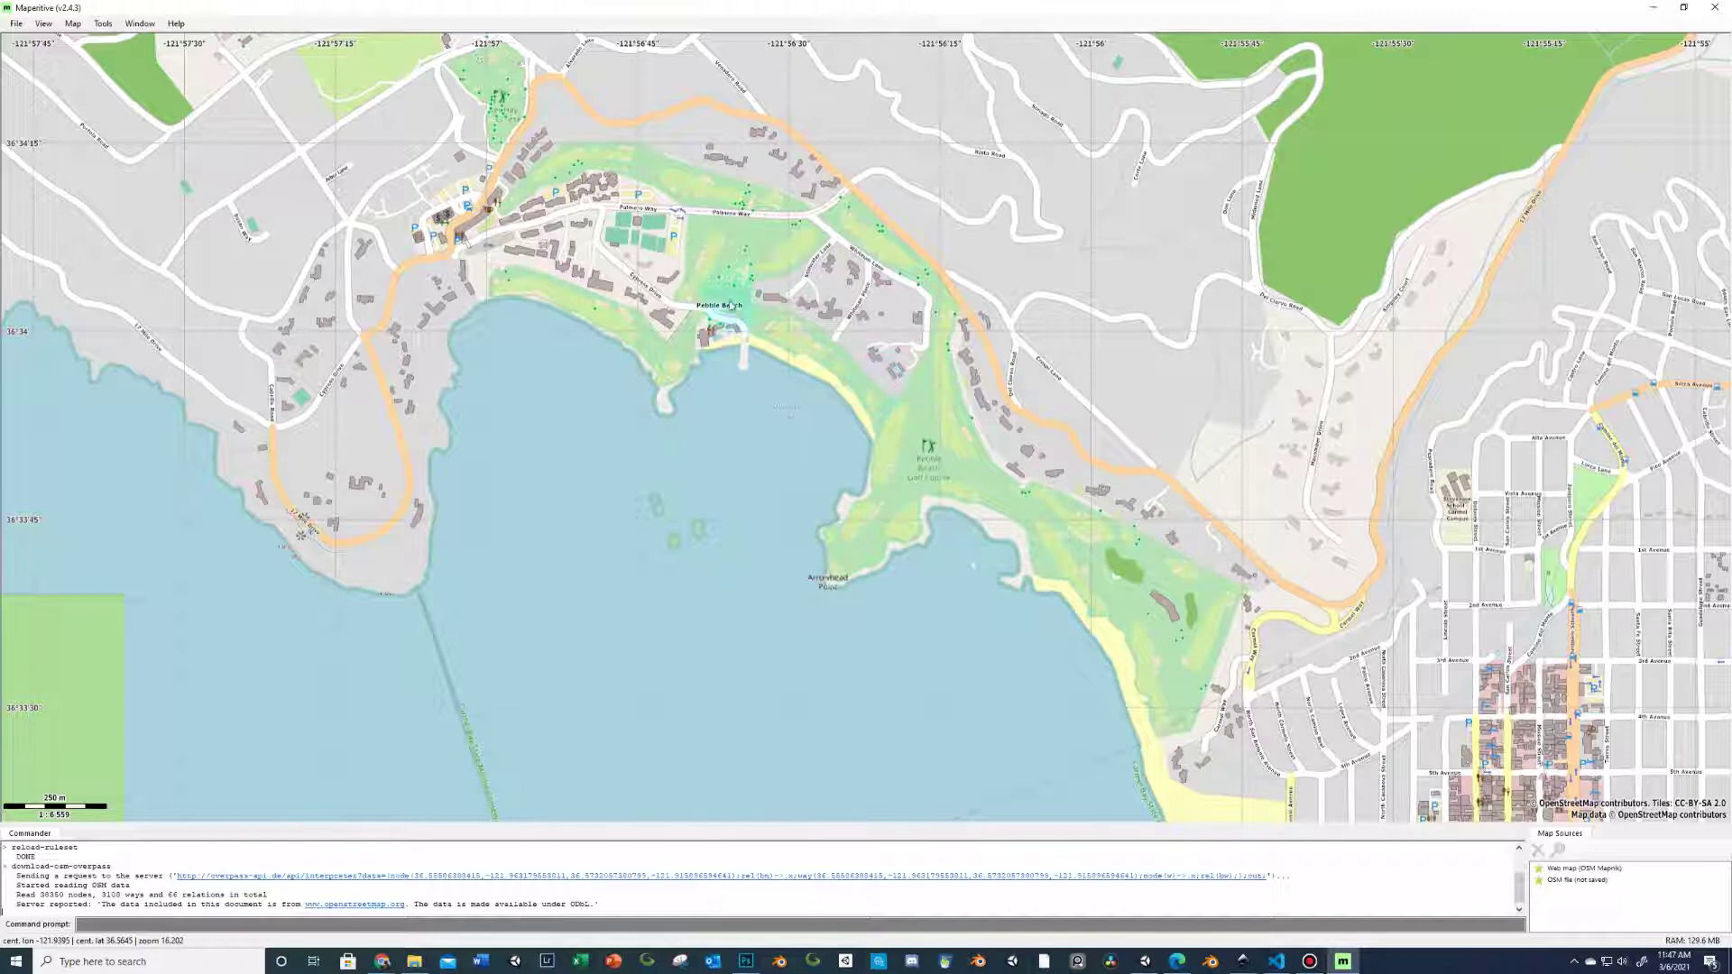
pyautogui.click(85, 25)
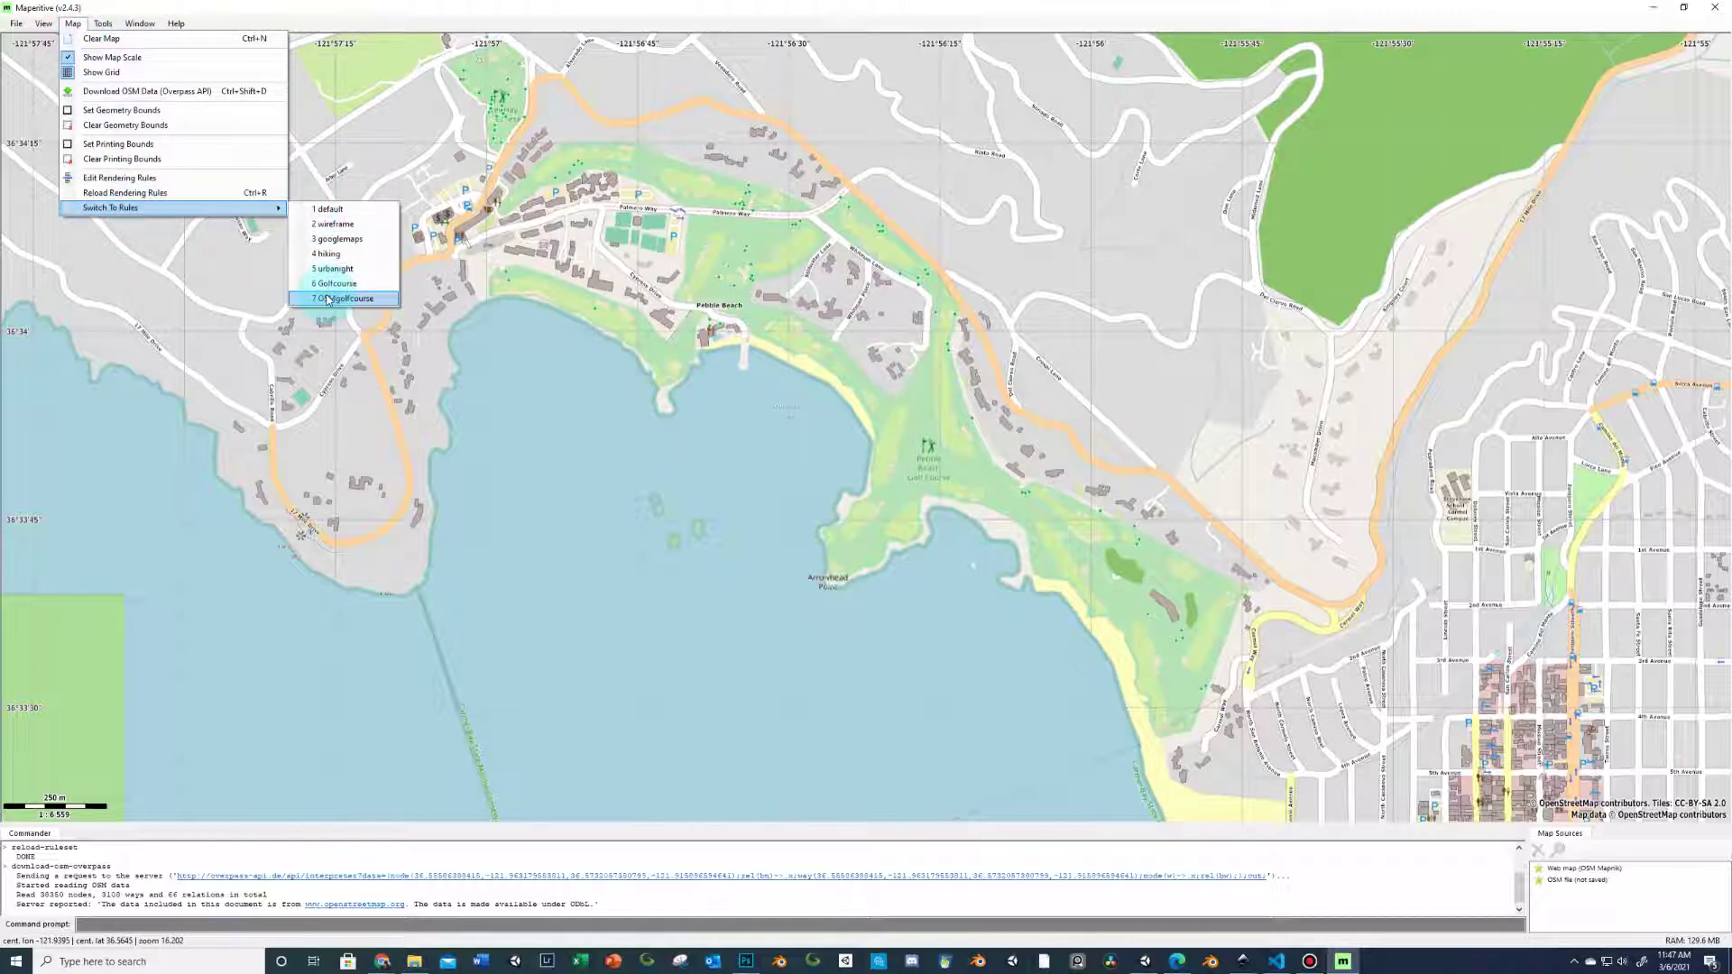
pyautogui.click(333, 298)
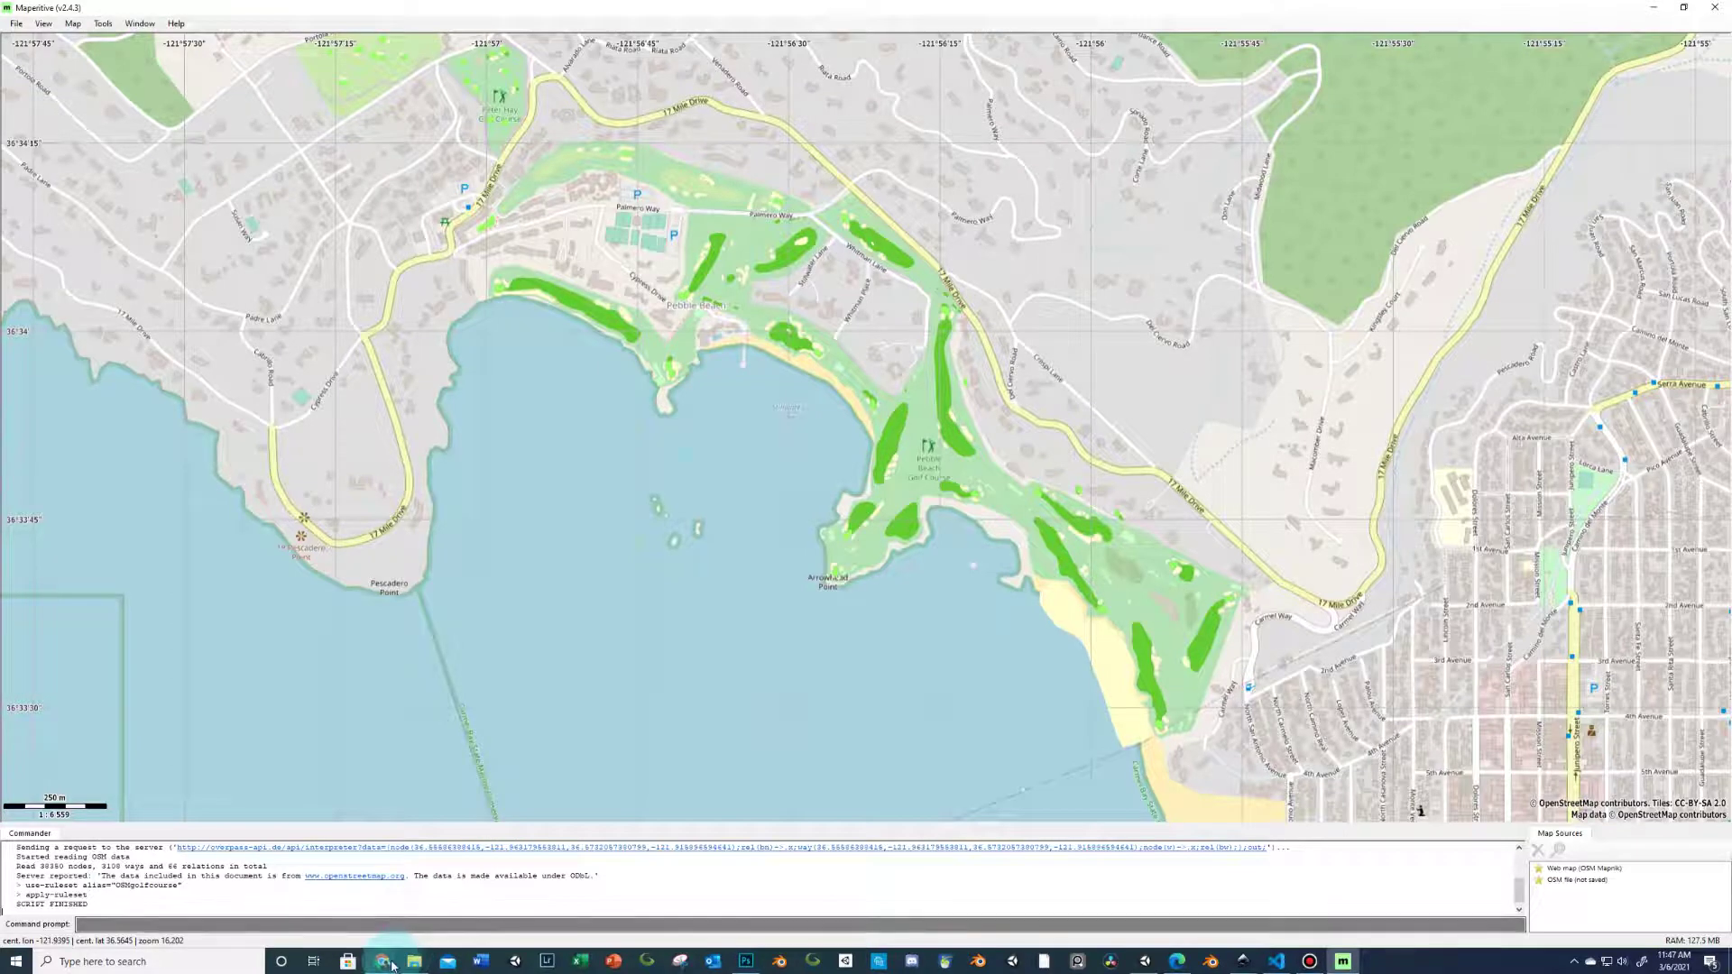
# - Zoom in on the dark green fairways and sand traps beside Stillwater Cove
pyautogui.scroll(3, 886, 390)
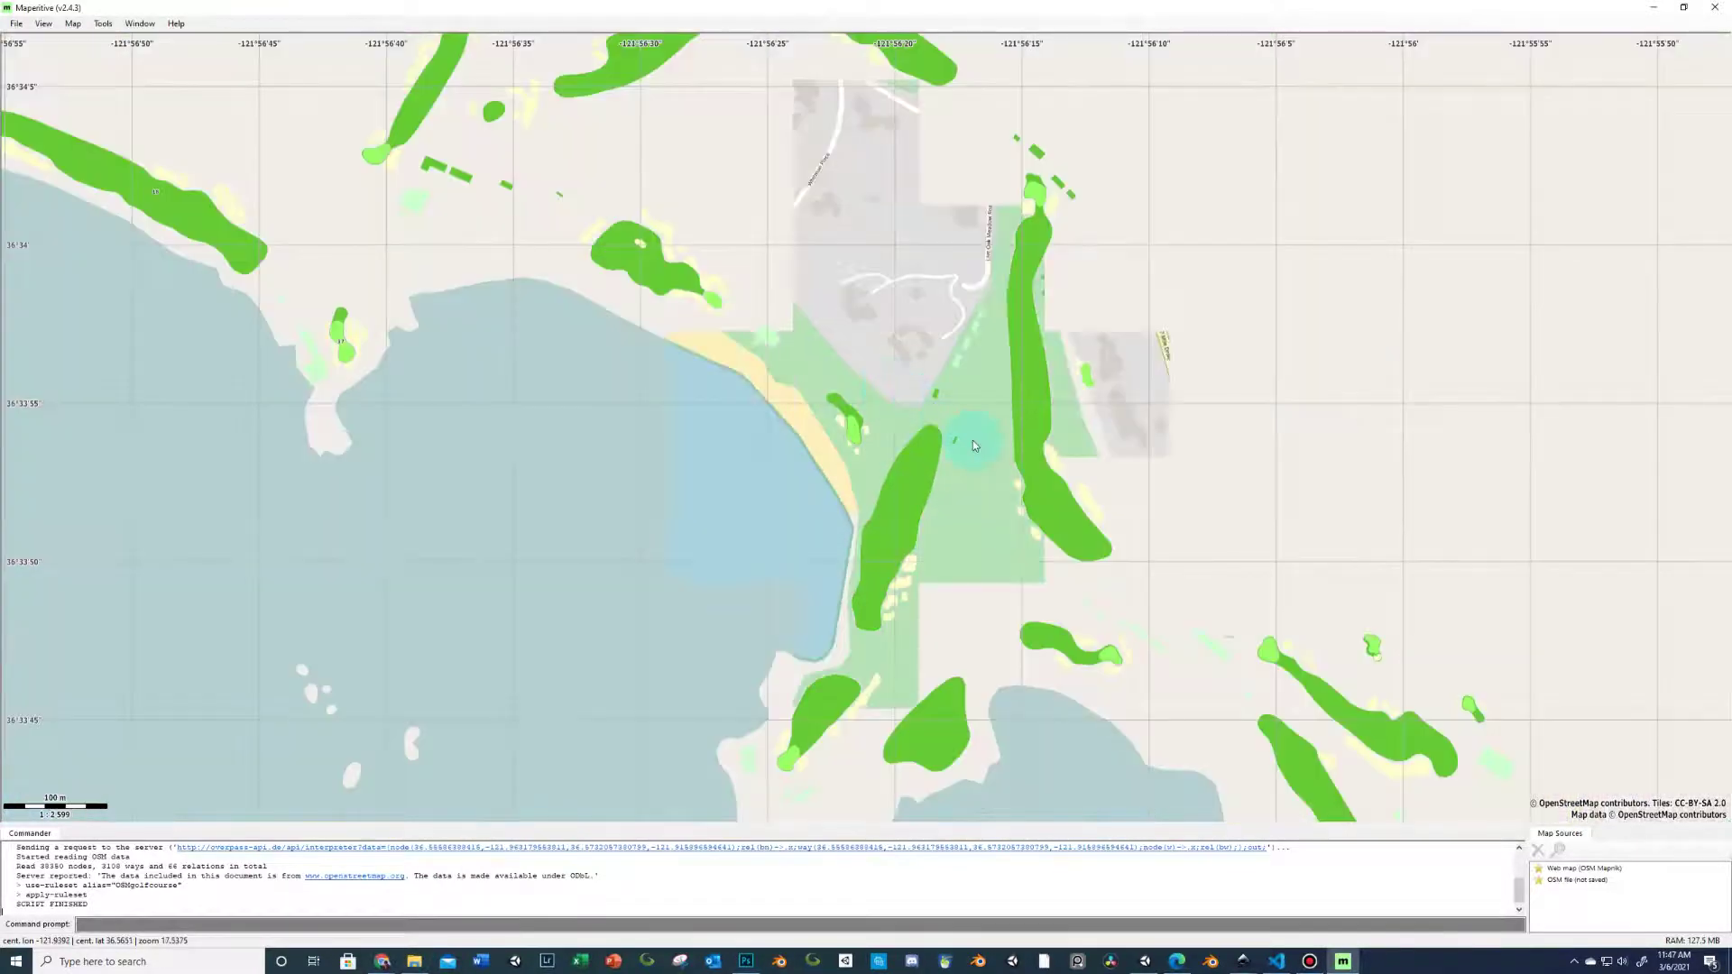
pyautogui.scroll(3, 987, 451)
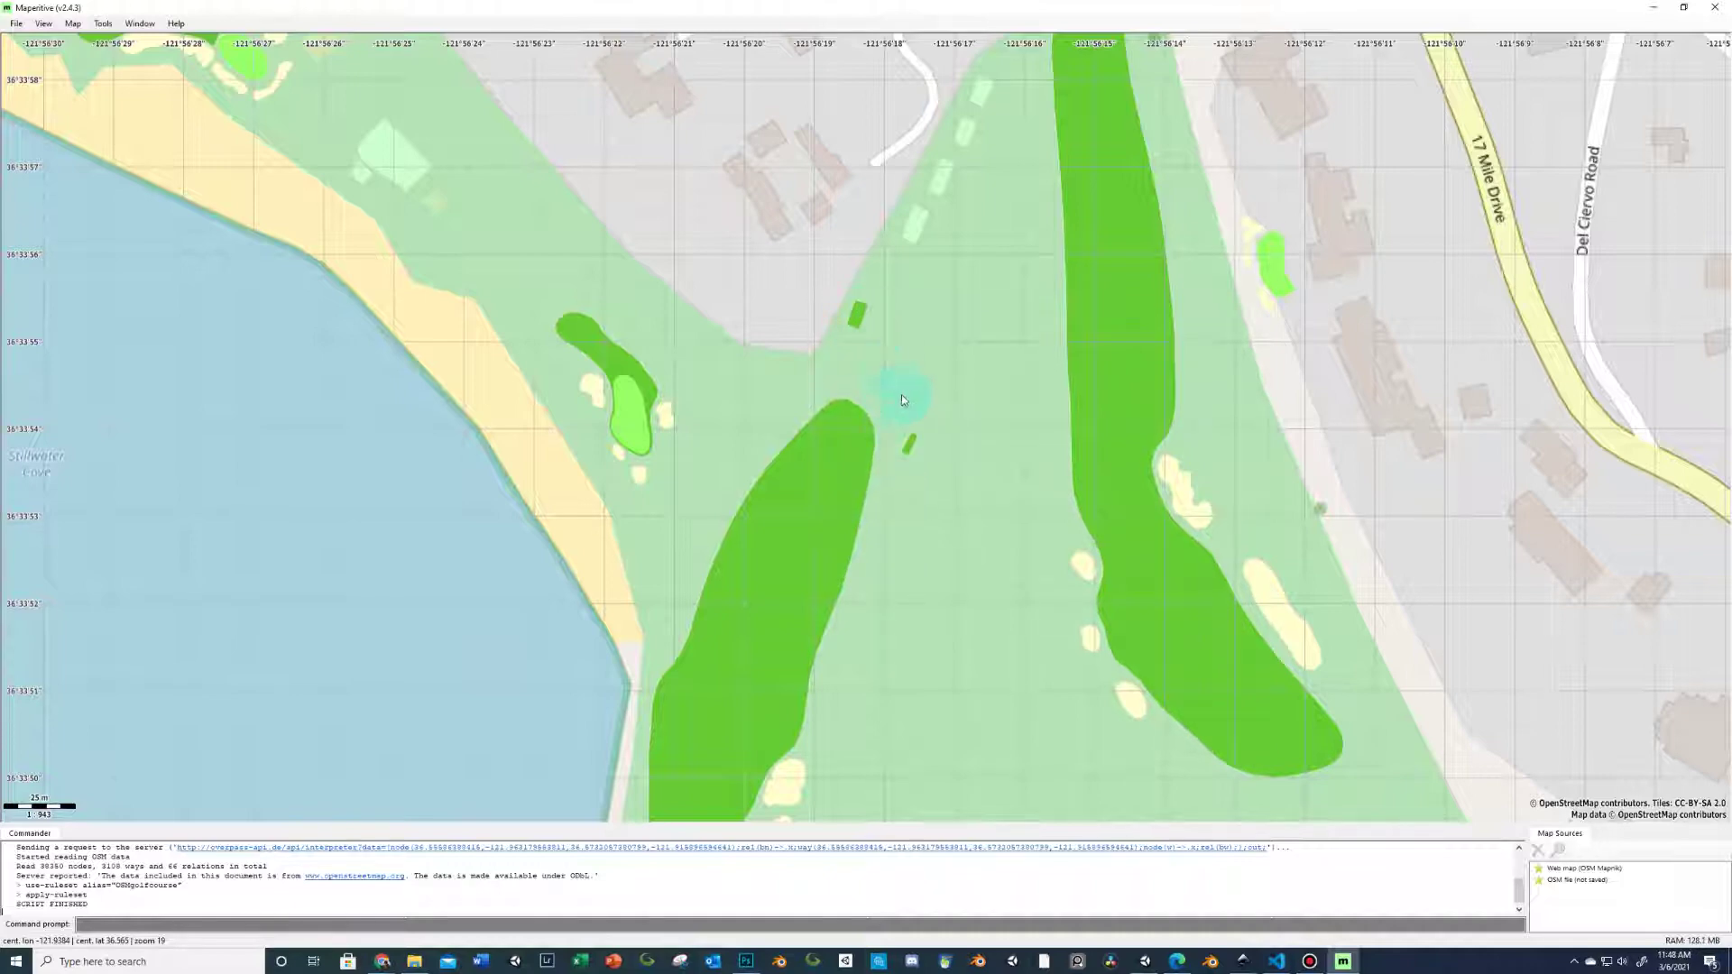
pyautogui.click(383, 961)
pyautogui.click(354, 928)
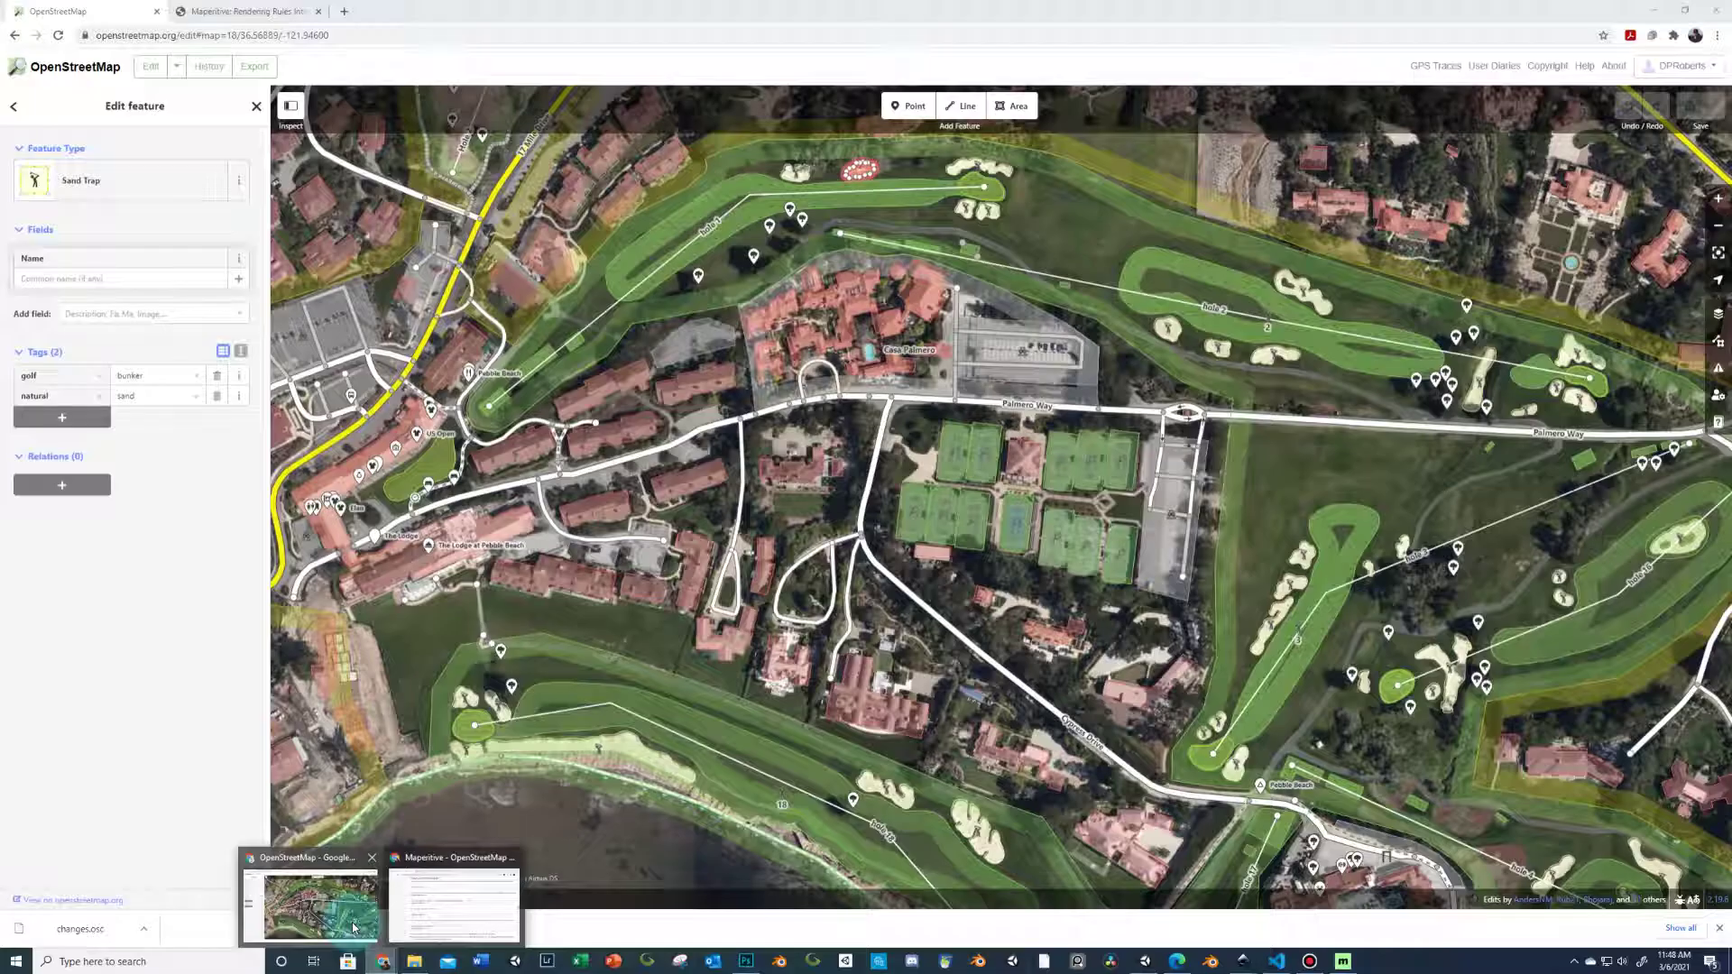
pyautogui.moveTo(1064, 677); pyautogui.dragTo(823, 642)
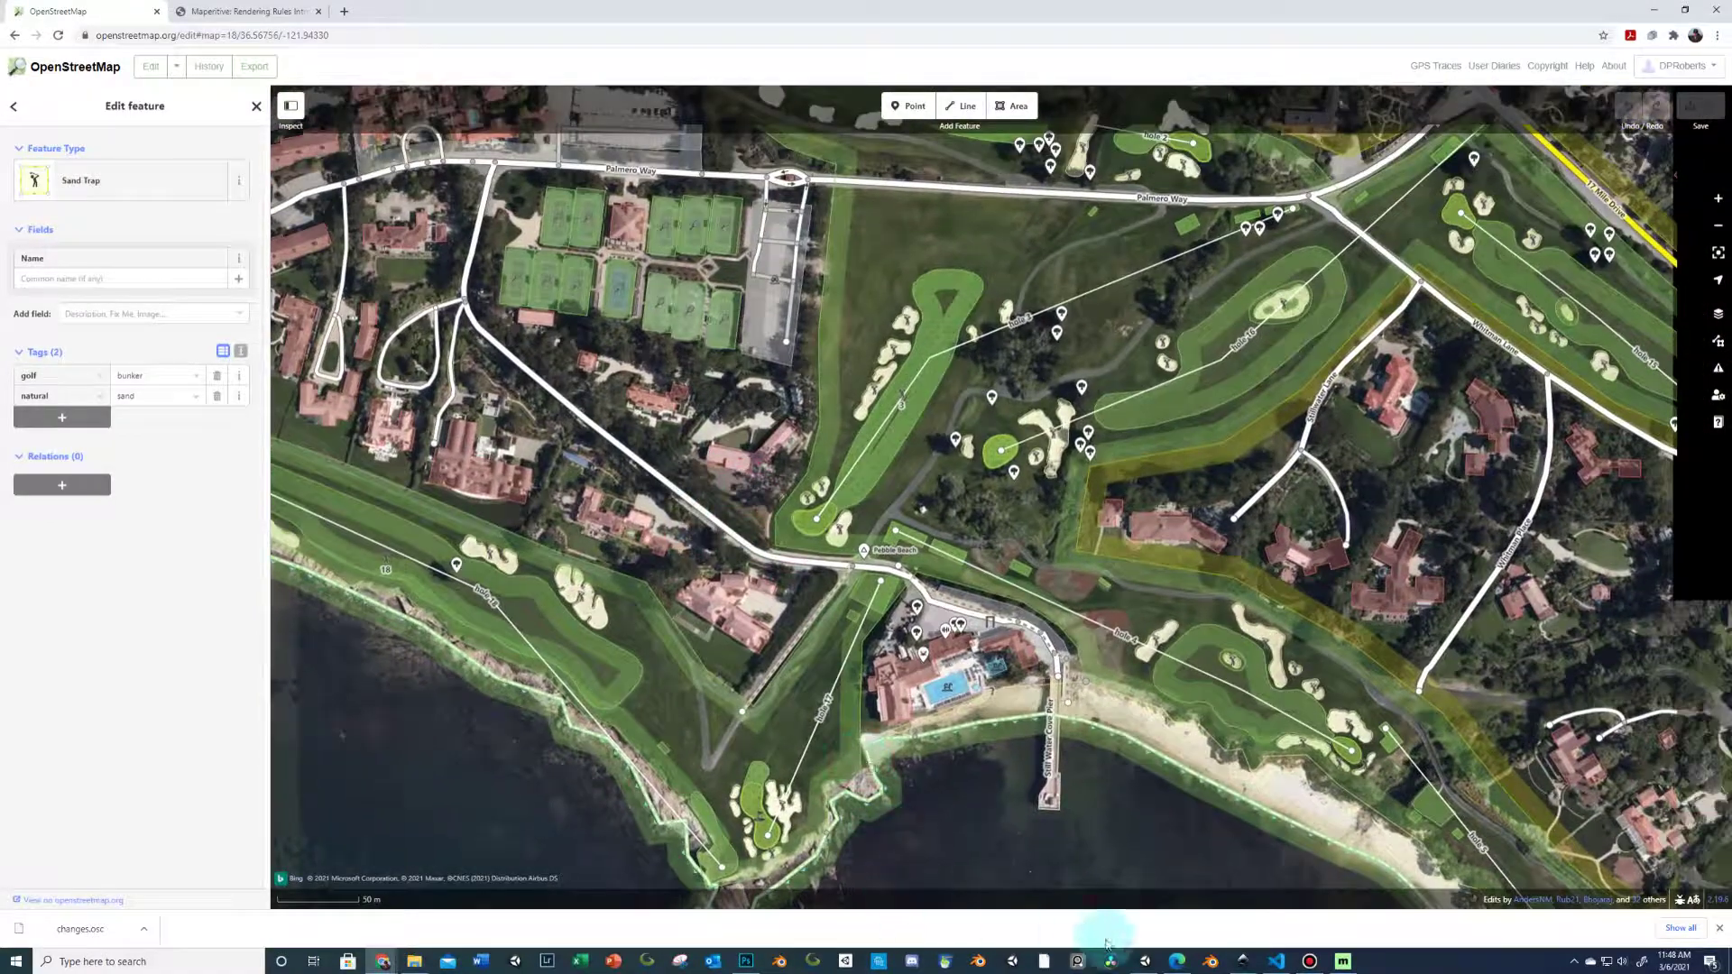
pyautogui.click(1343, 962)
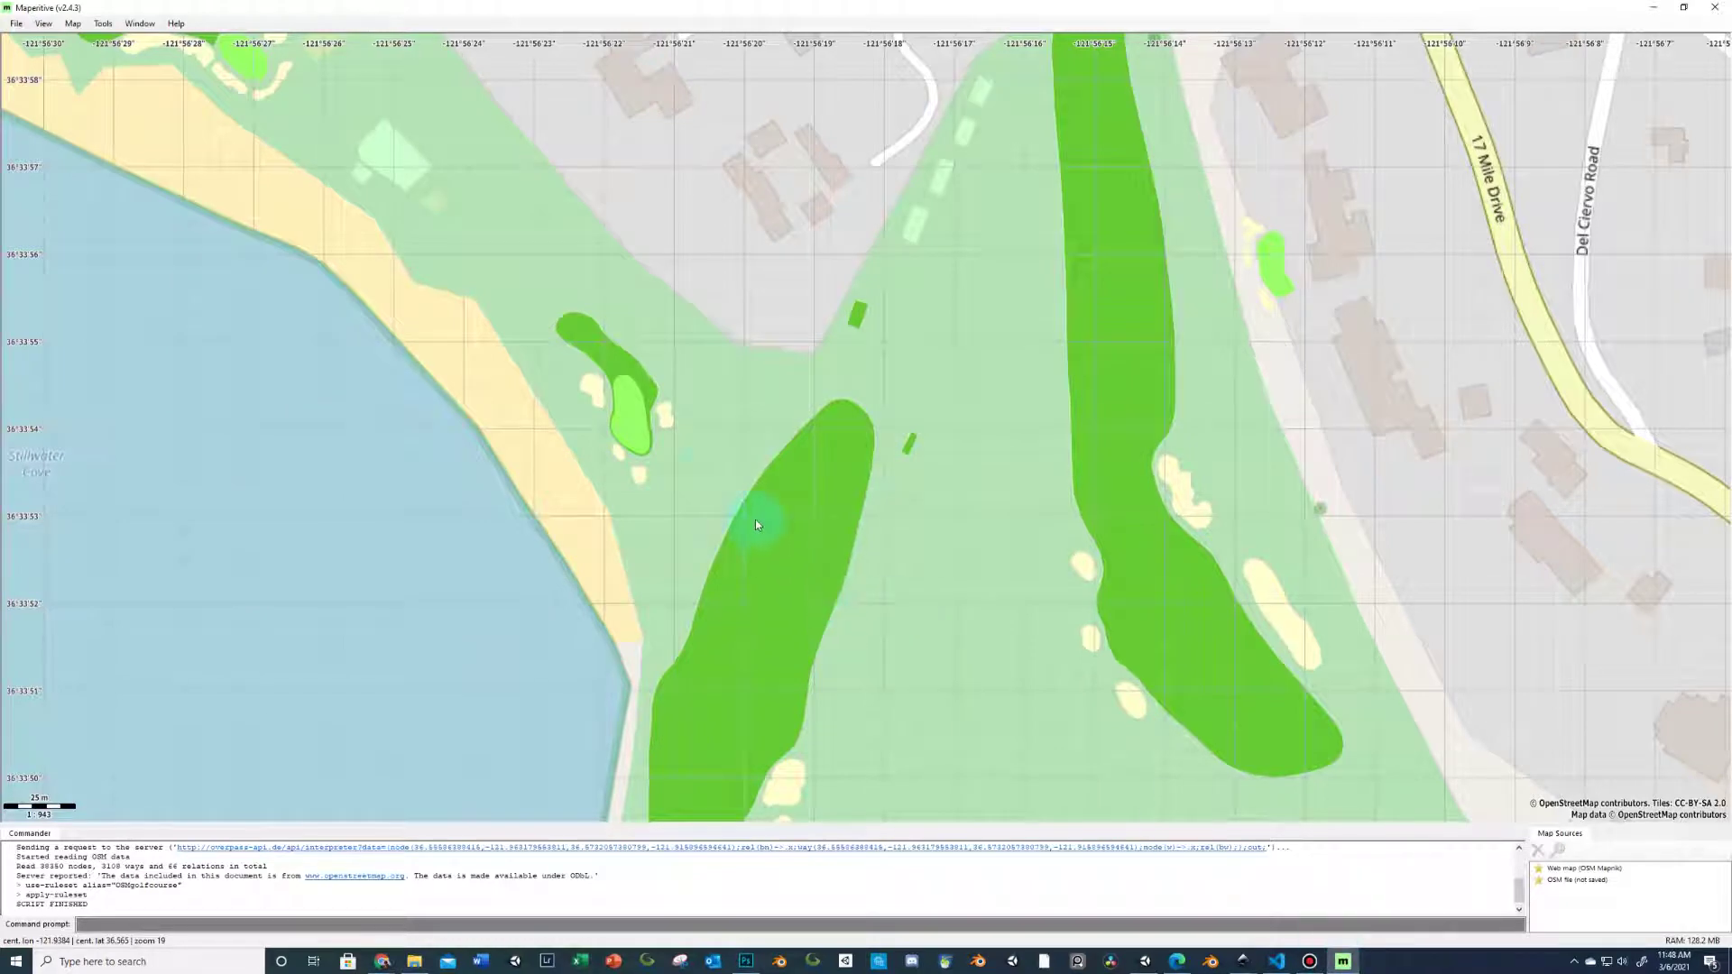
# - Zoom out to about 1:3264 to see the whole course around the bay
pyautogui.scroll(-5, 774, 501)
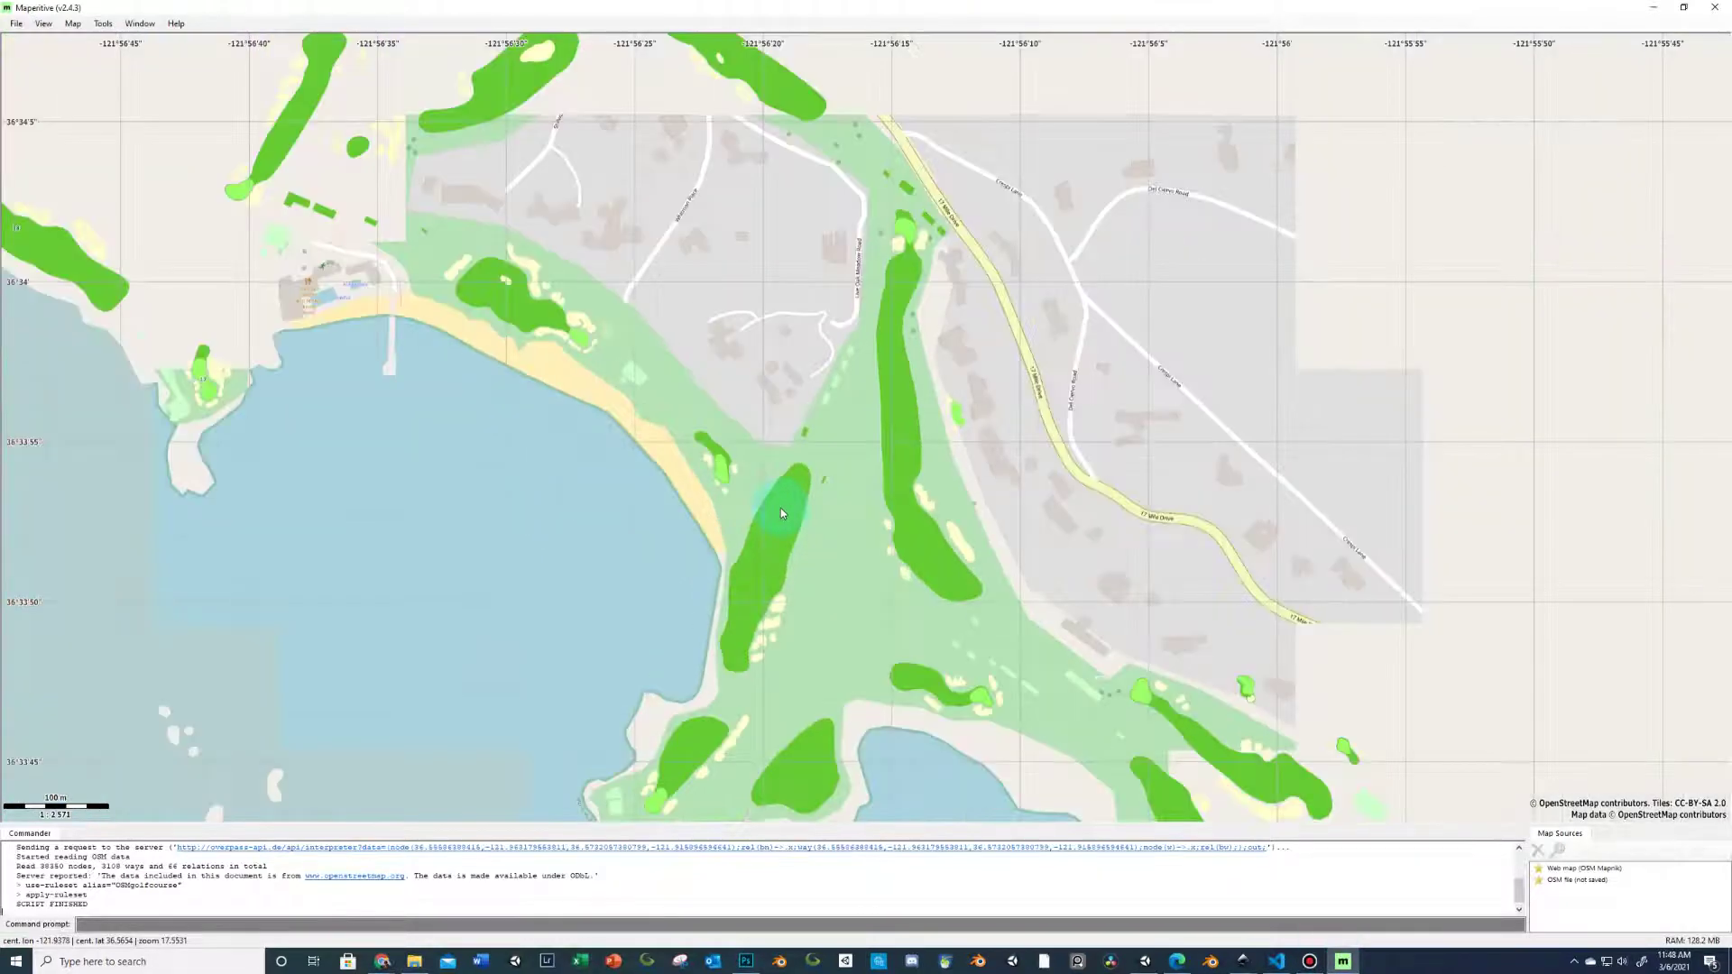
pyautogui.scroll(-1, 781, 511)
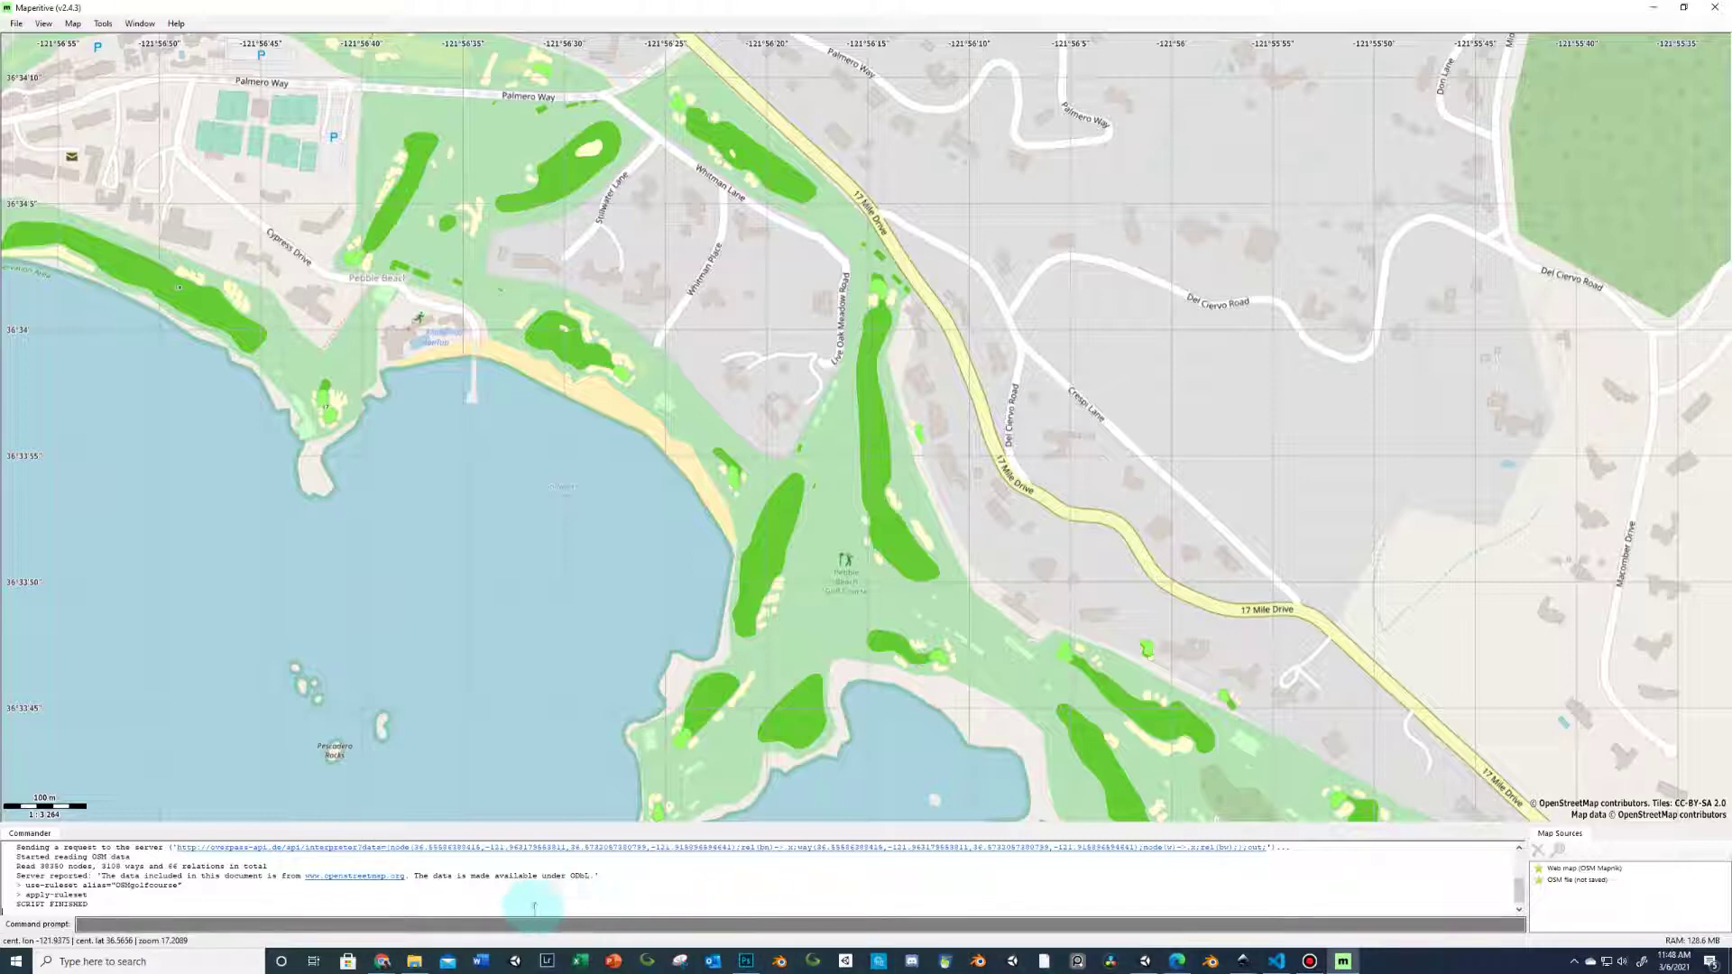
# - In the iD editor, retag the fairway-tagged area near the clubhouse as a Tee Box
pyautogui.moveTo(382, 961)
pyautogui.click(358, 899)
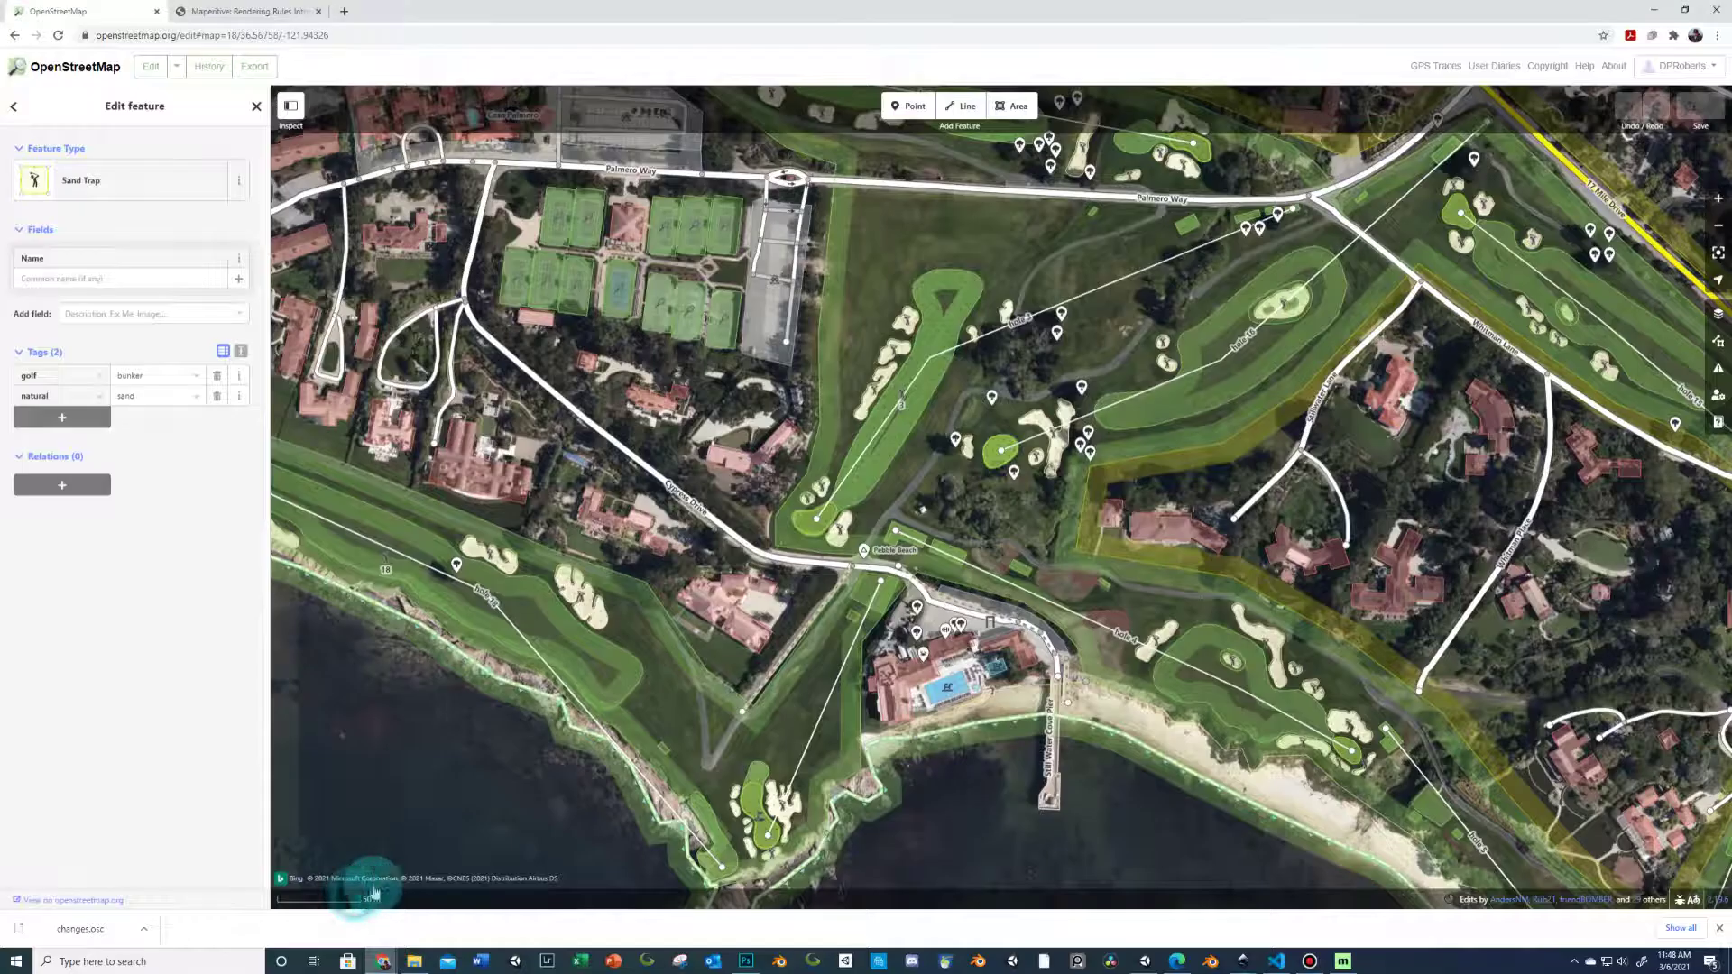
pyautogui.moveTo(1329, 713); pyautogui.dragTo(770, 399)
pyautogui.moveTo(1114, 754); pyautogui.dragTo(993, 414)
pyautogui.moveTo(1044, 262); pyautogui.dragTo(825, 582)
pyautogui.scroll(1, 825, 581)
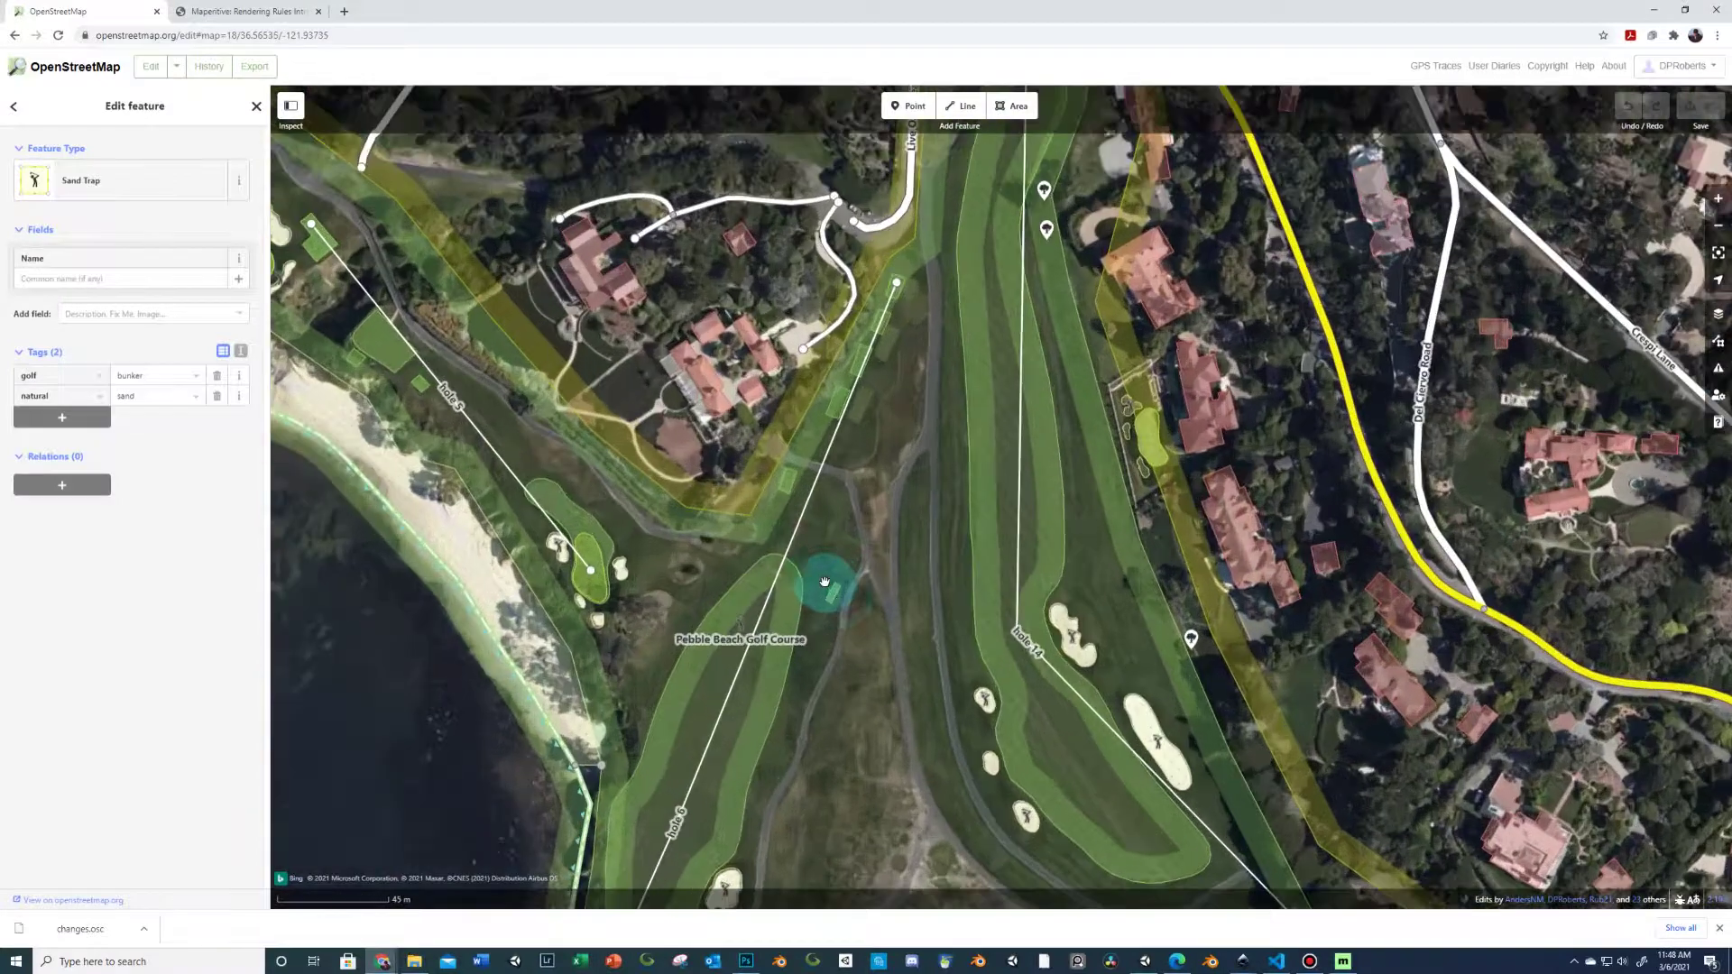
pyautogui.click(835, 598)
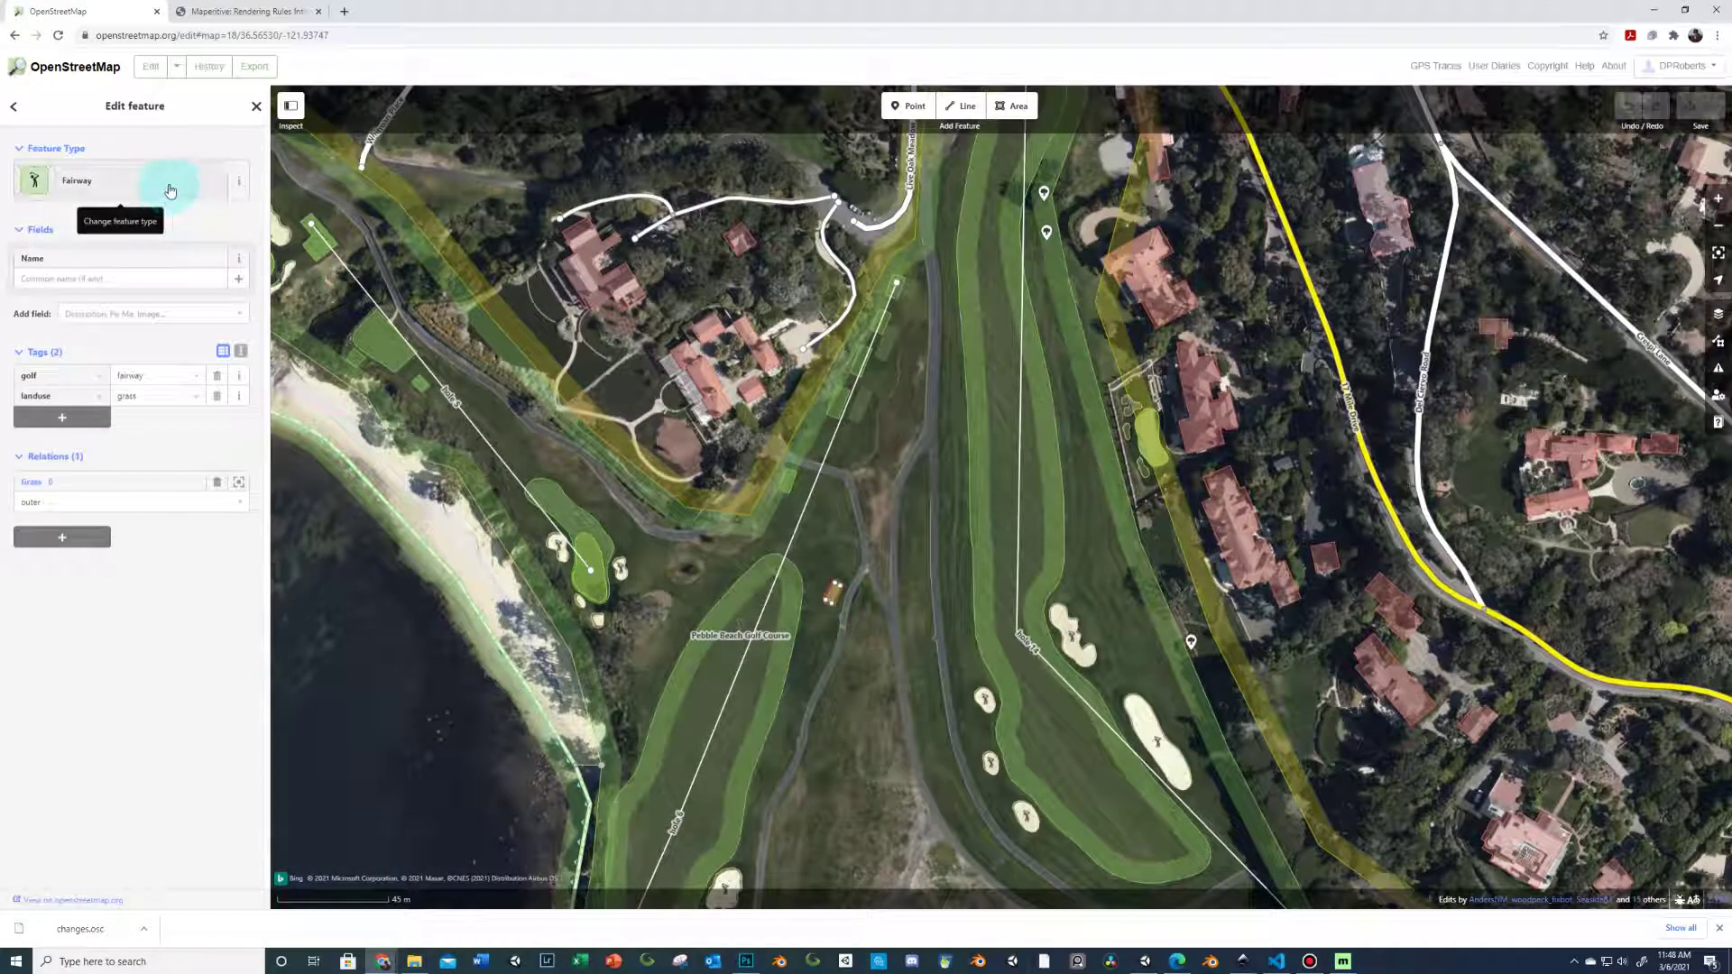
pyautogui.click(123, 191)
pyautogui.click(121, 199)
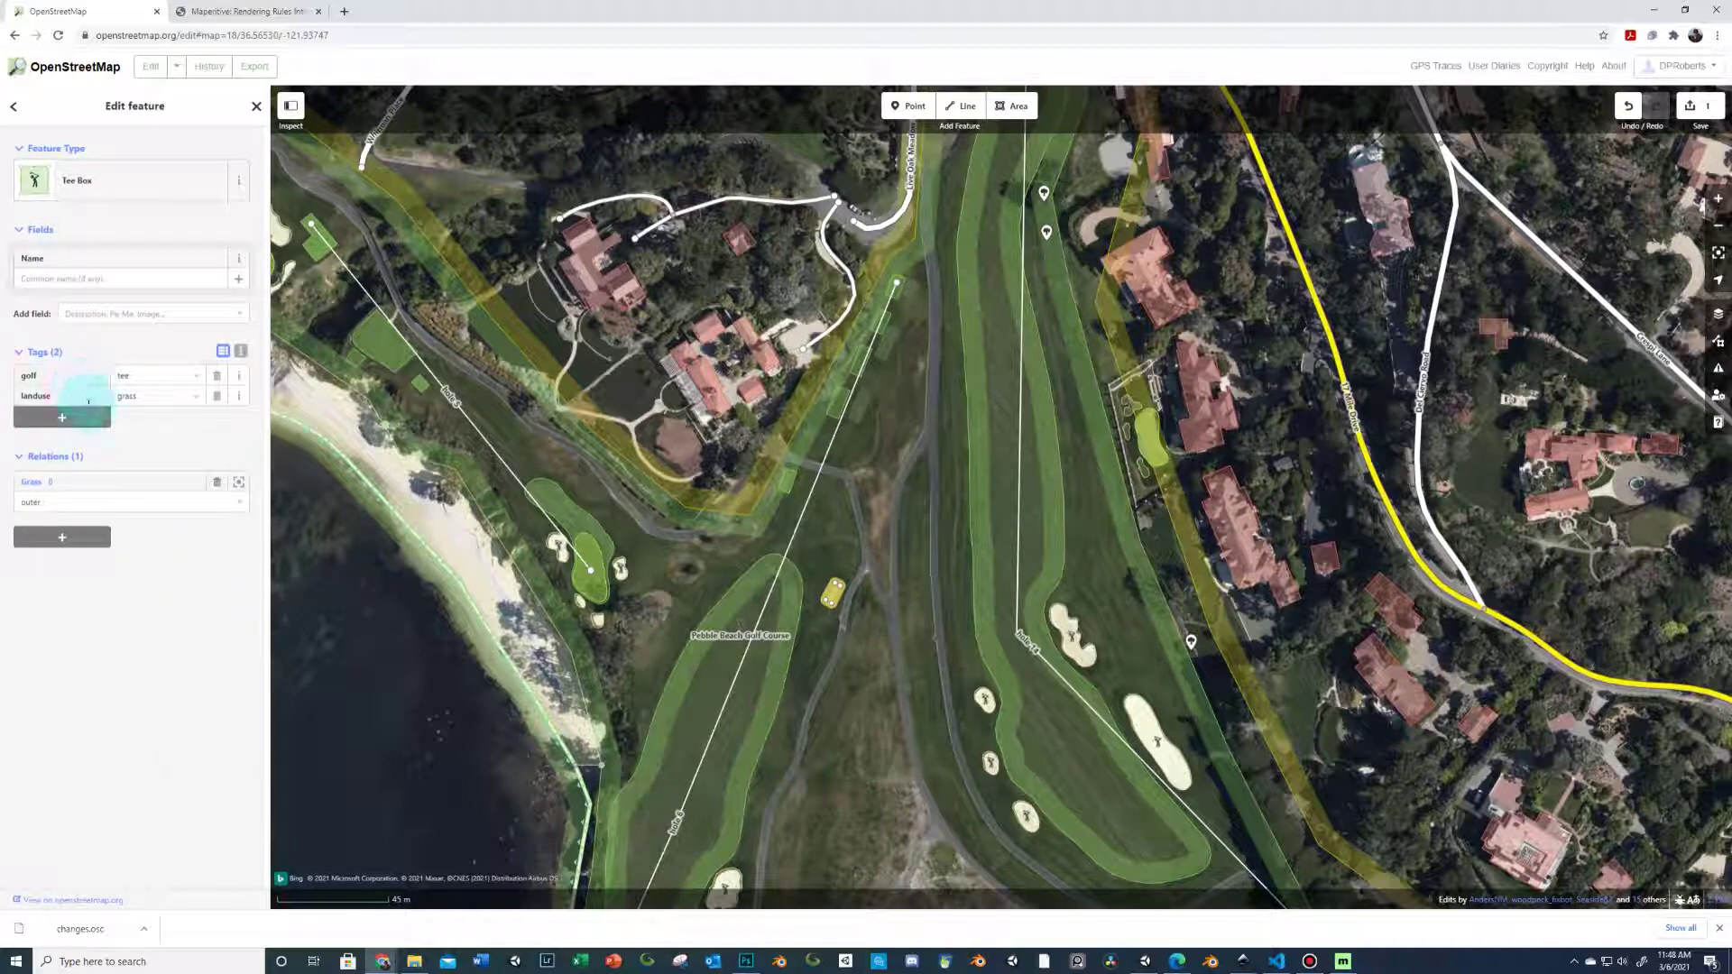
# - Retag the small fairway patch beside the path as a Tee Box, then return to Maperitive
pyautogui.click(787, 561)
pyautogui.scroll(1, 791, 566)
pyautogui.scroll(1, 791, 566)
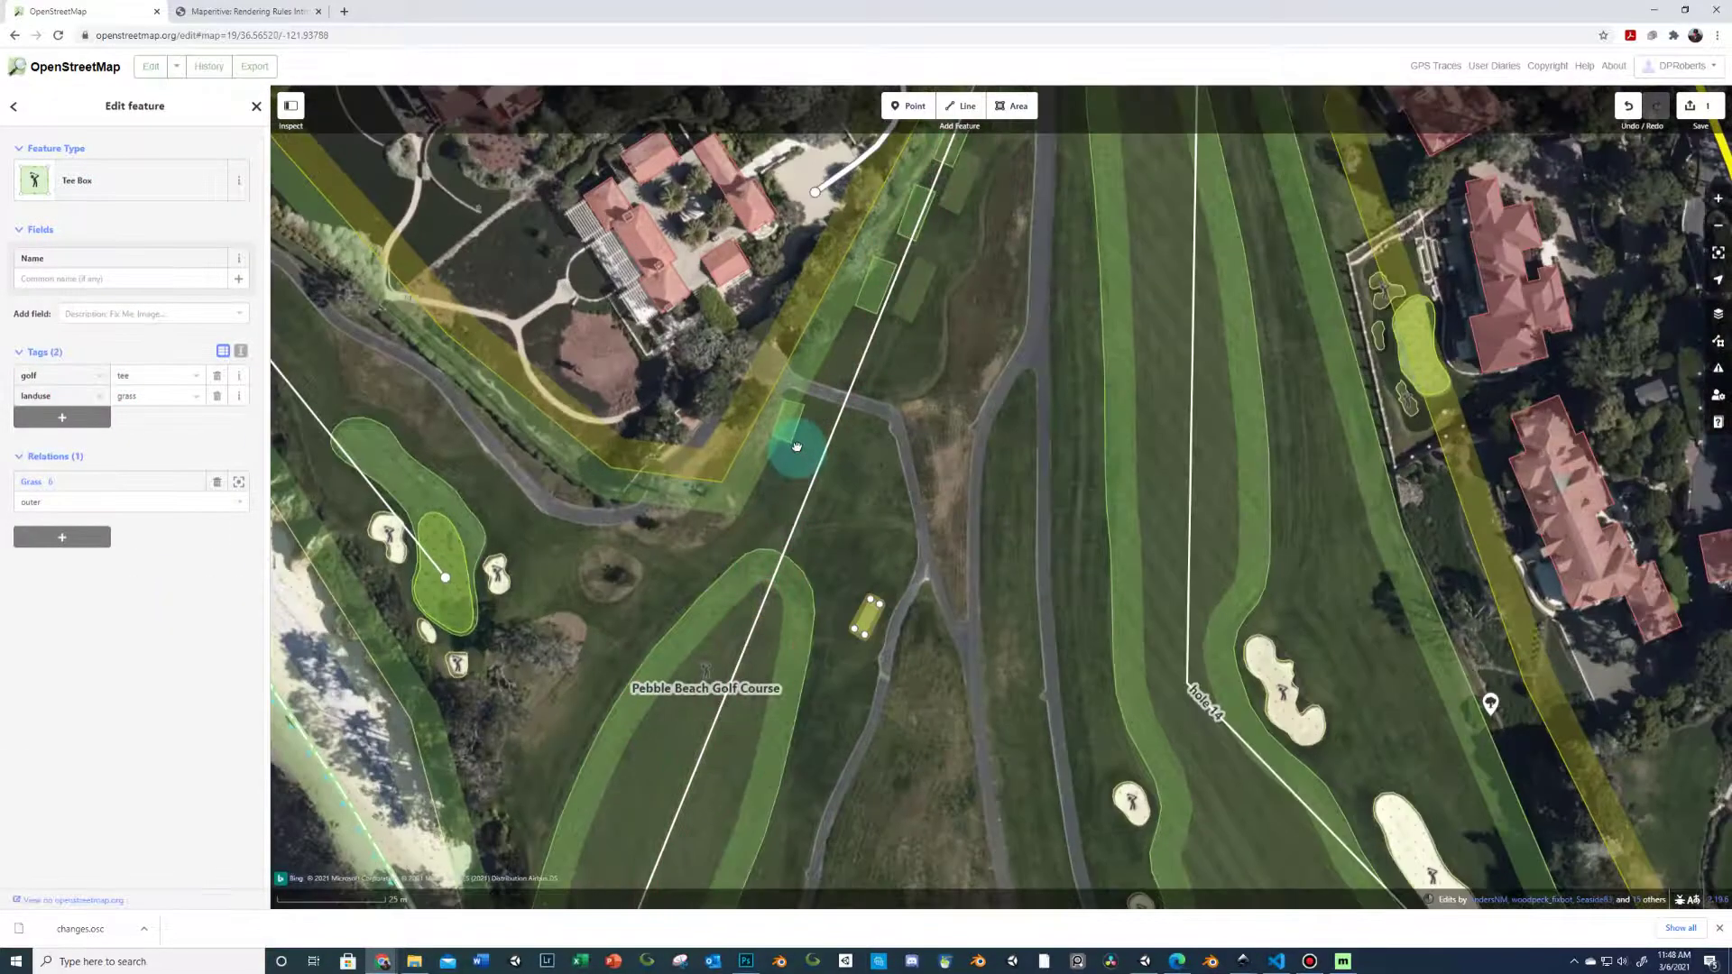
pyautogui.click(794, 439)
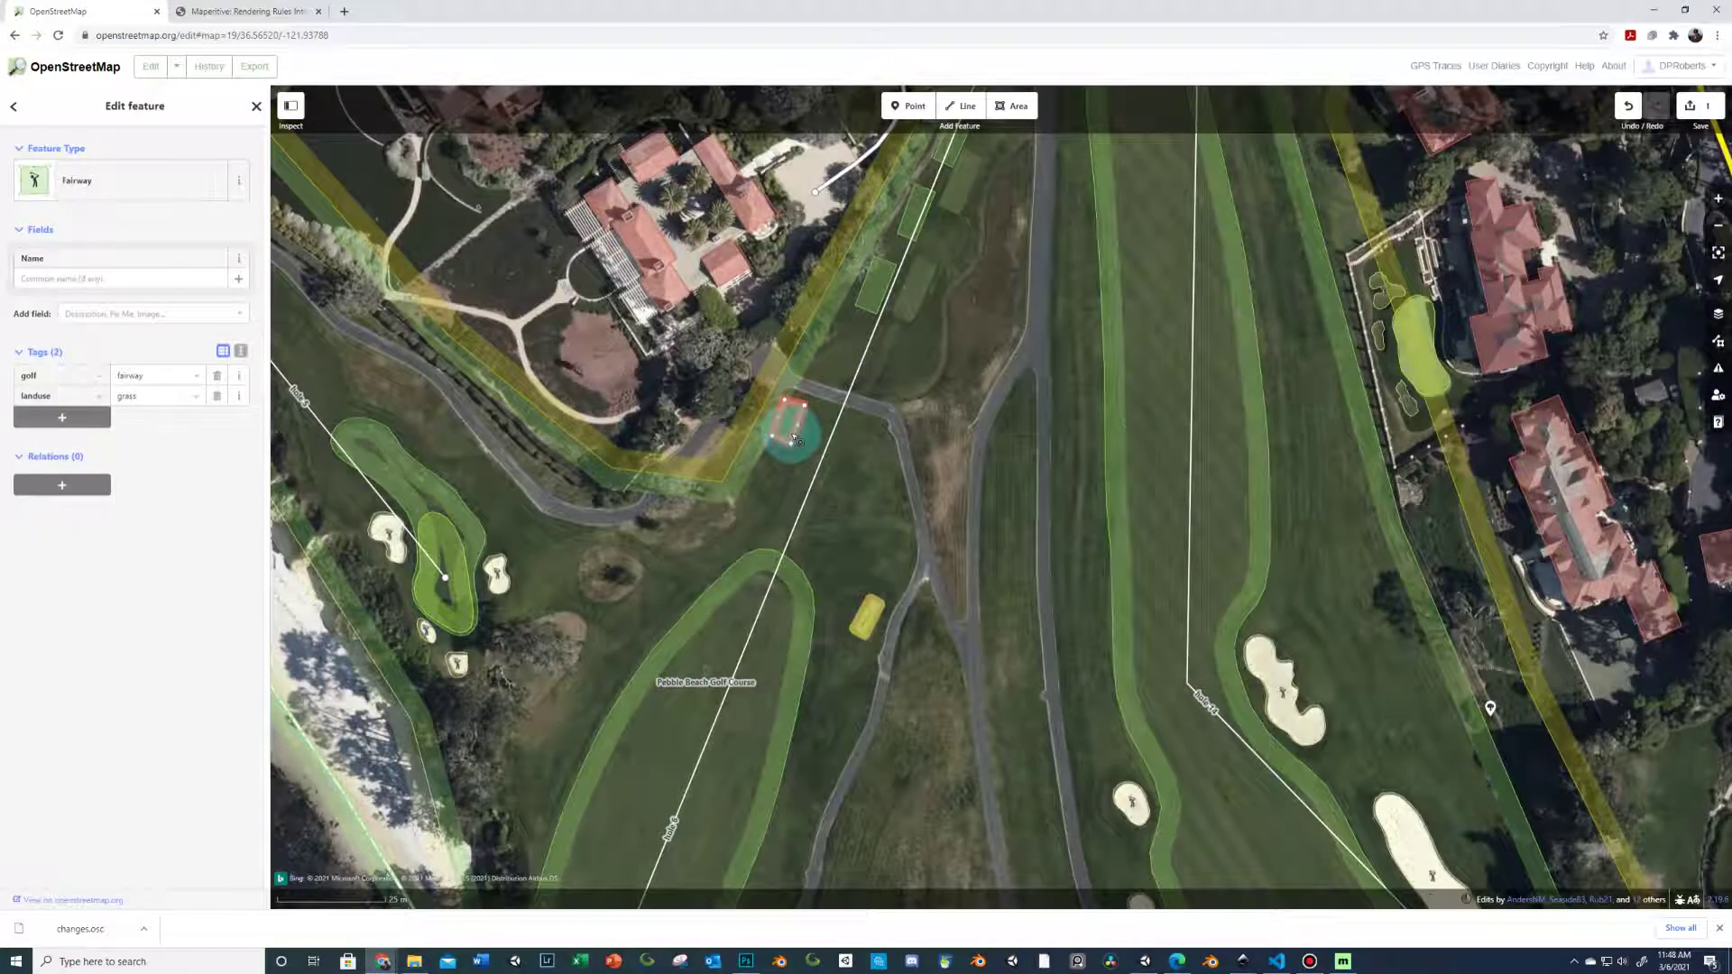
pyautogui.click(142, 191)
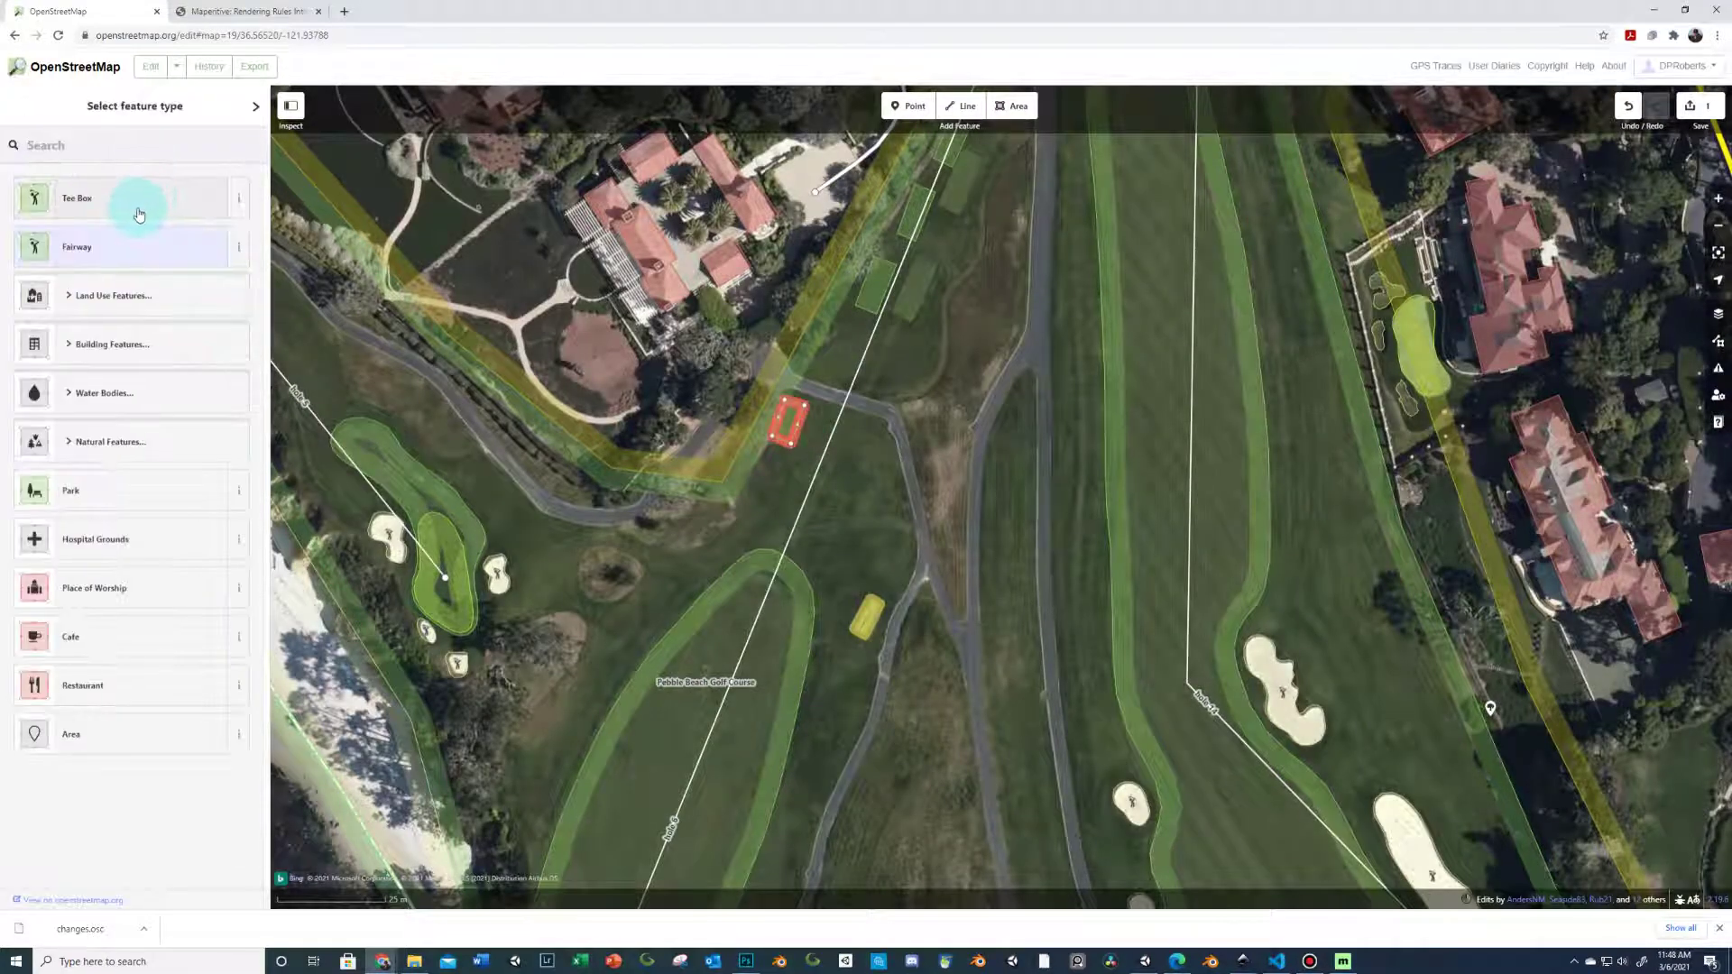
pyautogui.click(139, 213)
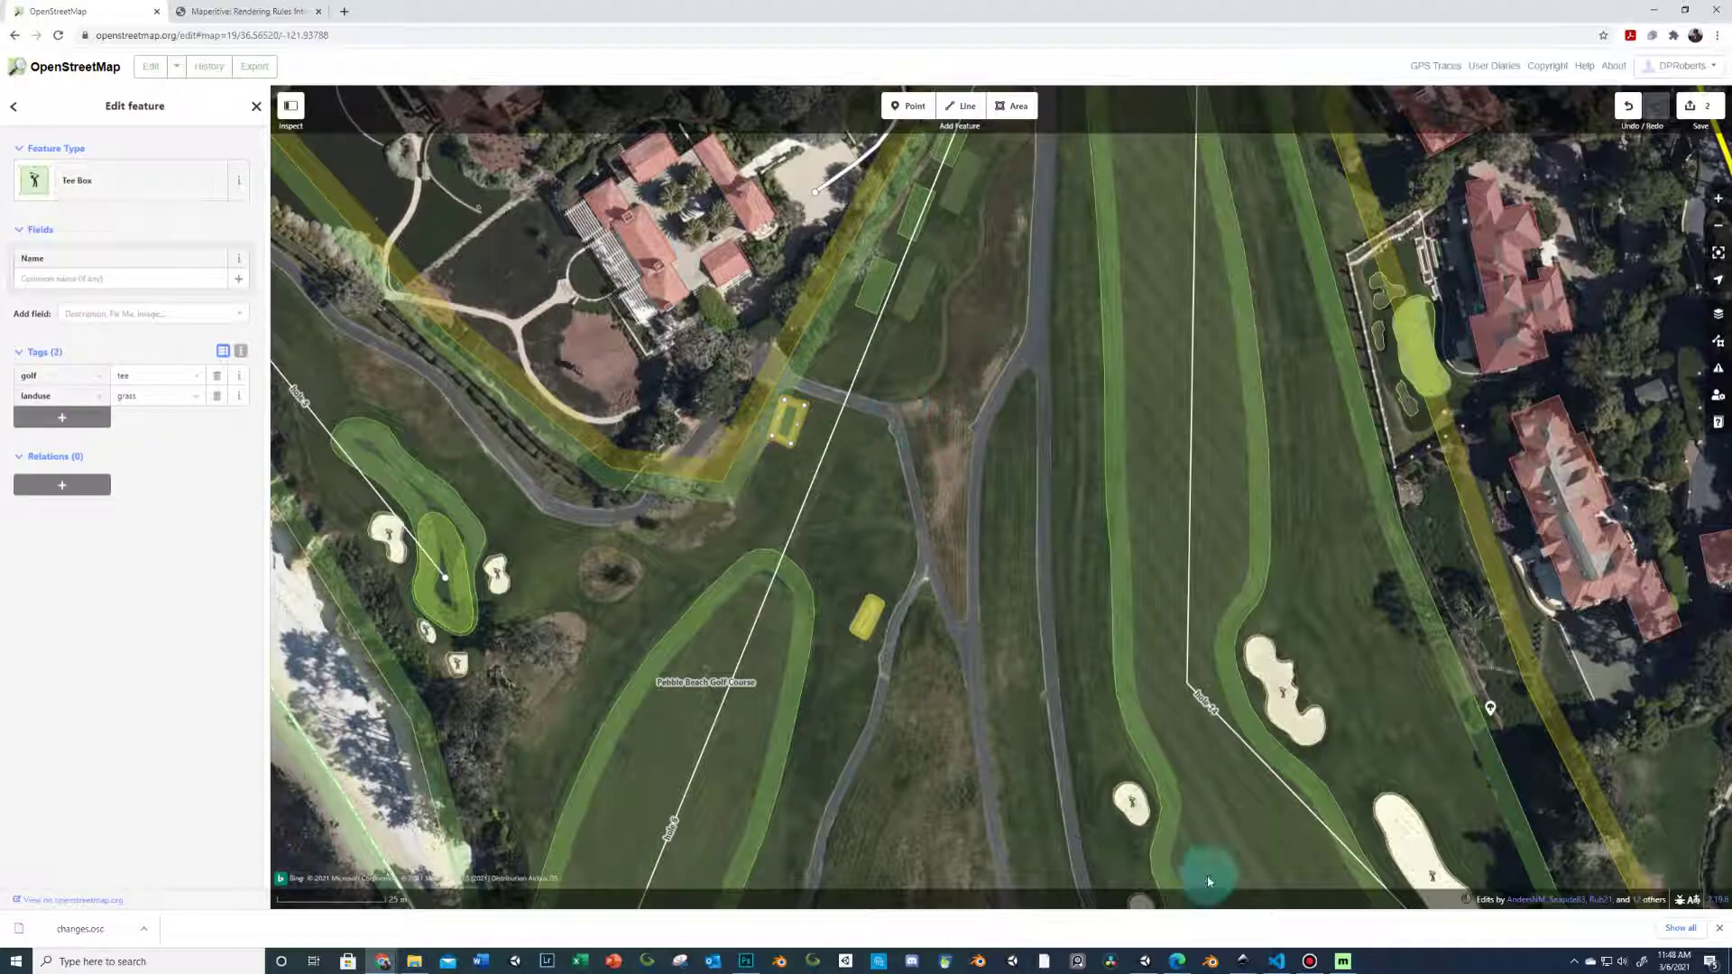
pyautogui.click(1343, 962)
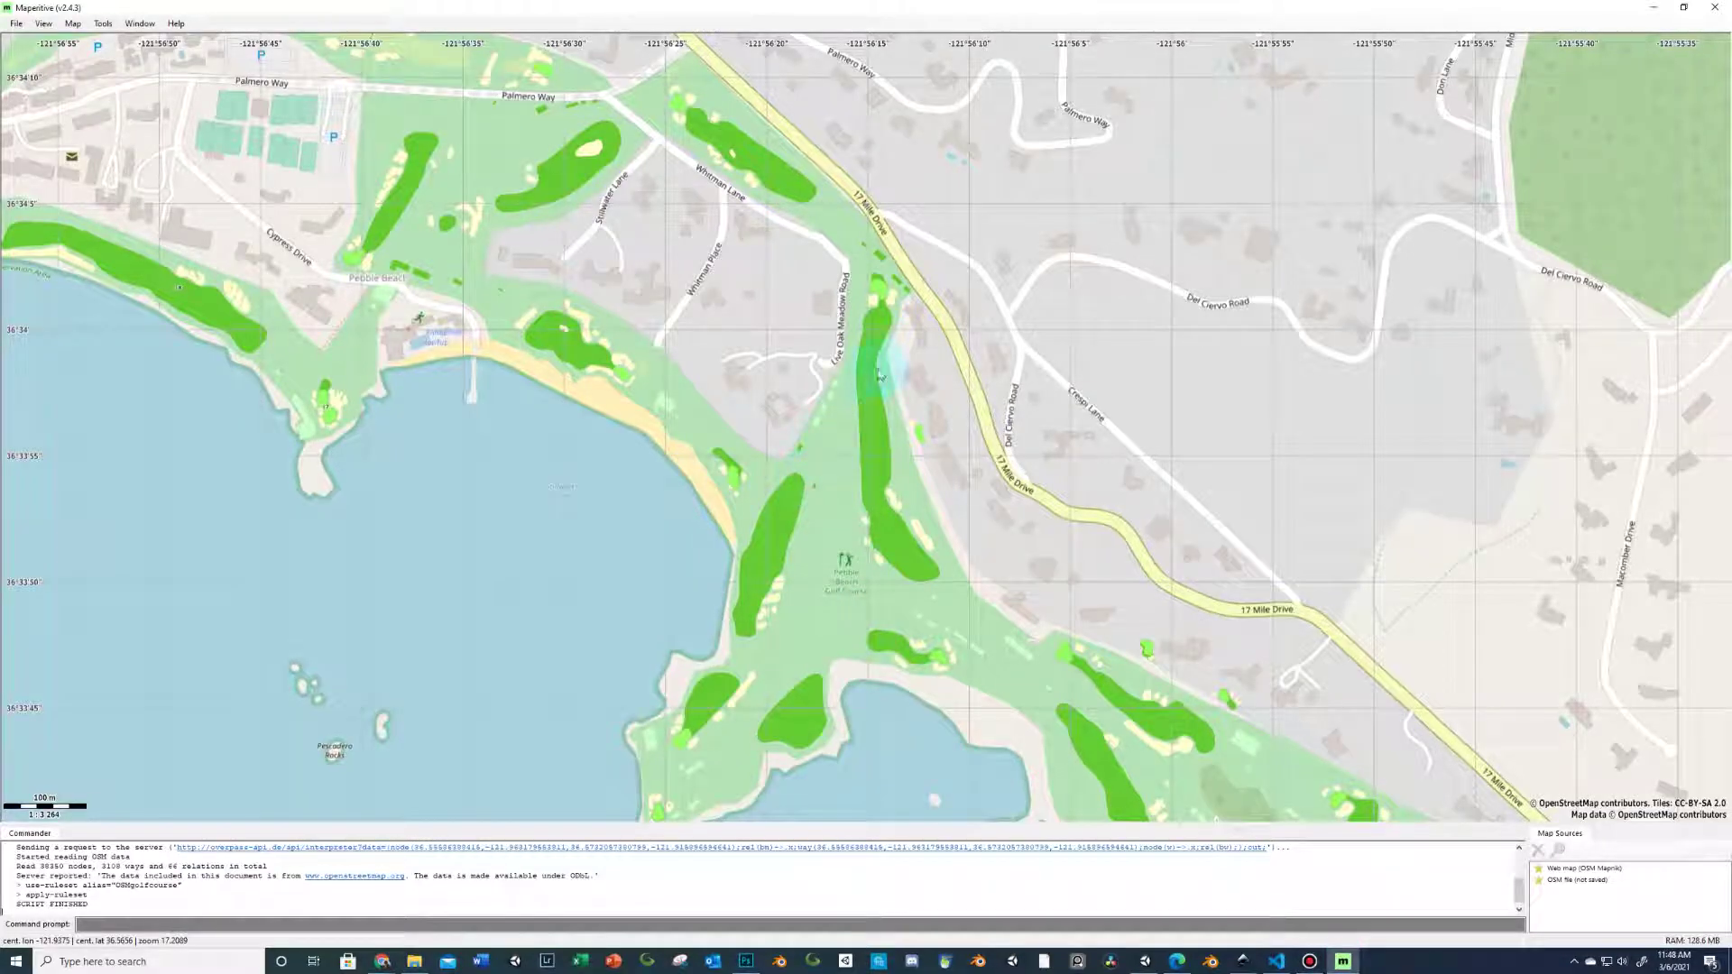
# - Zoom the OSMgolfcourse render in on the hole beside 17 Mile Drive, showing fairway, green and bunkers
pyautogui.scroll(3, 896, 282)
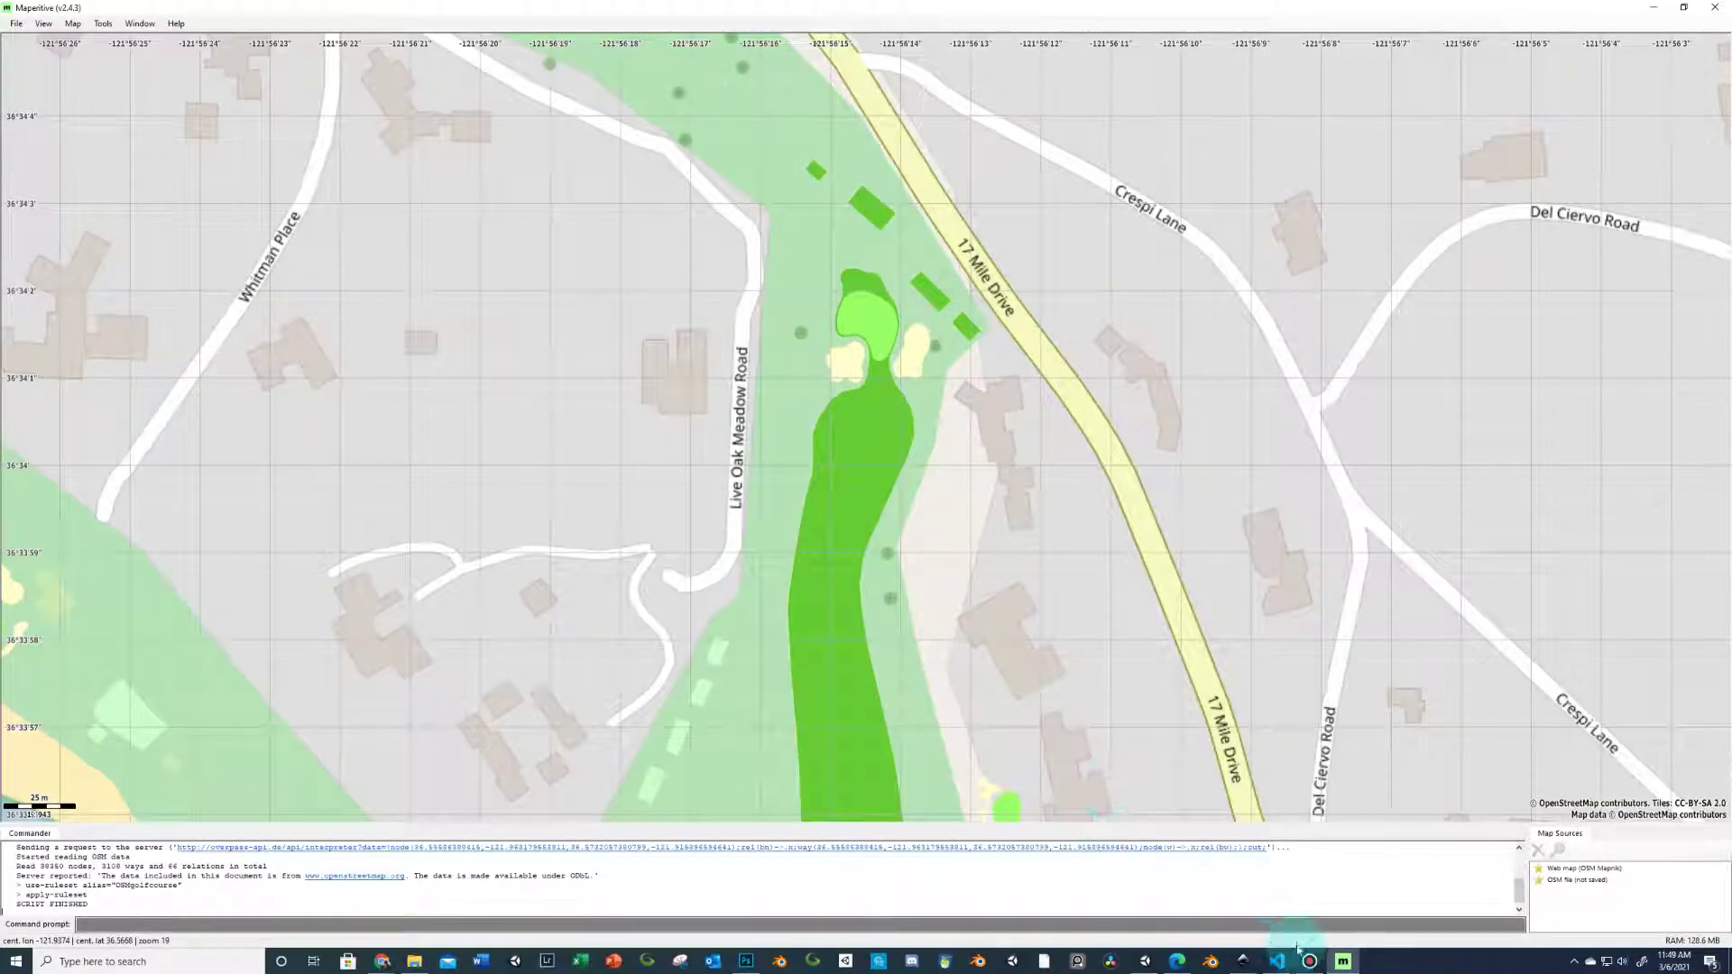
pyautogui.moveTo(1161, 958)
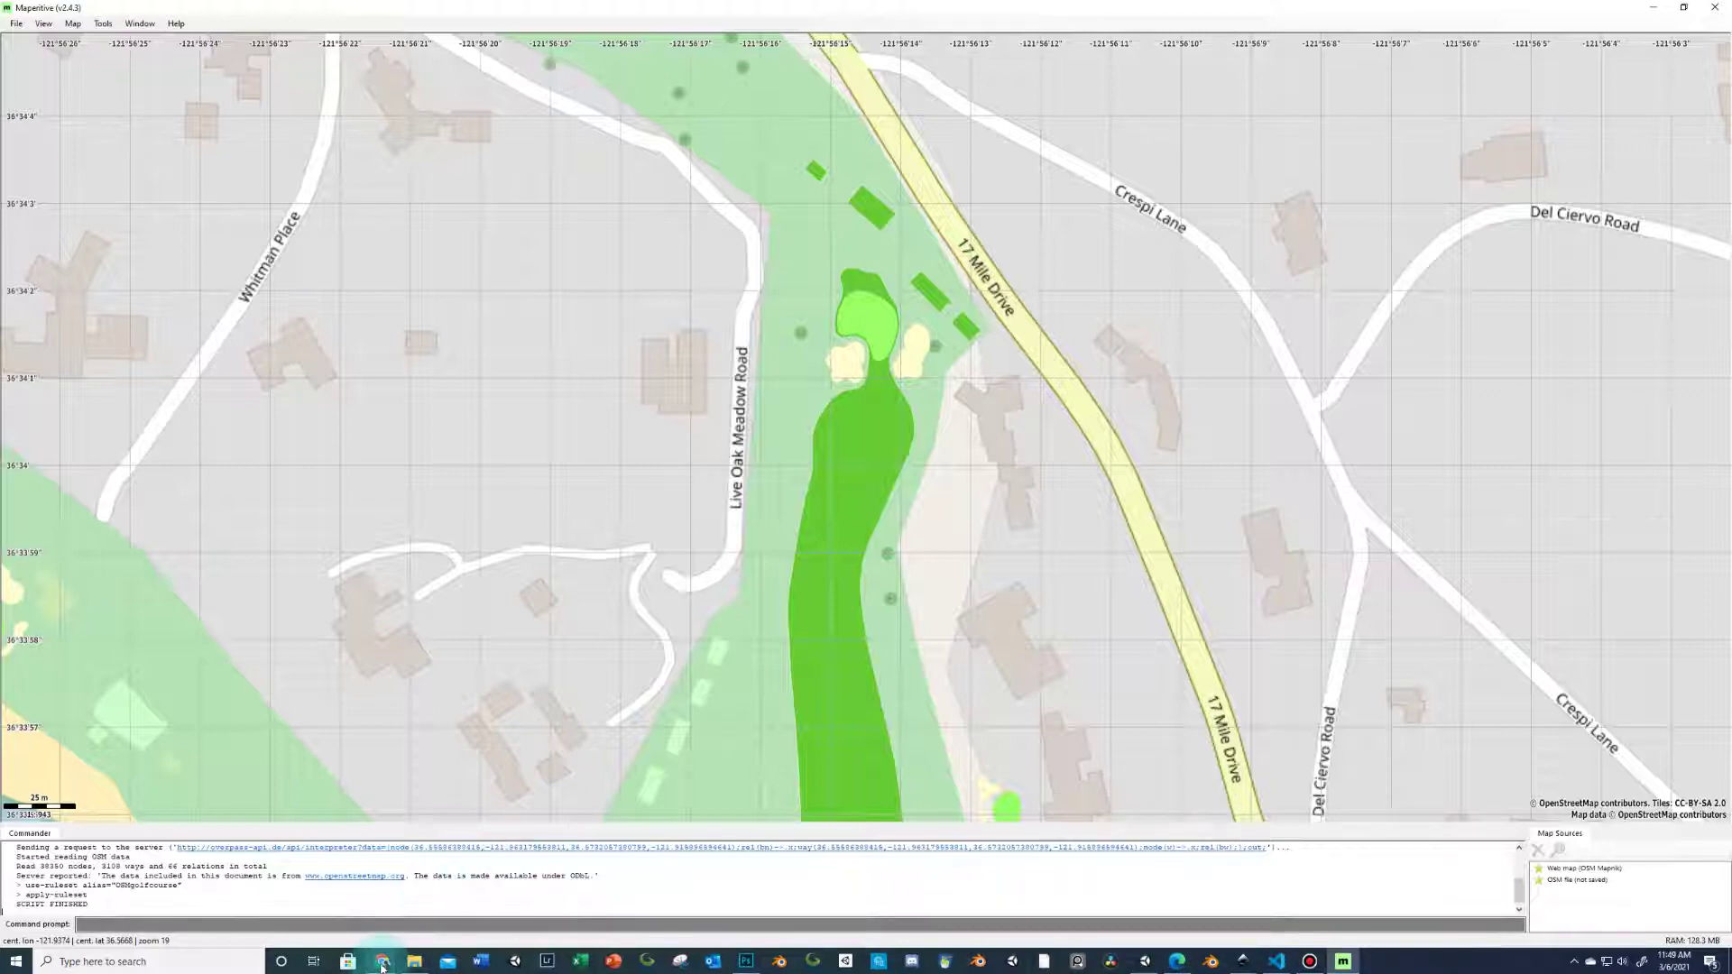
# - In the iD editor, retag the first two small rectangles north of the green as Tee Boxes
pyautogui.moveTo(382, 959)
pyautogui.click(360, 907)
pyautogui.moveTo(1032, 294); pyautogui.dragTo(804, 769)
pyautogui.moveTo(991, 442); pyautogui.dragTo(919, 537)
pyautogui.moveTo(1091, 287); pyautogui.dragTo(994, 640)
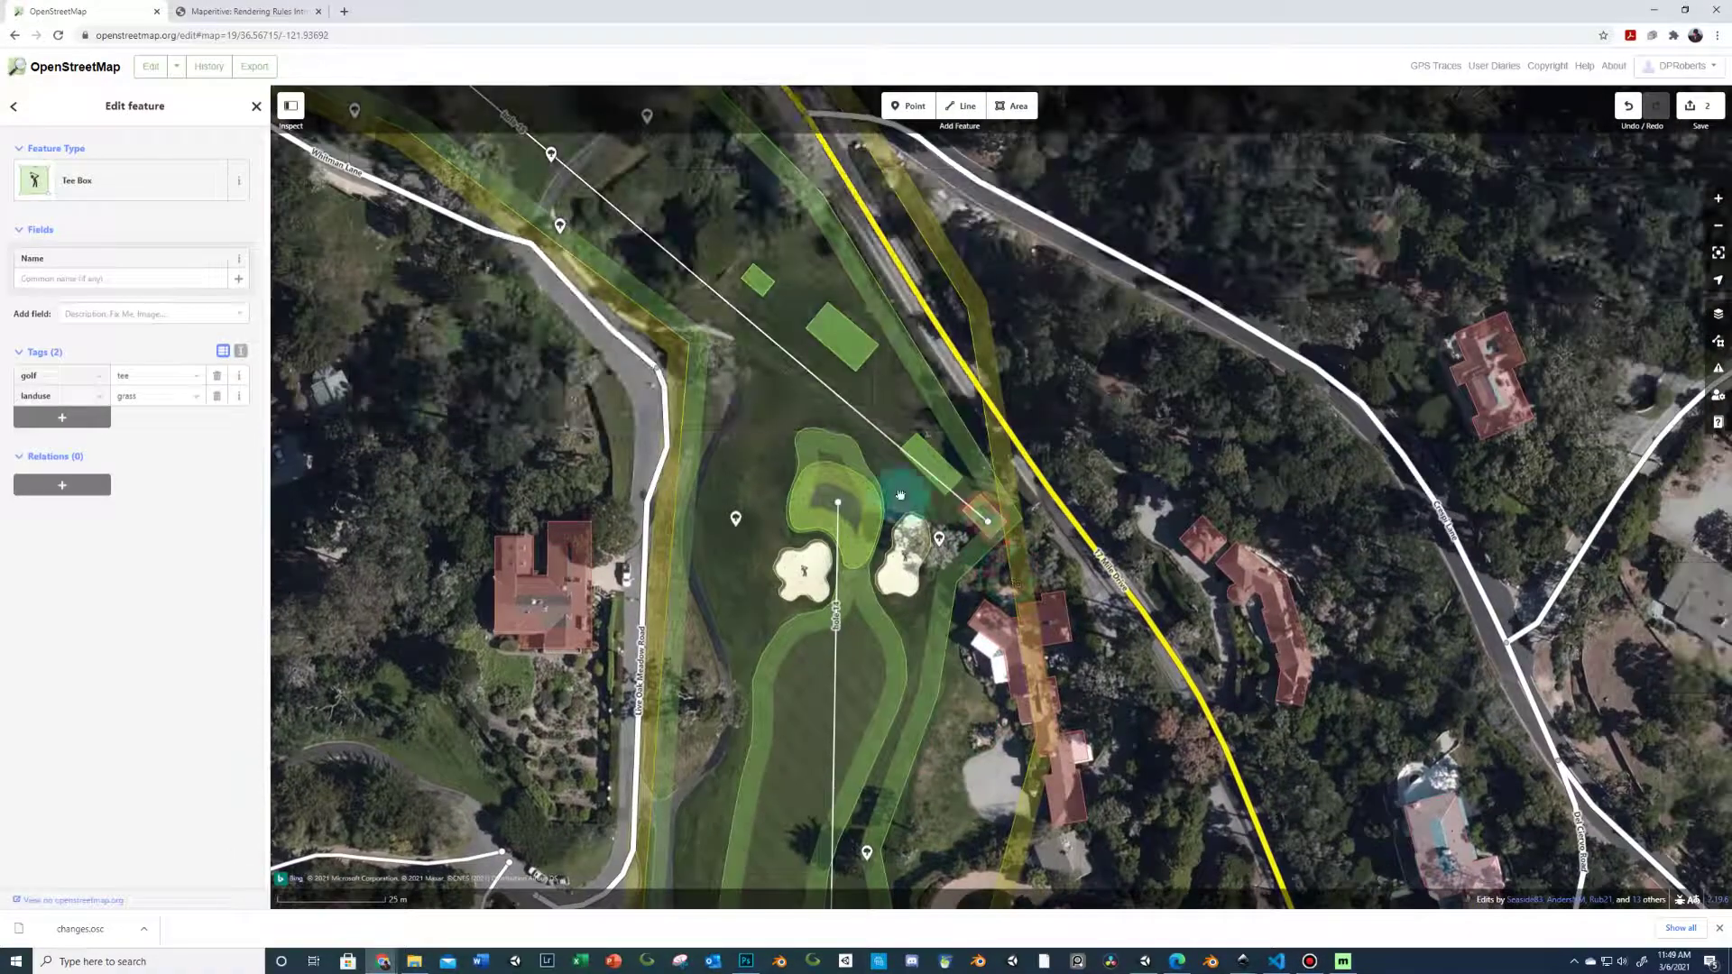
pyautogui.click(773, 291)
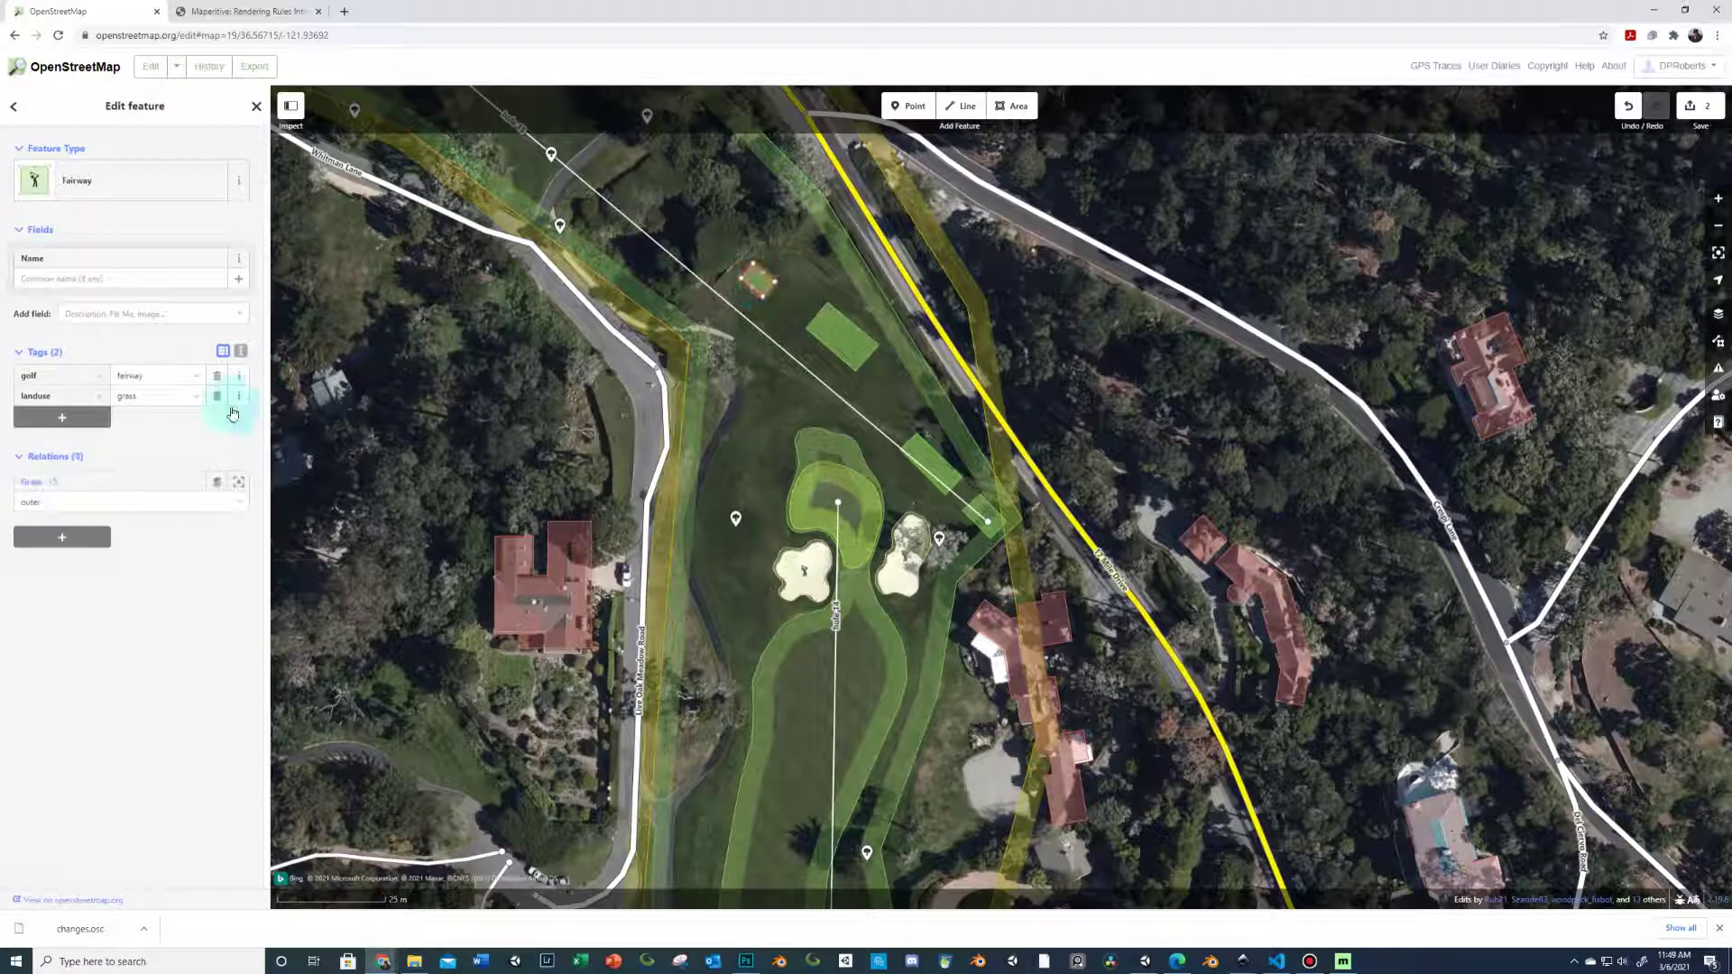
pyautogui.click(108, 182)
pyautogui.click(108, 189)
pyautogui.click(819, 295)
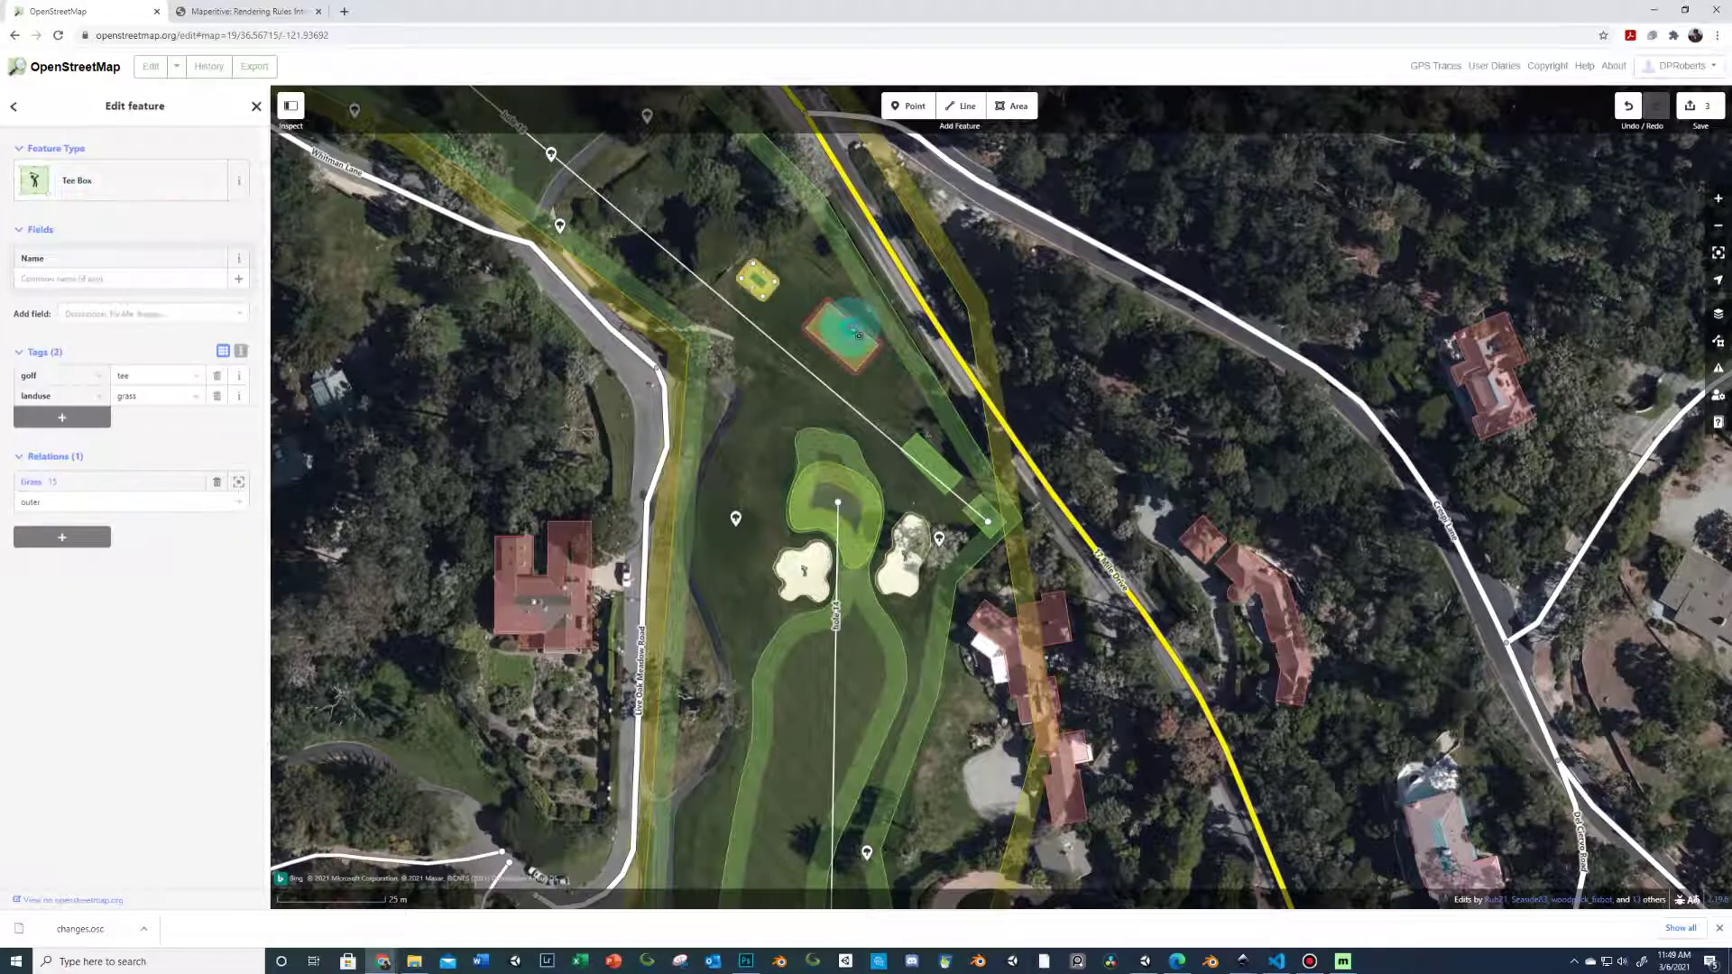
pyautogui.click(136, 173)
pyautogui.click(125, 217)
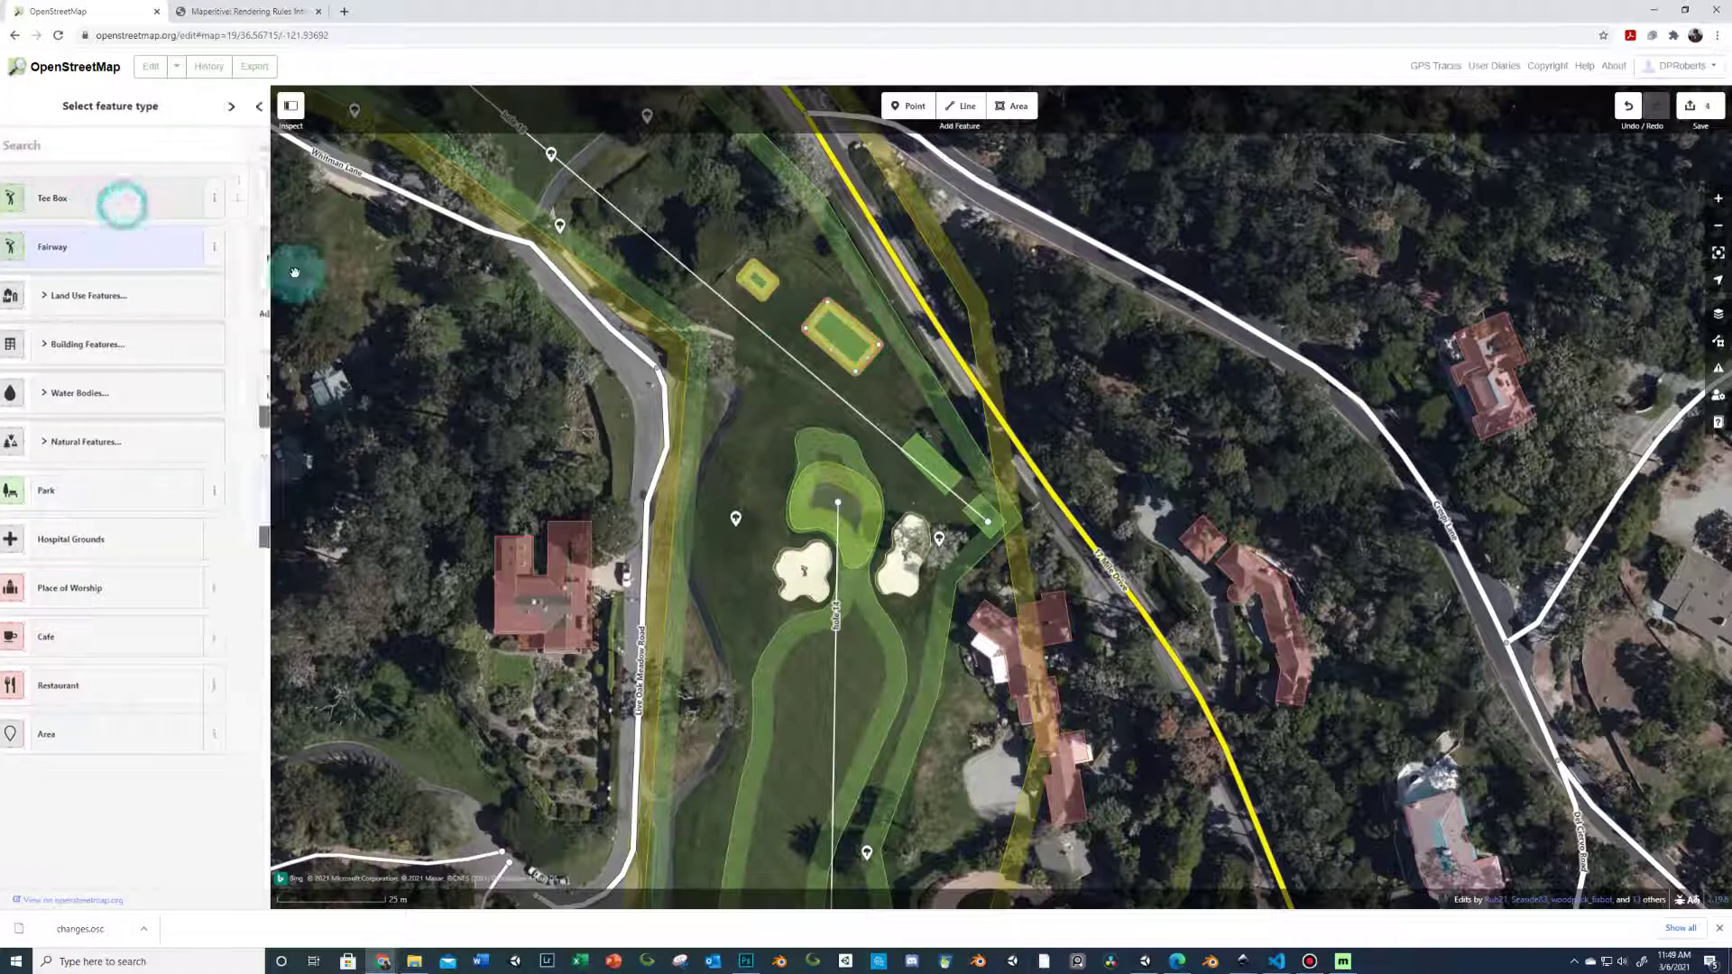
# - Retag the tee rectangle beside the green and the small area by the road as Tee Boxes
pyautogui.click(929, 460)
pyautogui.click(929, 462)
pyautogui.click(109, 190)
pyautogui.click(101, 206)
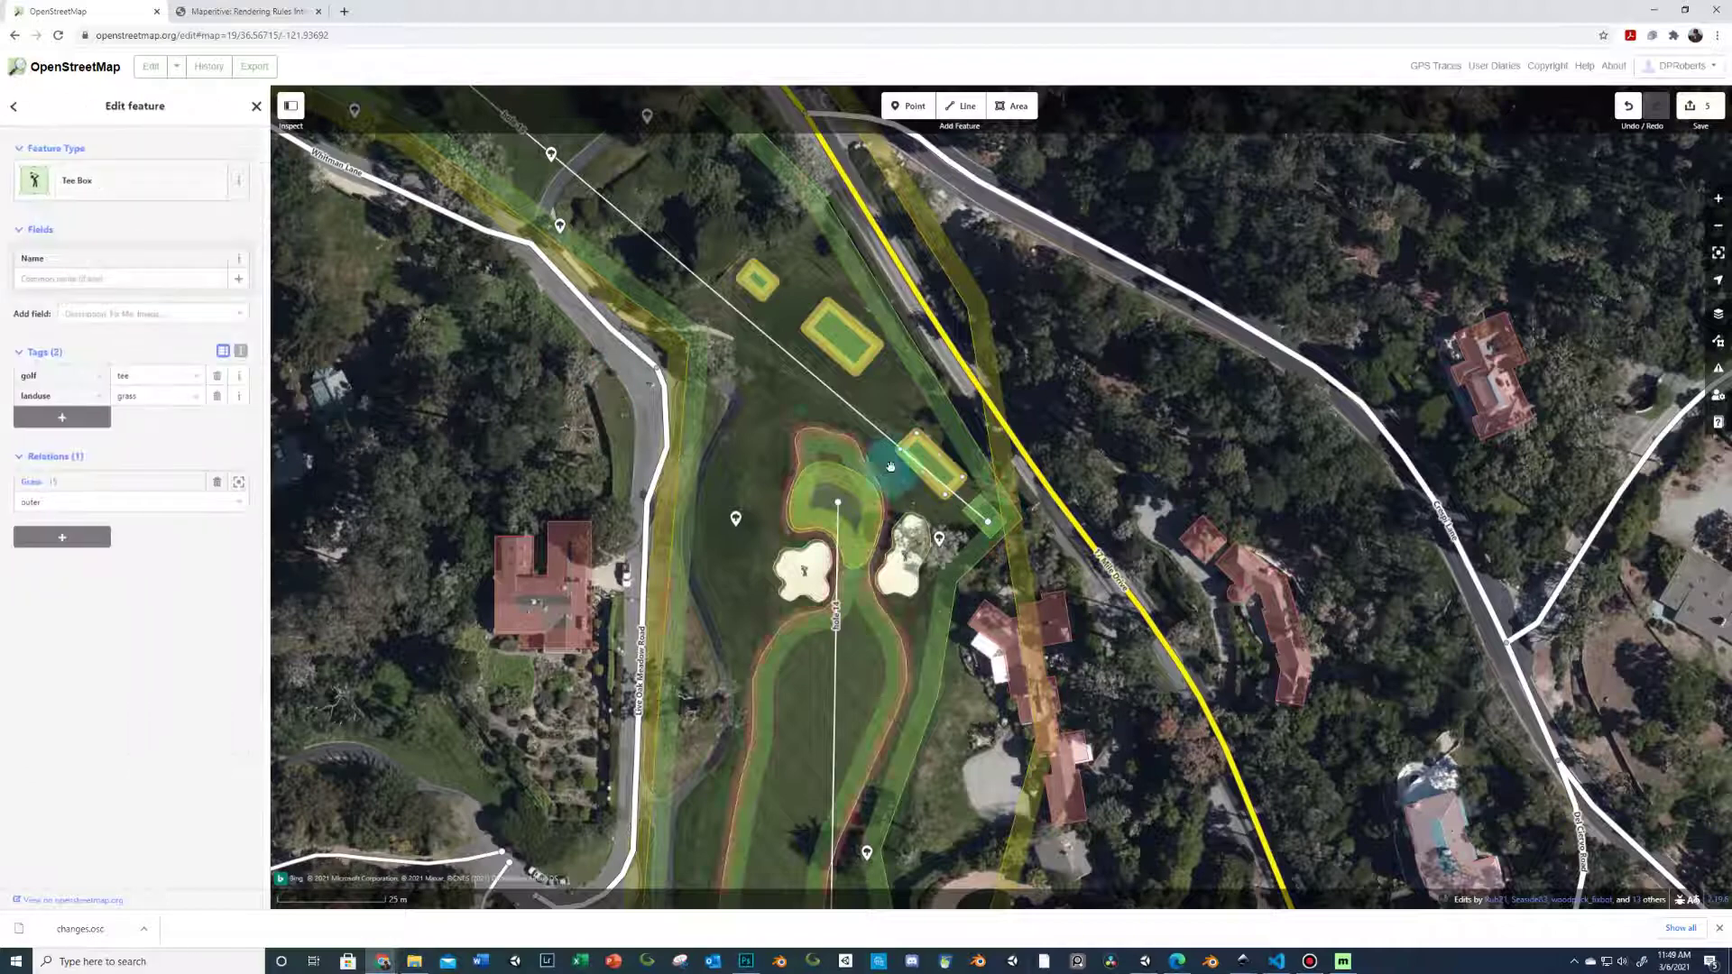
pyautogui.click(988, 516)
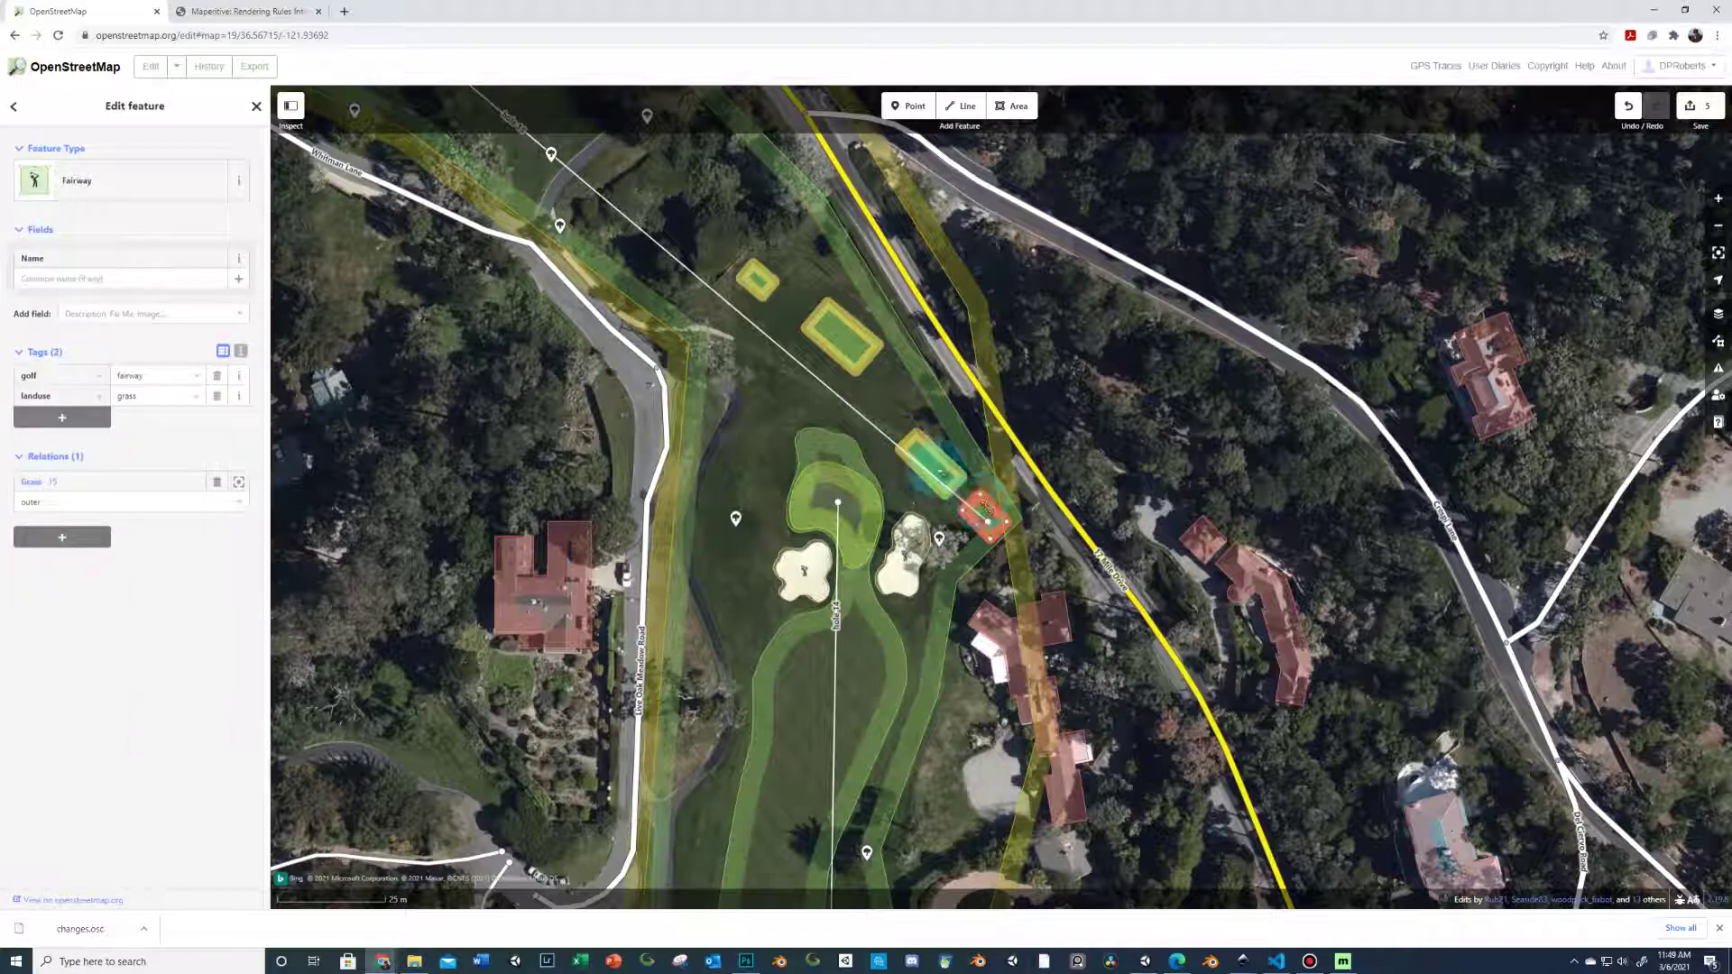
pyautogui.click(83, 192)
pyautogui.click(83, 194)
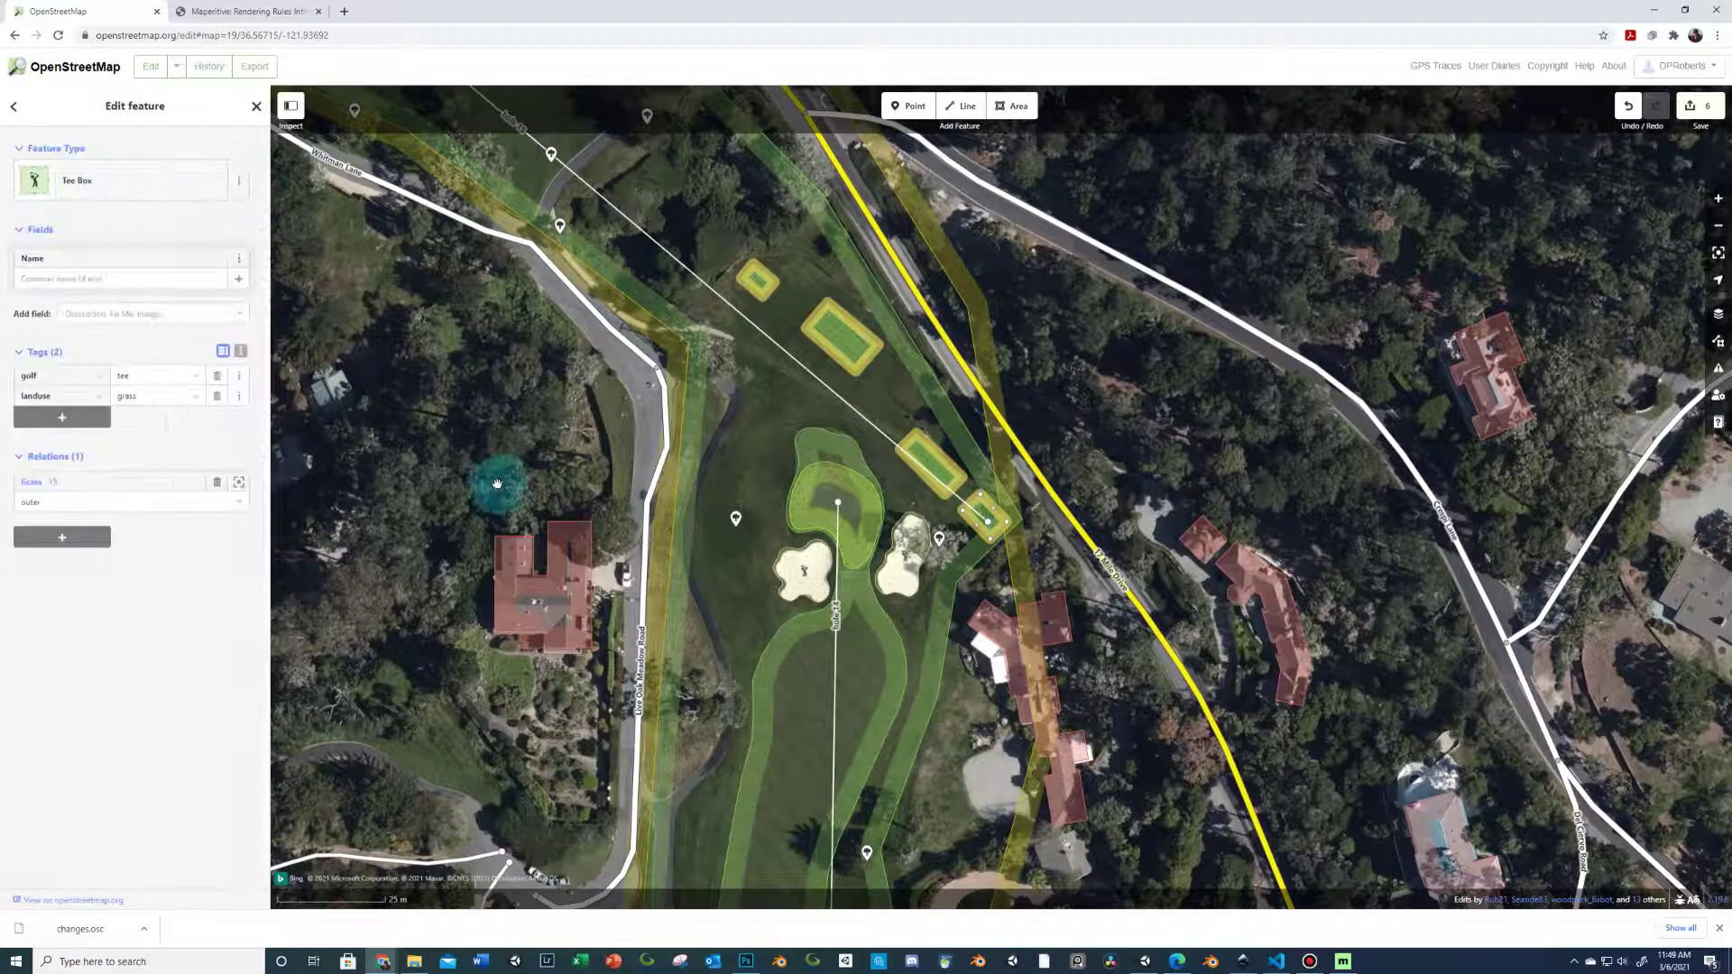
# - Move to the Pebble Beach coast and inspect the hole 18 fairway and nearby tee box
pyautogui.scroll(-5, 479, 532)
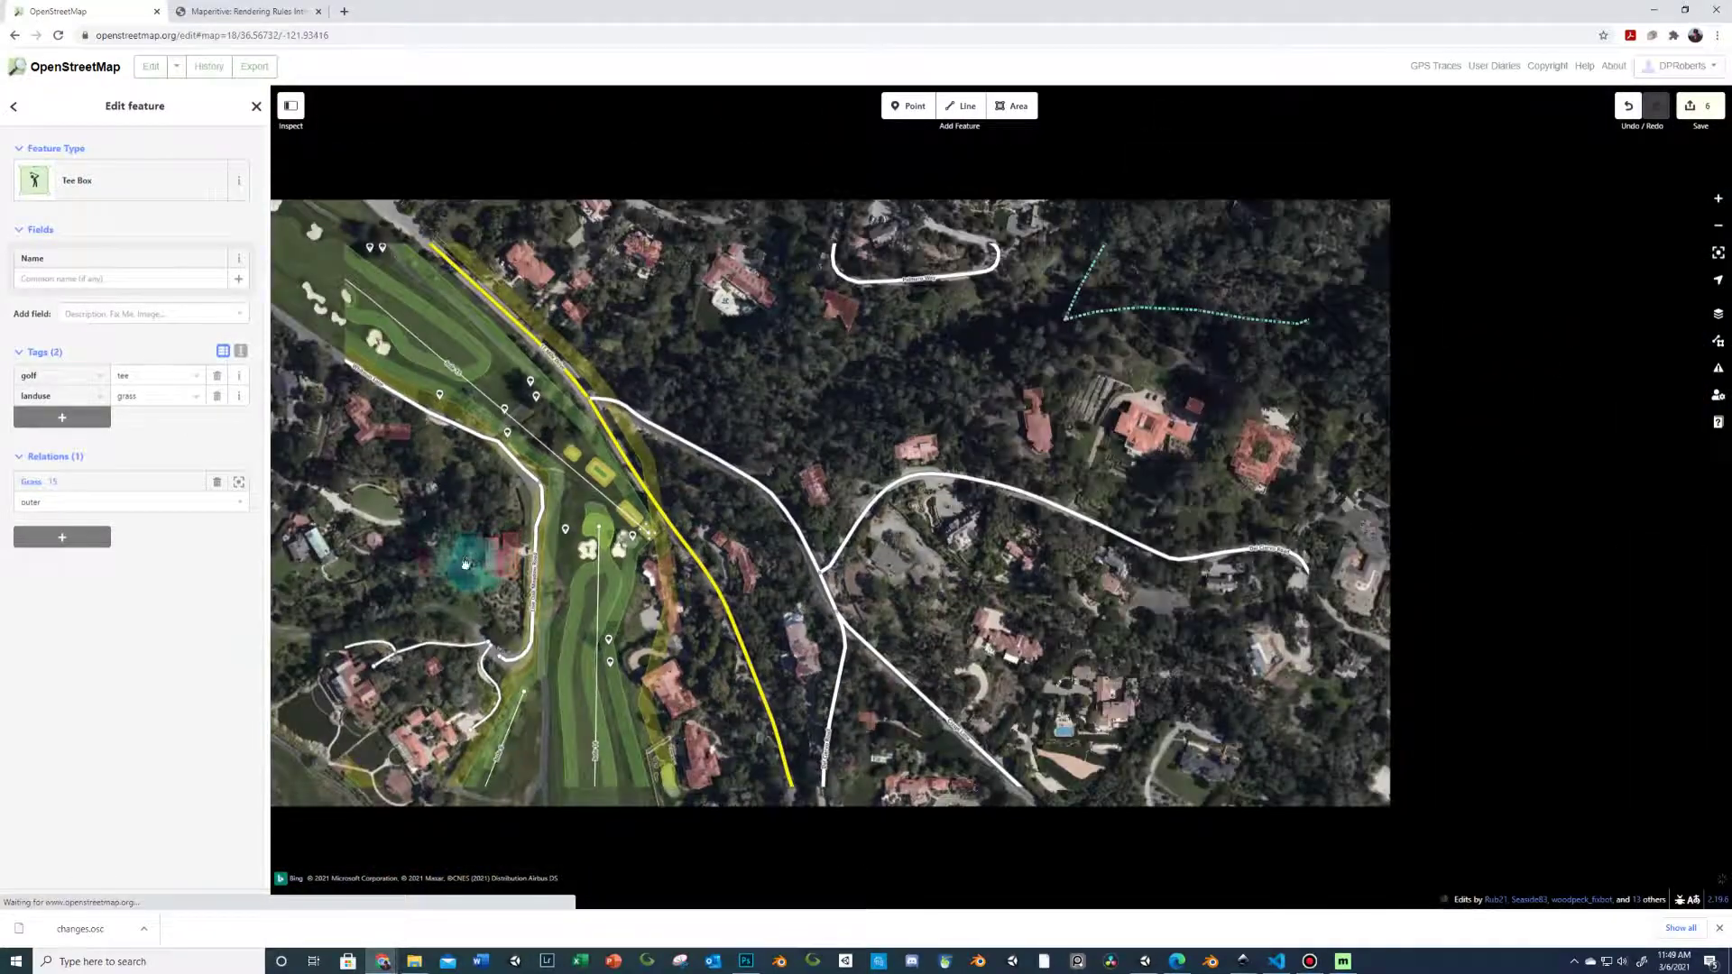
pyautogui.moveTo(465, 569); pyautogui.dragTo(1221, 552)
pyautogui.moveTo(699, 572); pyautogui.dragTo(889, 572)
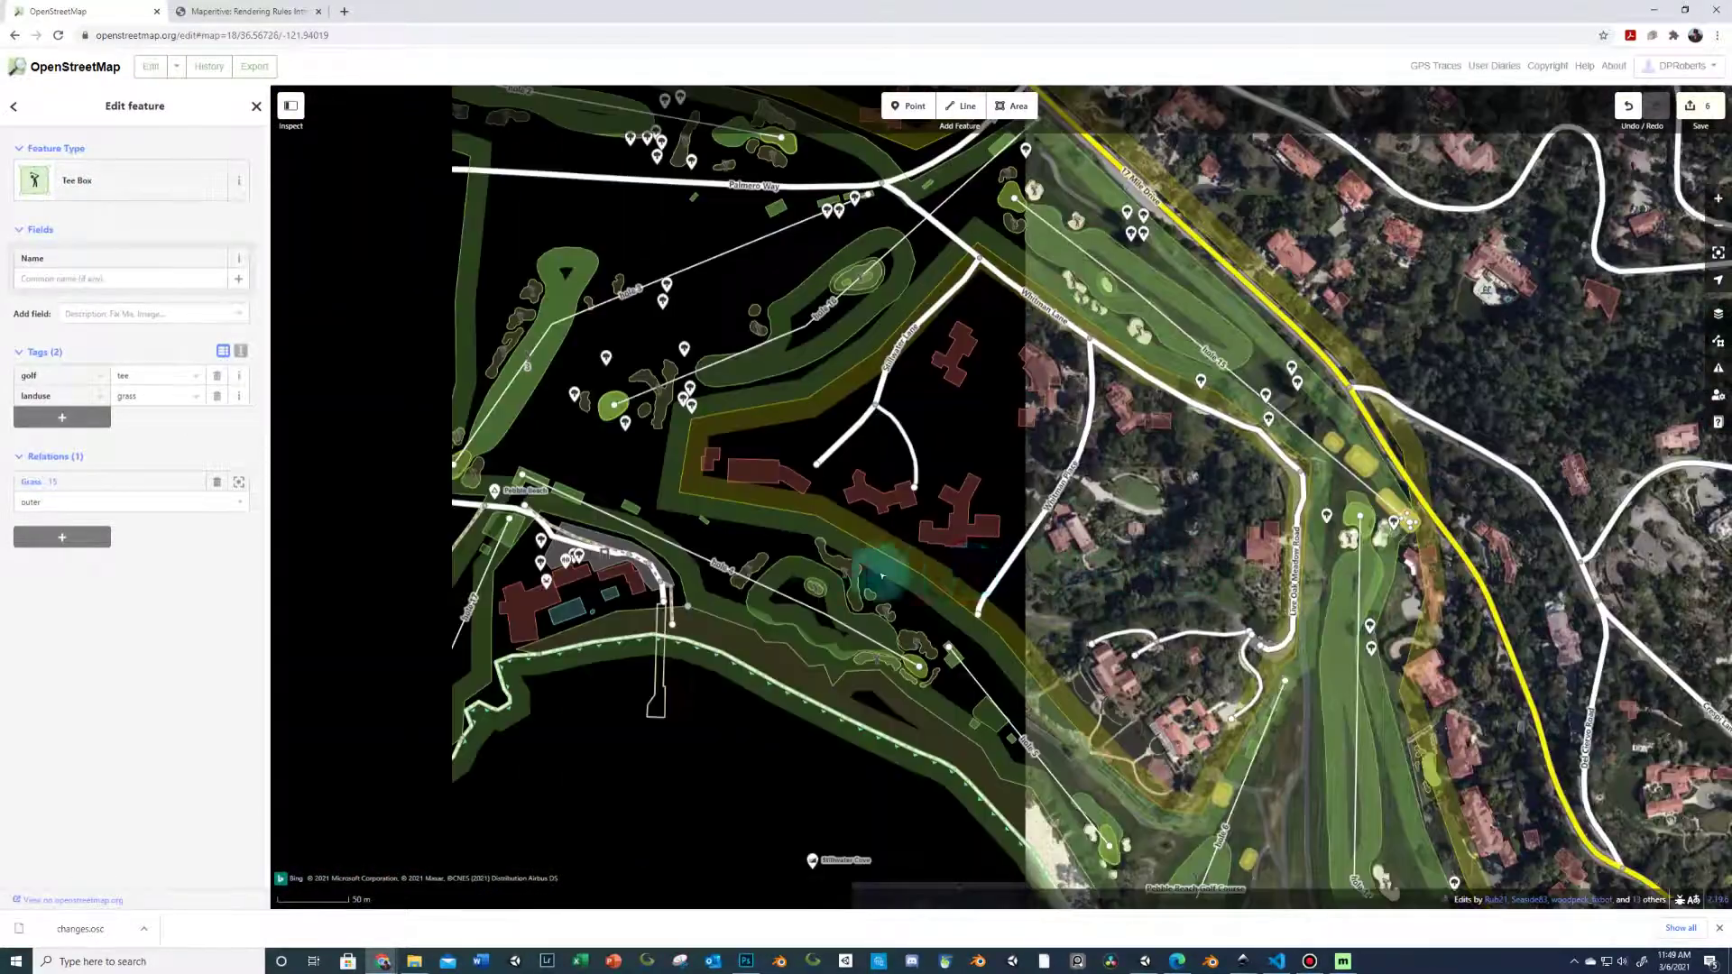
pyautogui.moveTo(394, 596); pyautogui.dragTo(866, 597)
pyautogui.click(763, 591)
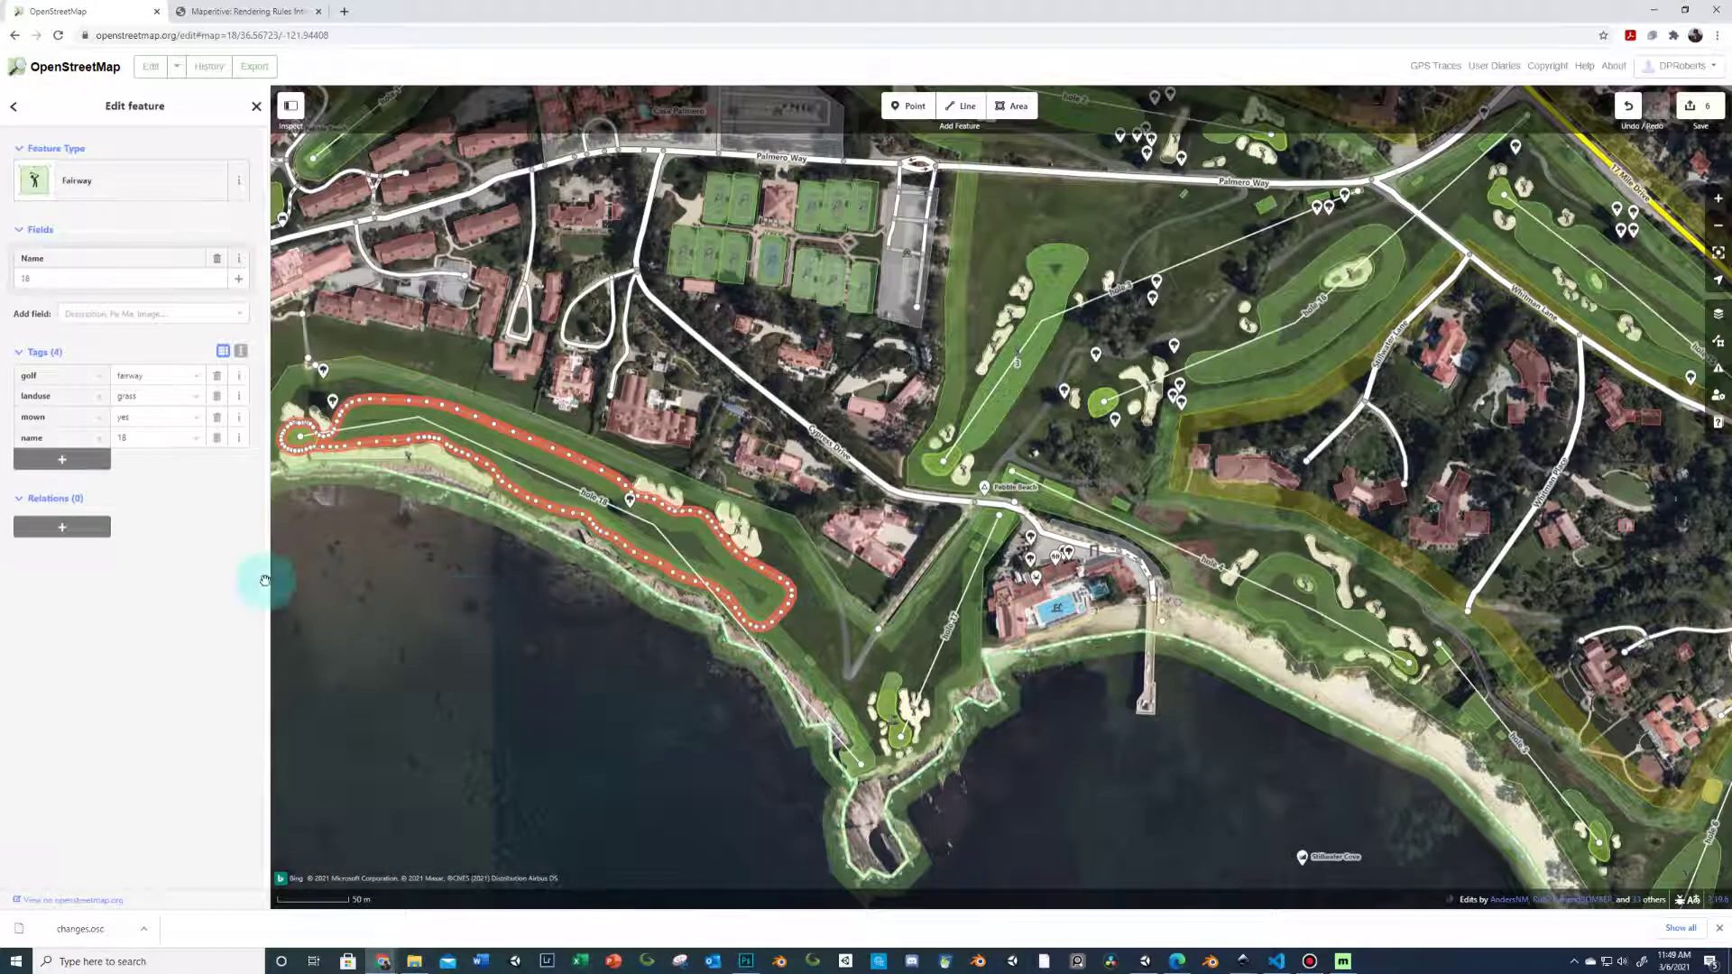
pyautogui.click(834, 713)
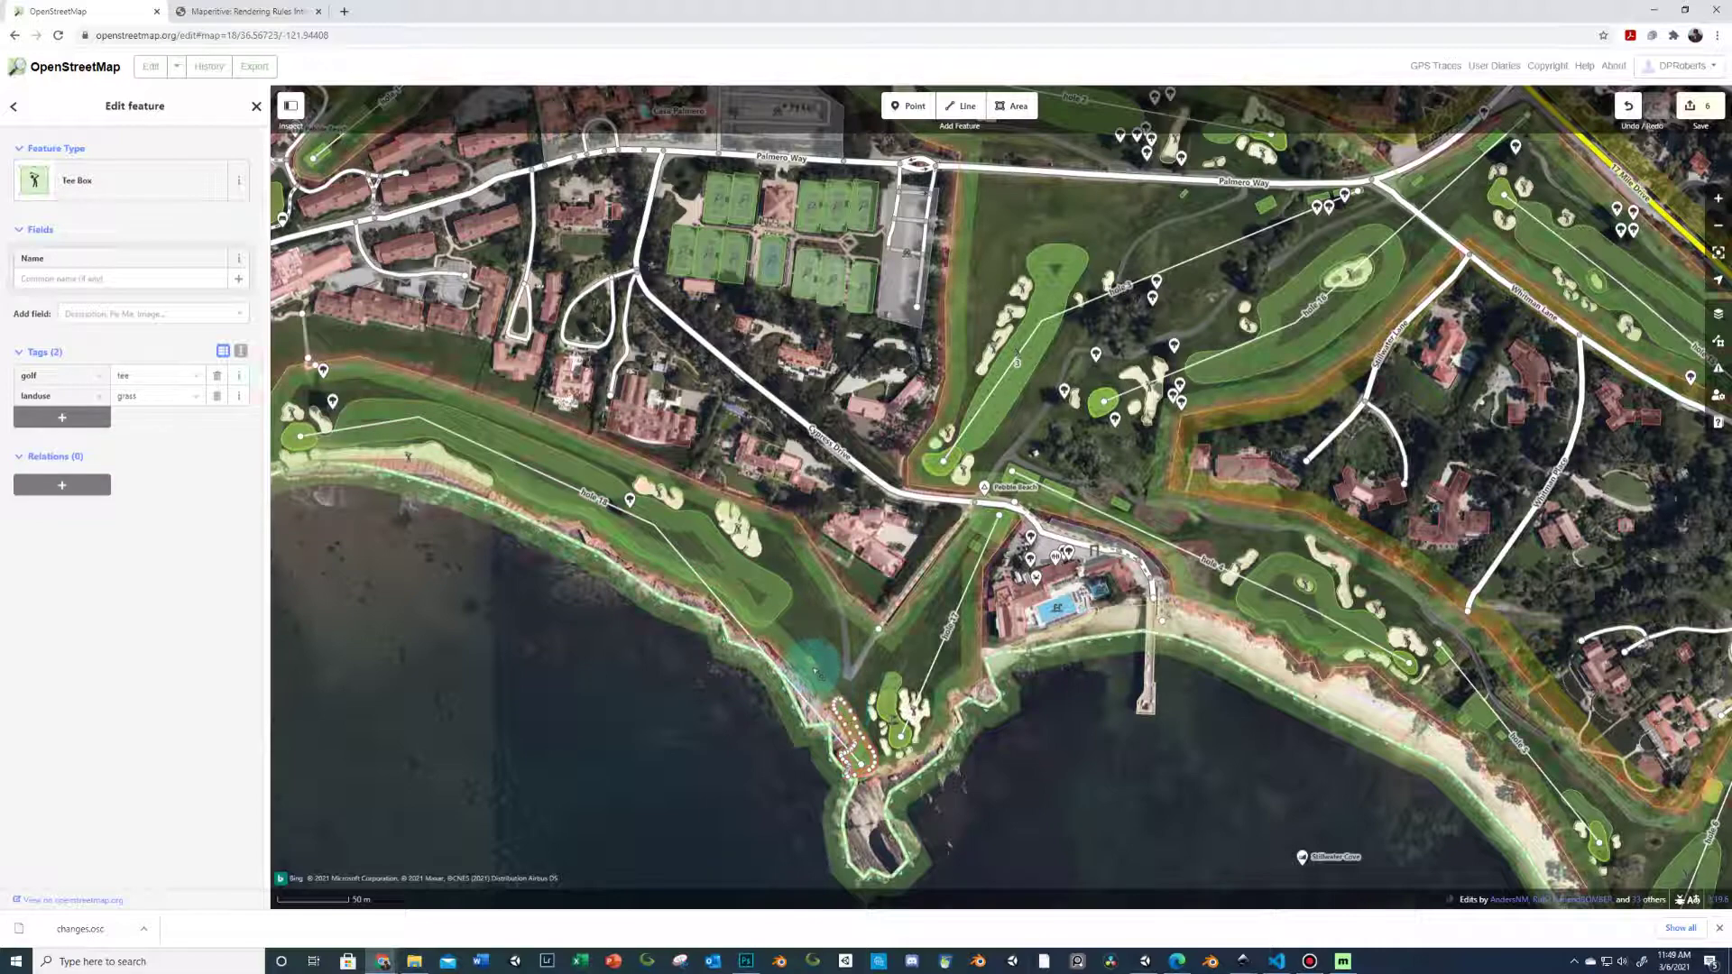
pyautogui.moveTo(816, 669); pyautogui.dragTo(808, 598)
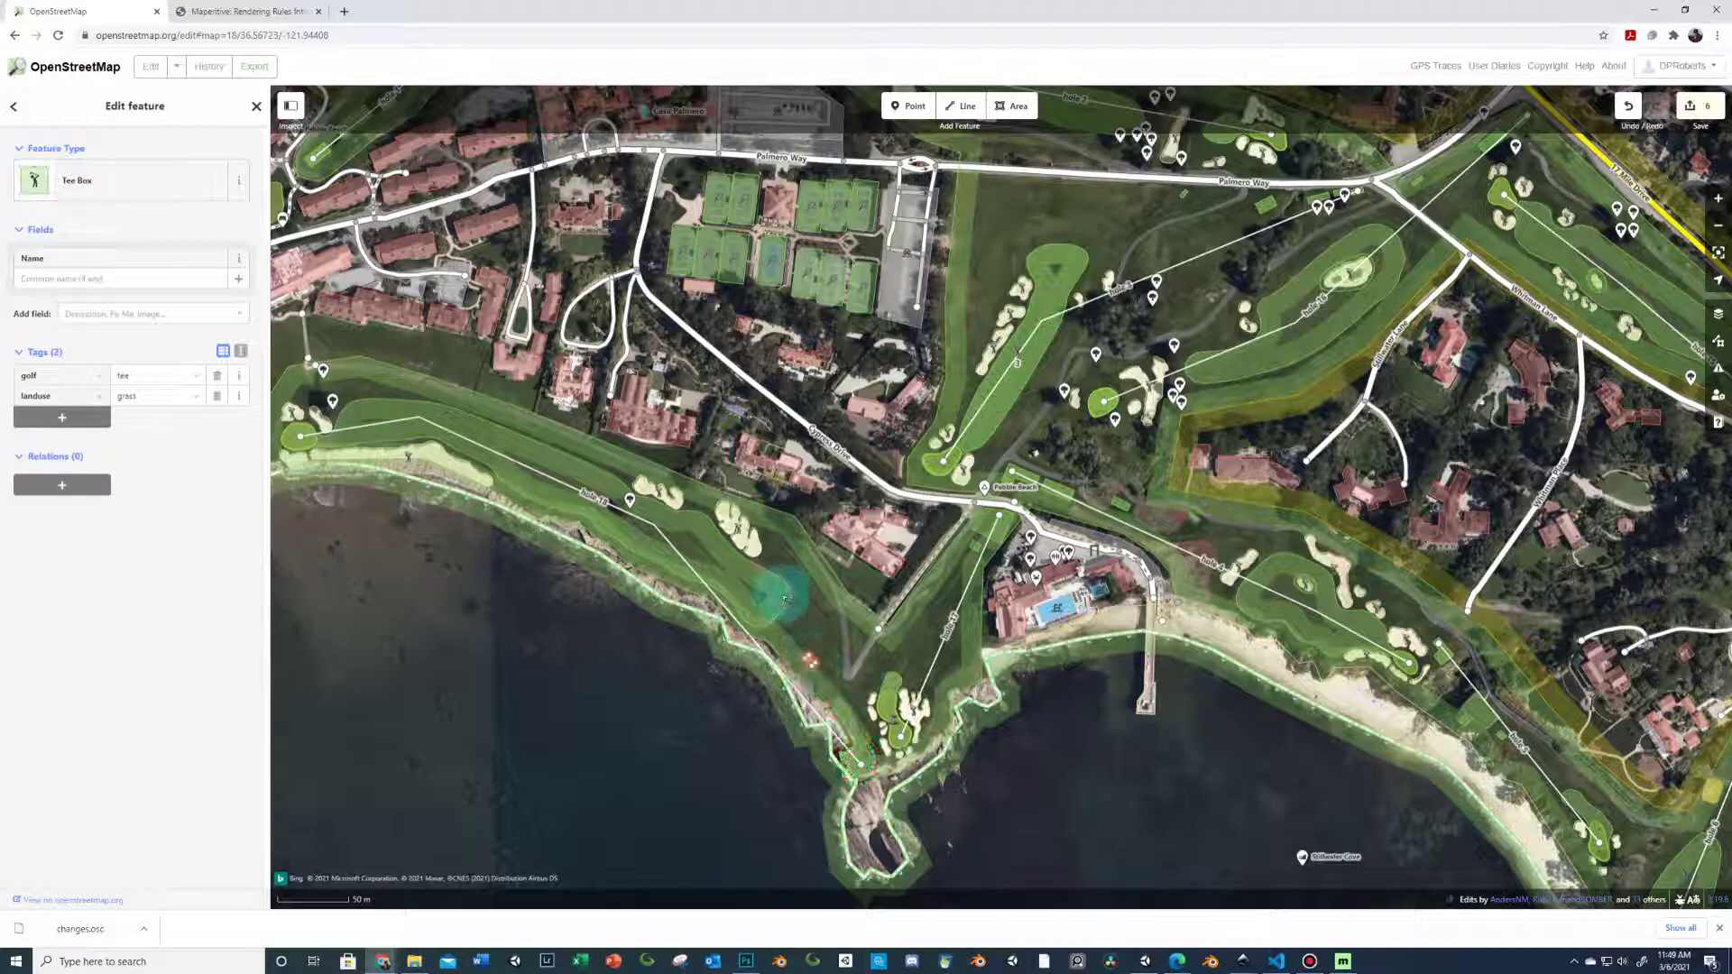
pyautogui.click(781, 591)
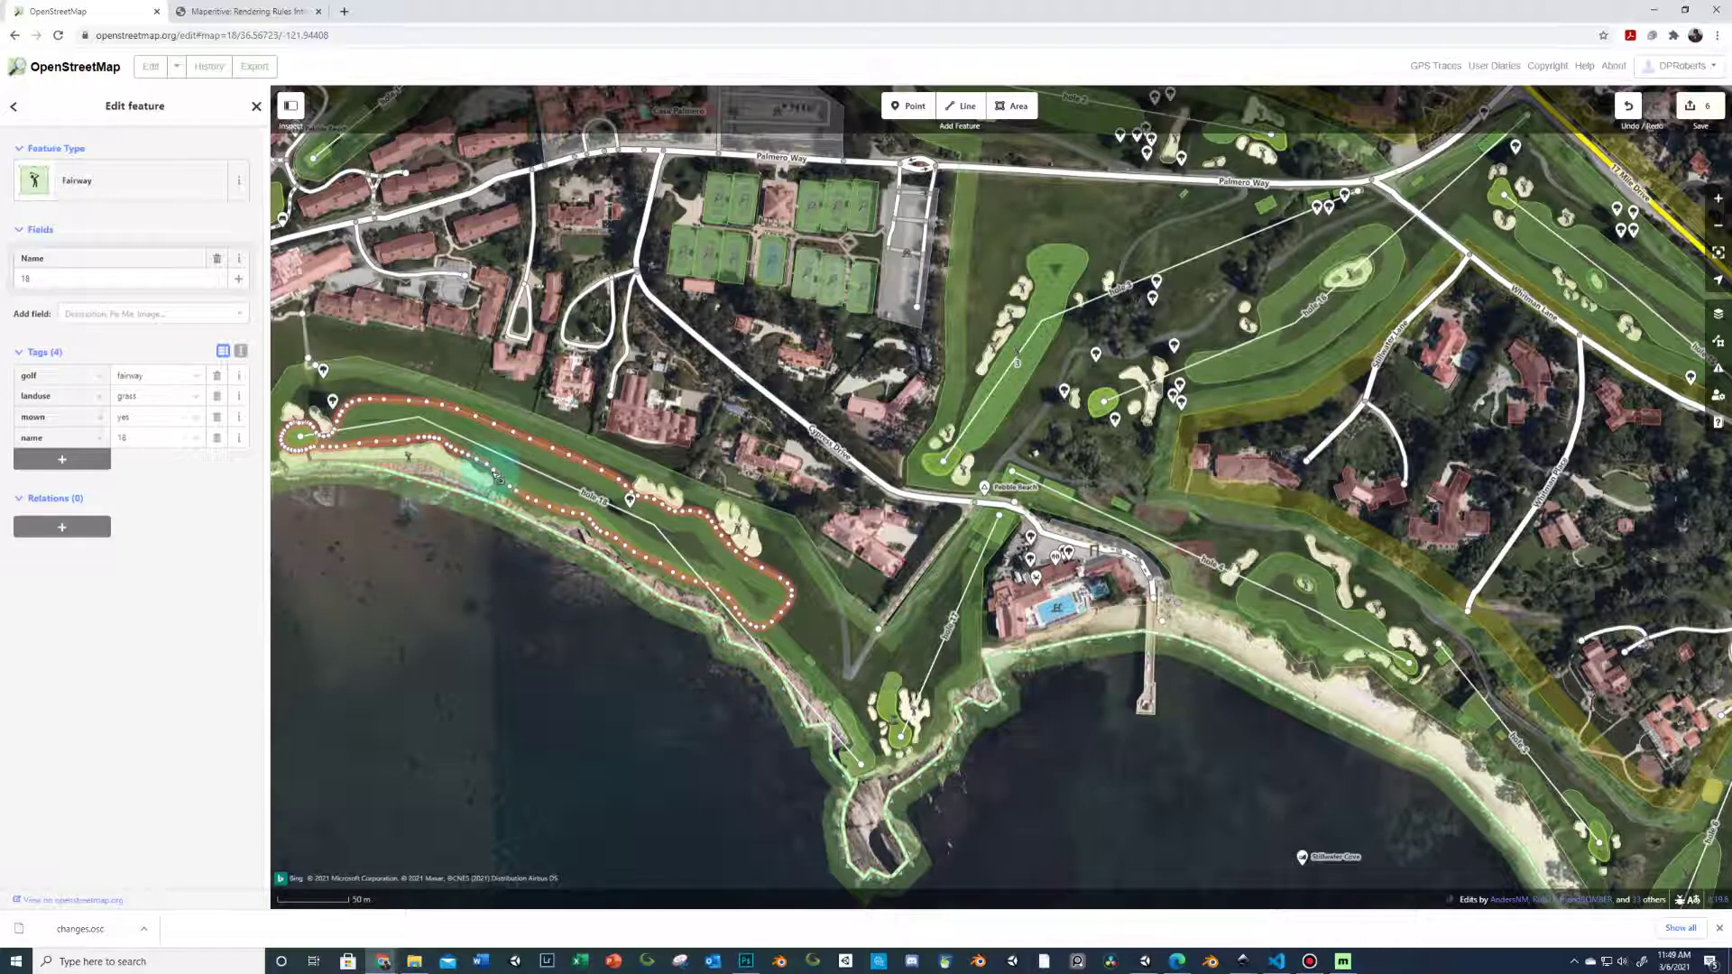
# - Remove the small tee box north-west of the fairway from the Grass relation
pyautogui.moveTo(758, 403); pyautogui.dragTo(947, 716)
pyautogui.scroll(3, 799, 488)
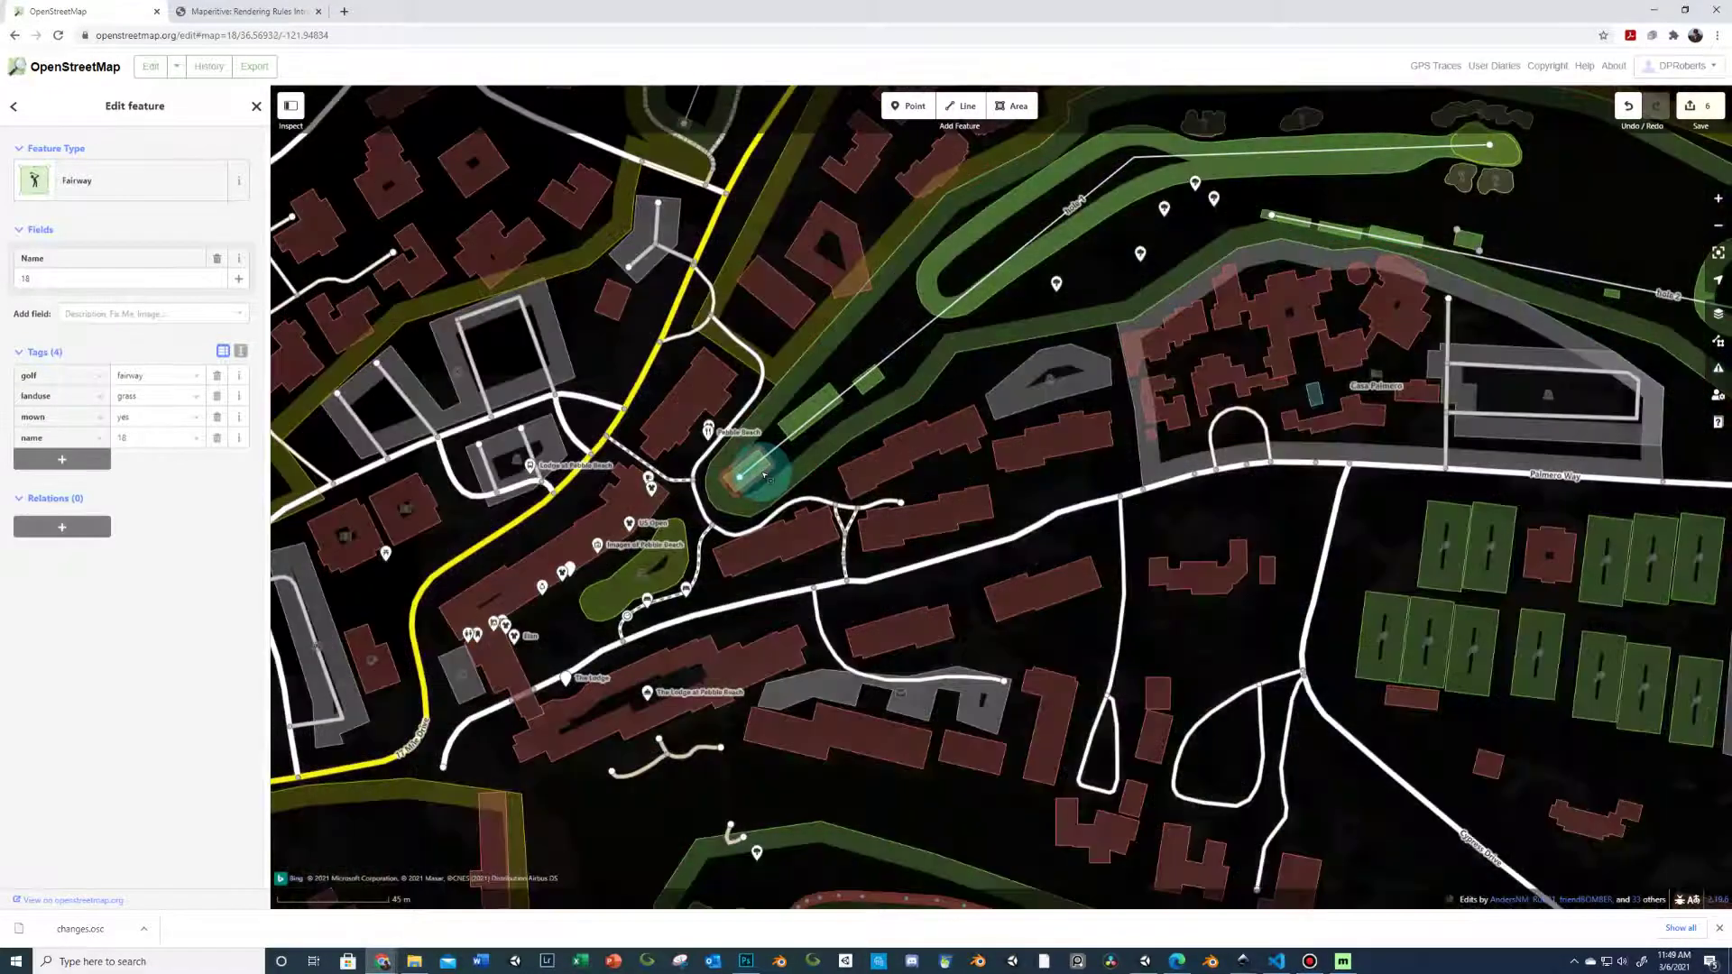
pyautogui.click(764, 476)
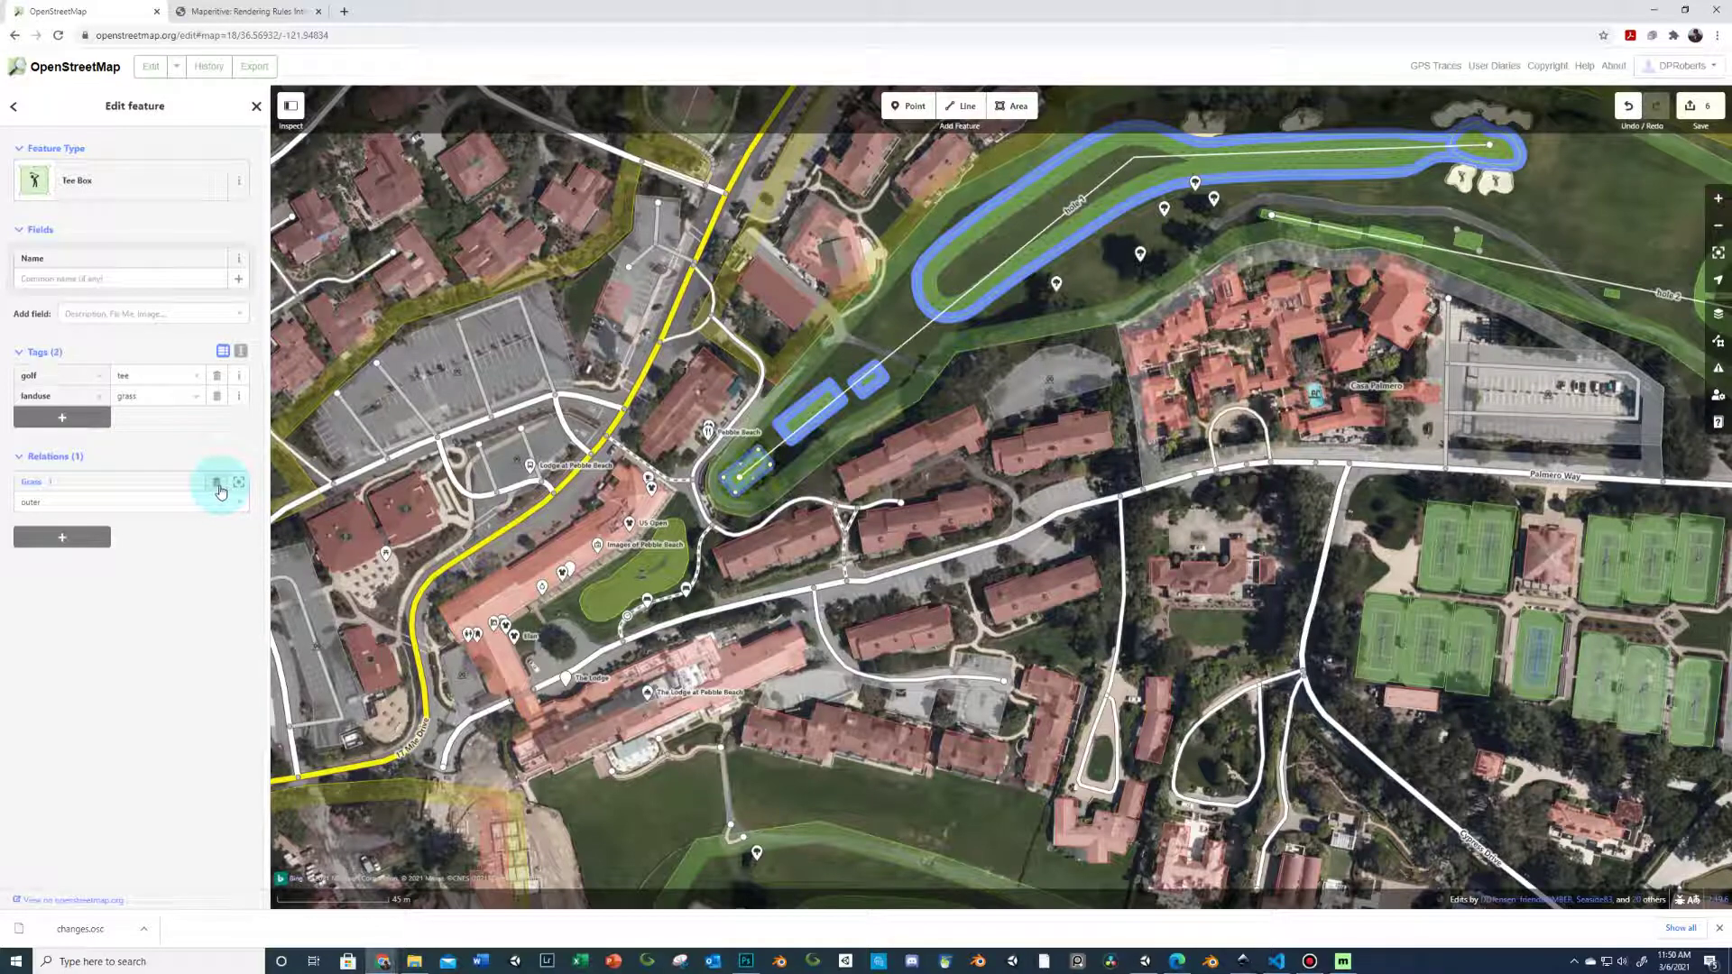
pyautogui.click(218, 489)
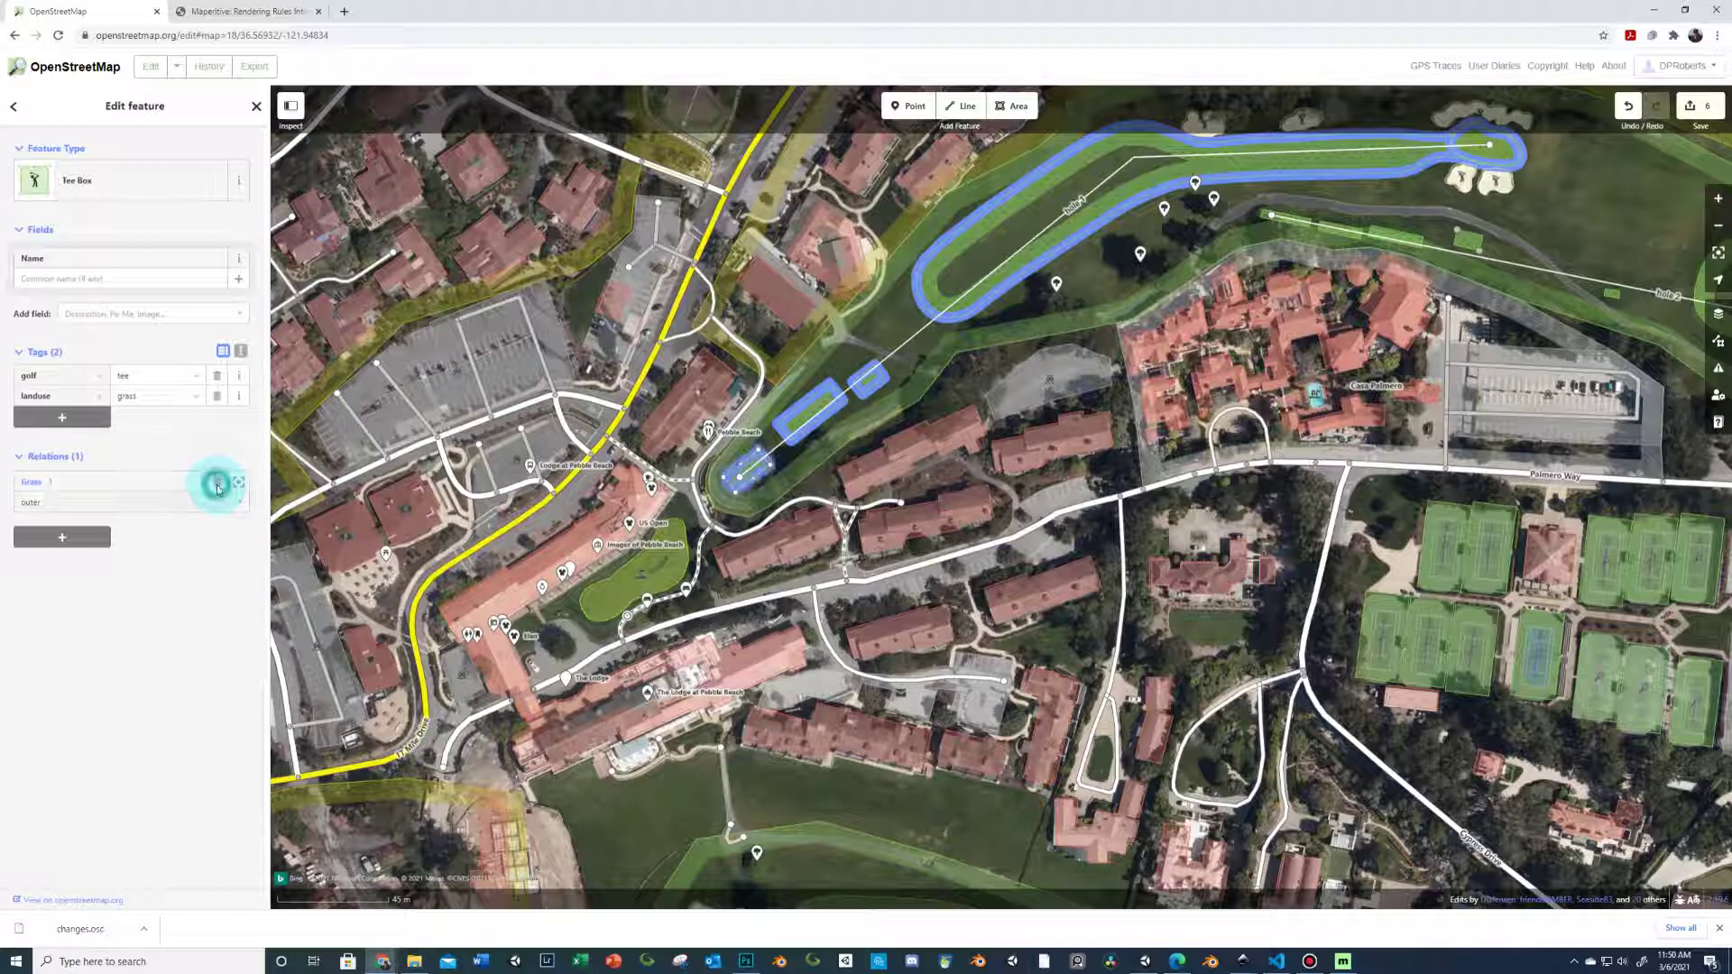
# - Upload the seven edits with the changeset comment 'changed mislabeled tees from fairway'
pyautogui.click(1690, 107)
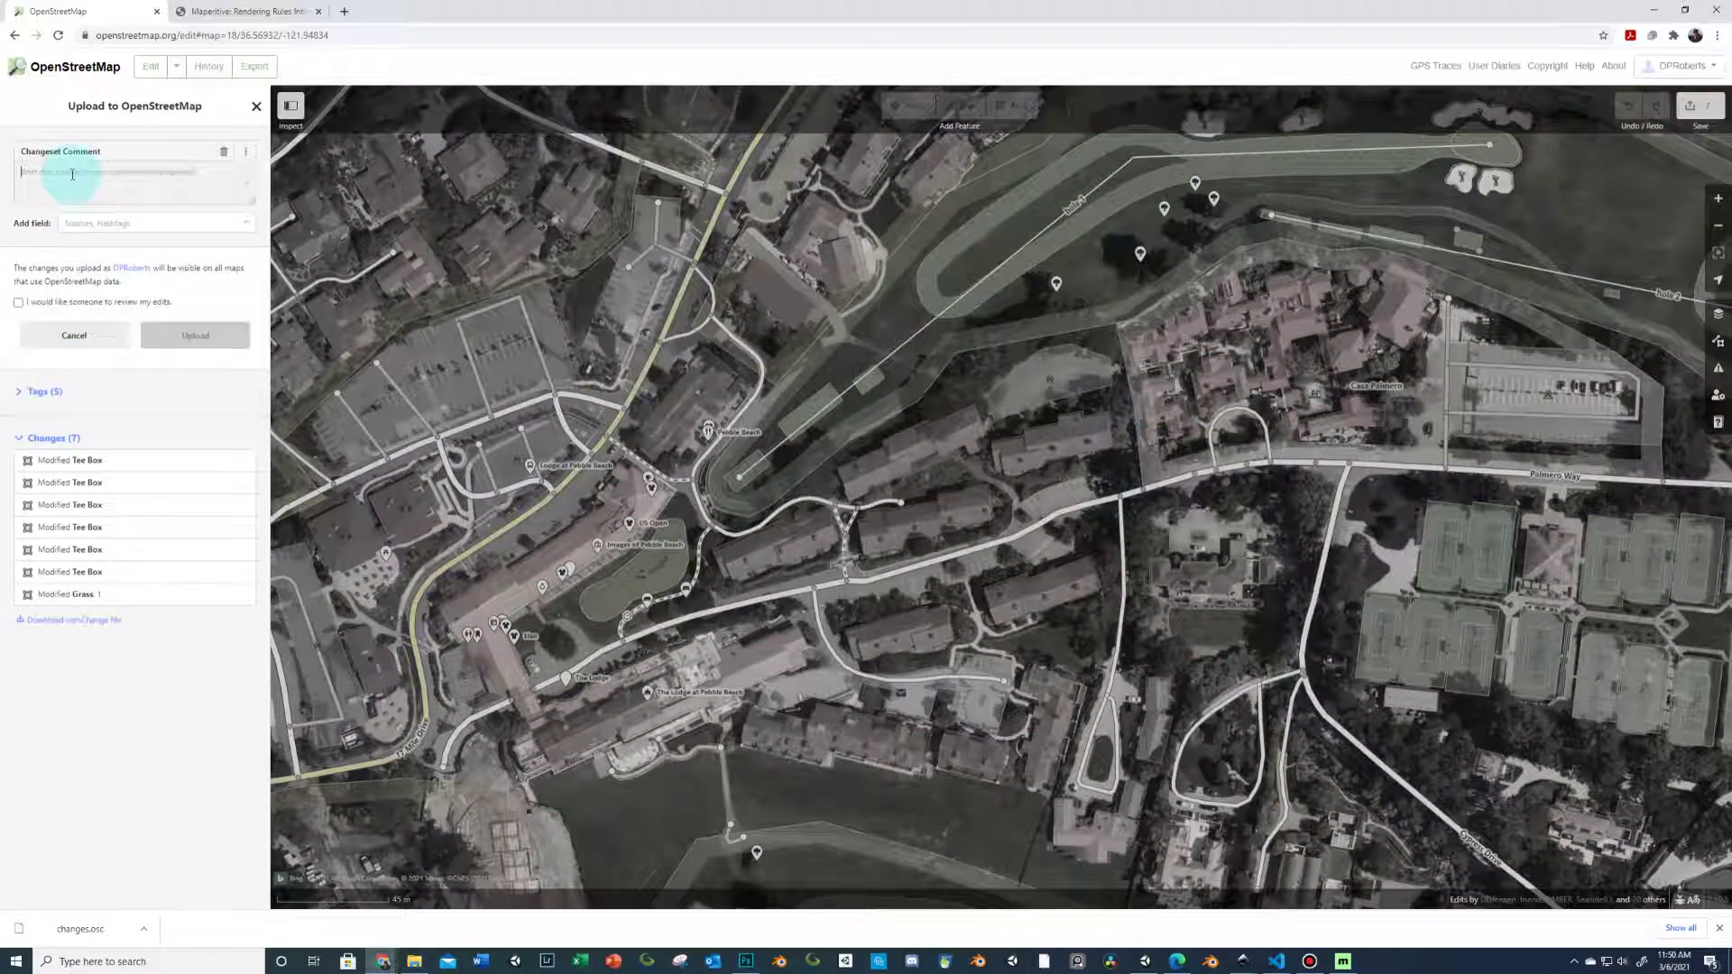
pyautogui.write('add')
pyautogui.press('BackSpace')
pyautogui.press('BackSpace')
pyautogui.write('Add')
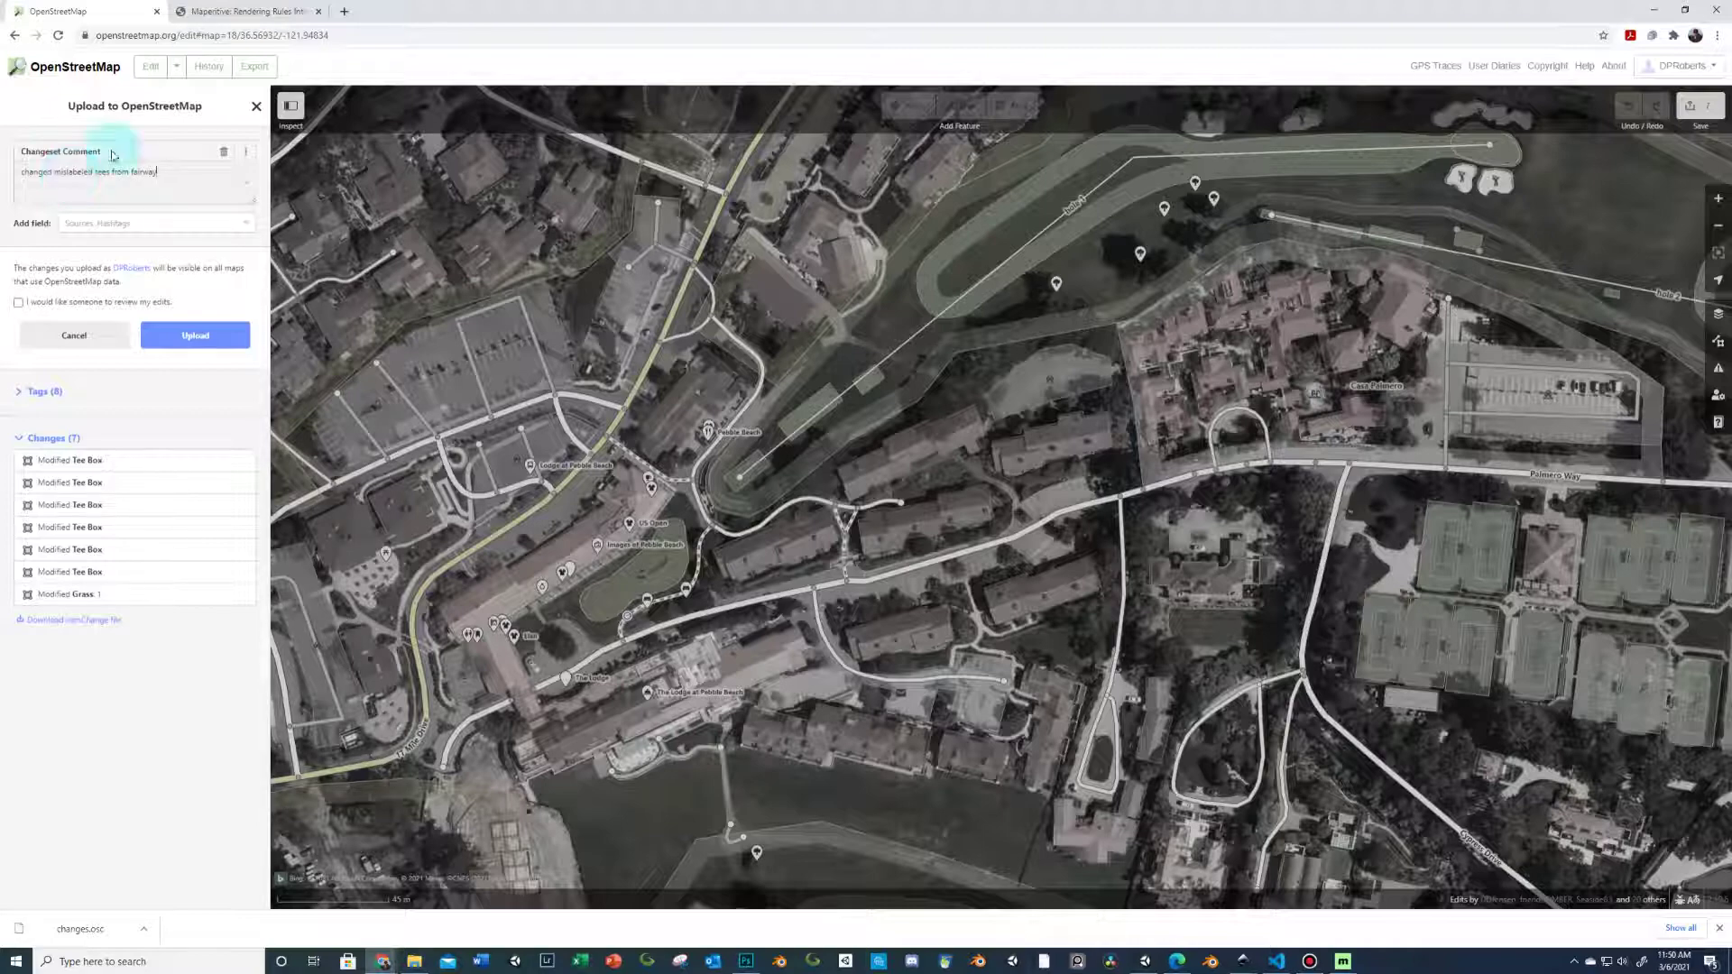
pyautogui.click(181, 334)
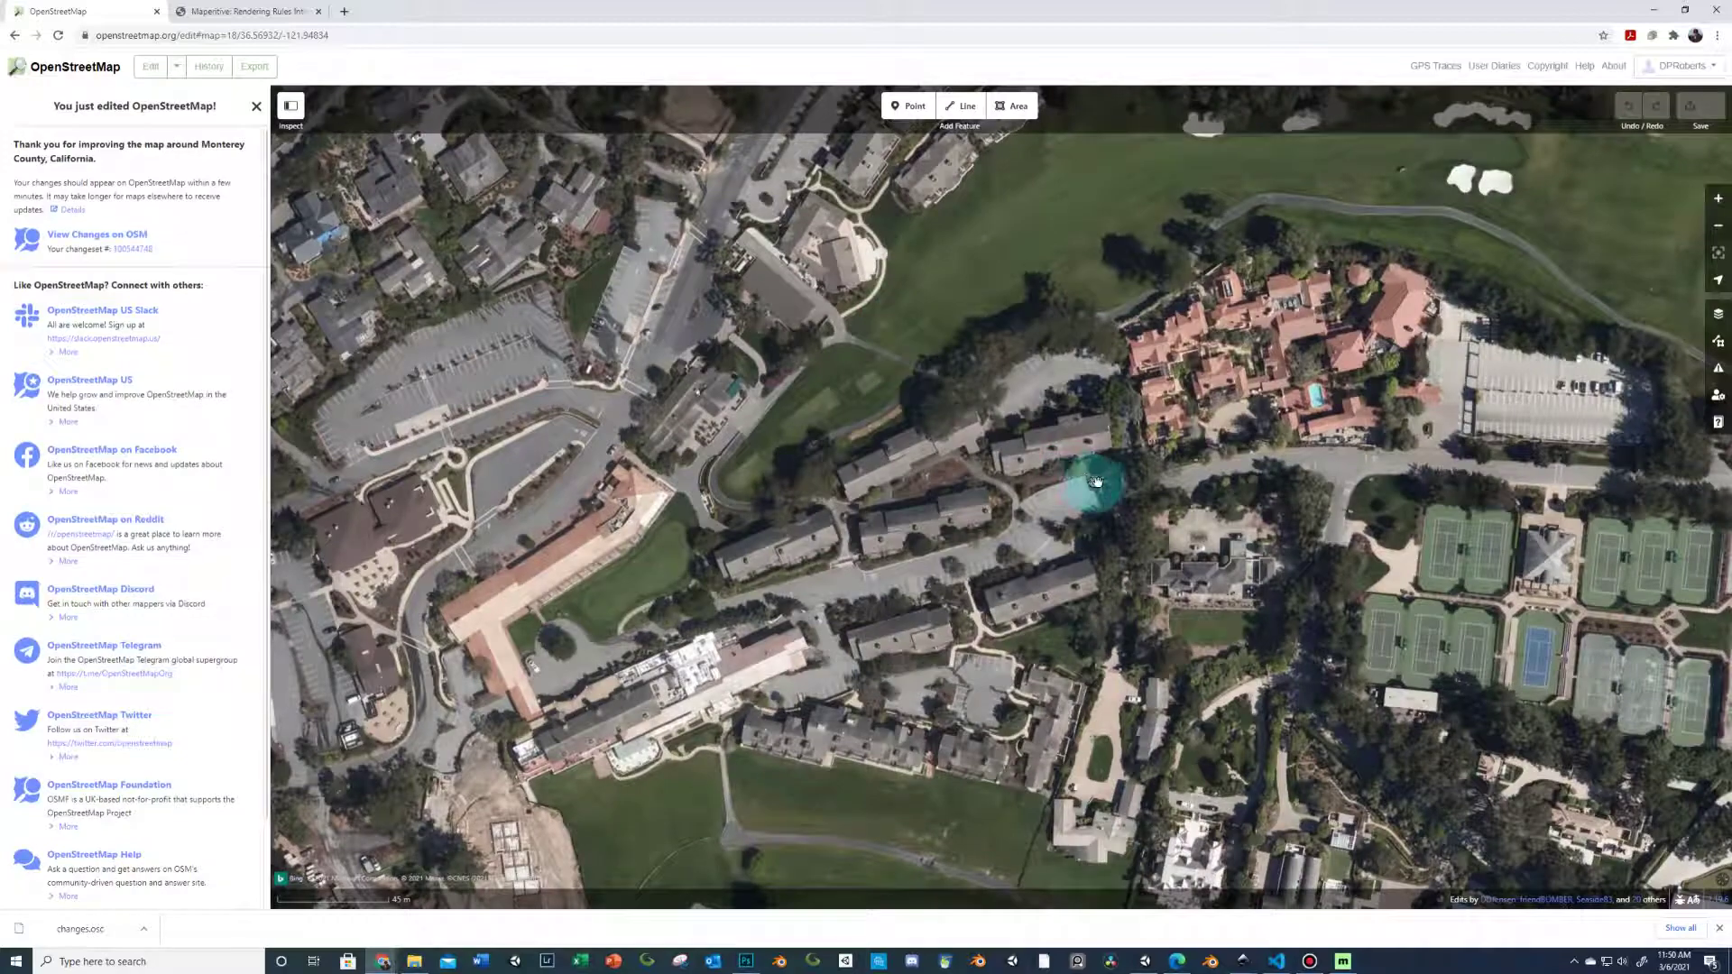
# - In Maperitive, download fresh OSM data for the current map area
pyautogui.click(1343, 962)
pyautogui.scroll(-1, 658, 587)
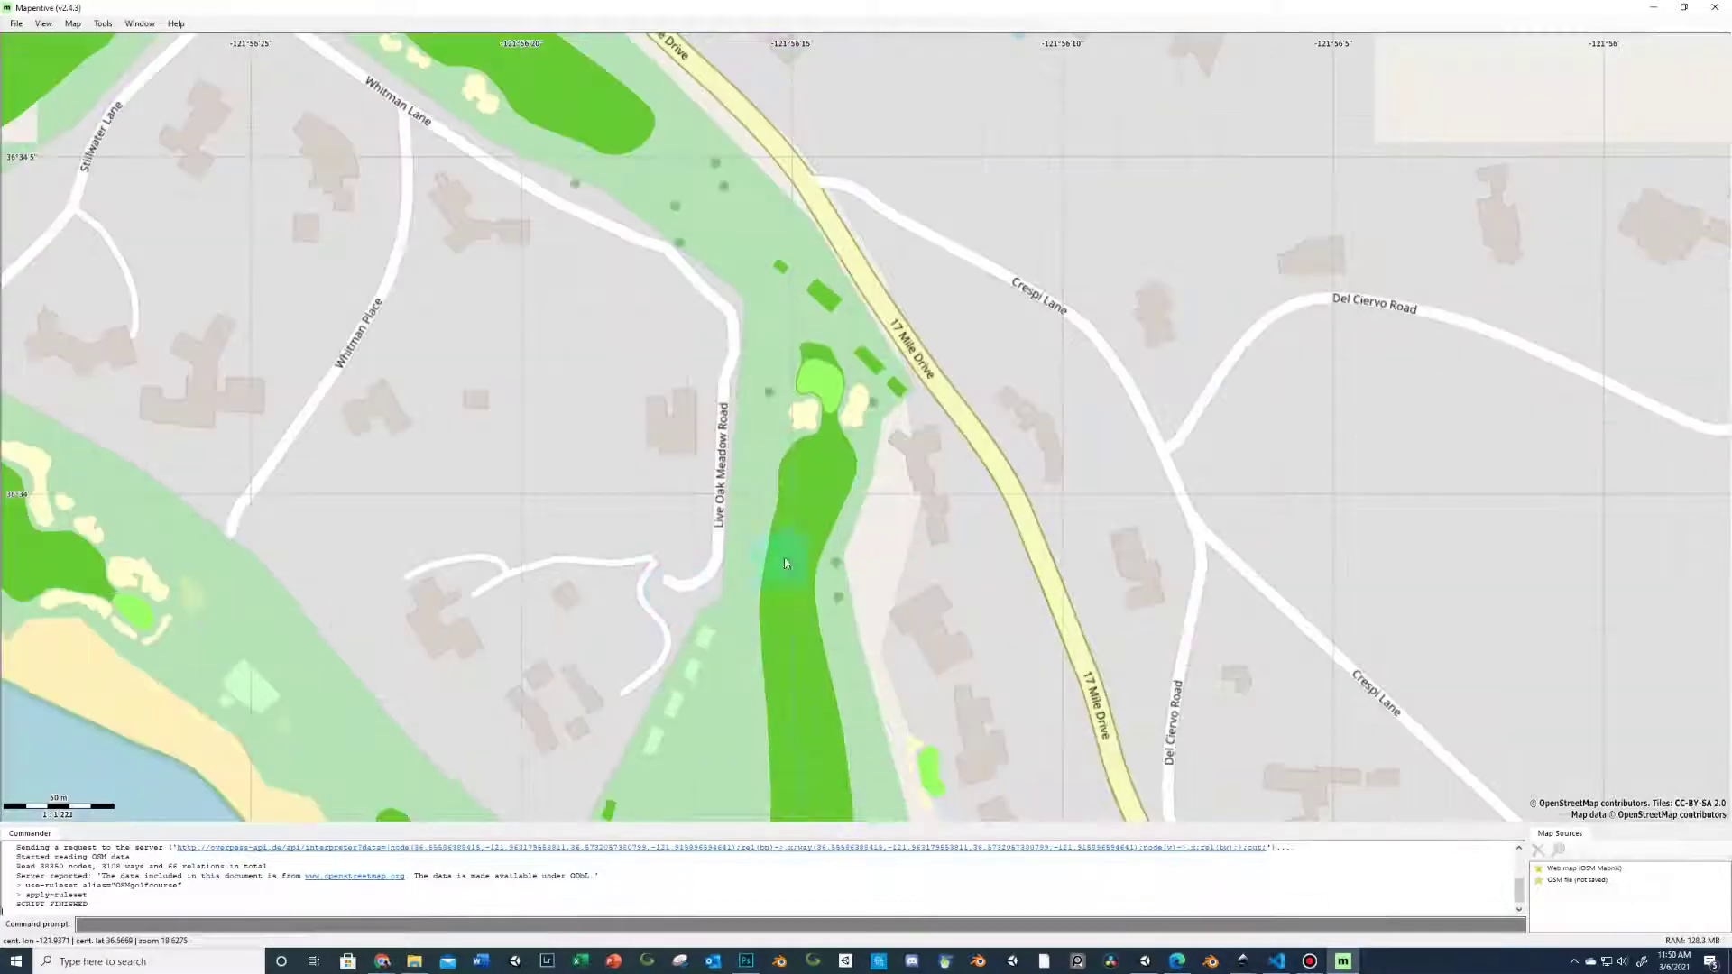
pyautogui.click(103, 23)
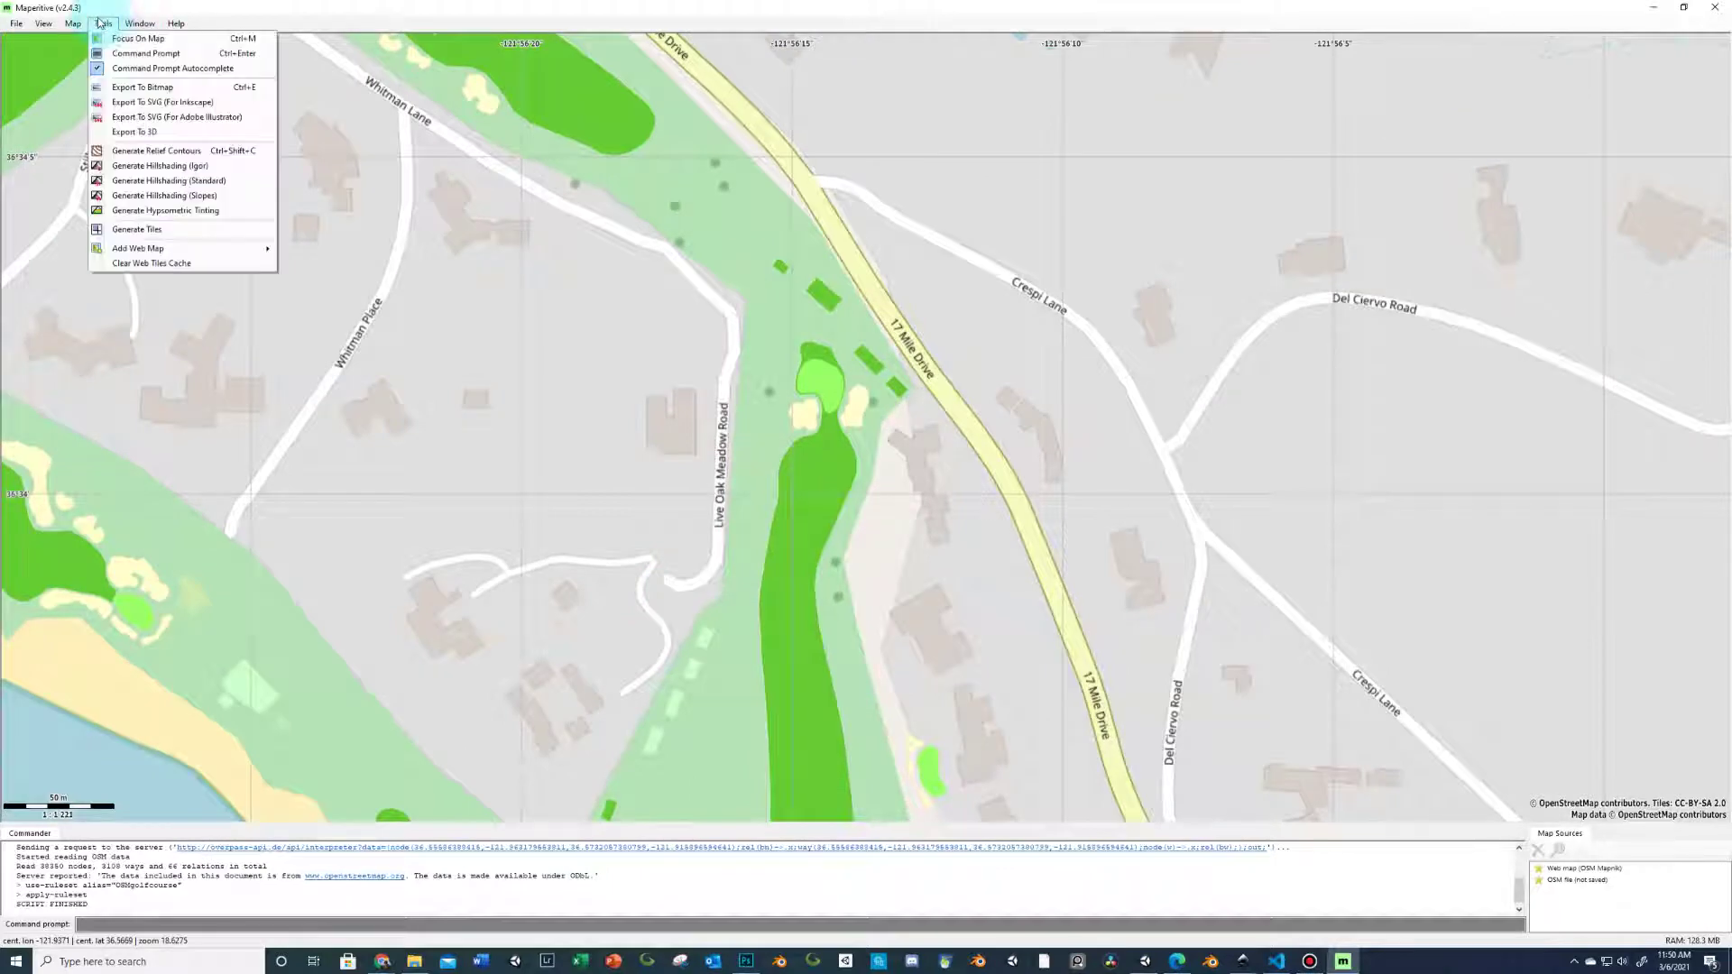
pyautogui.moveTo(78, 24)
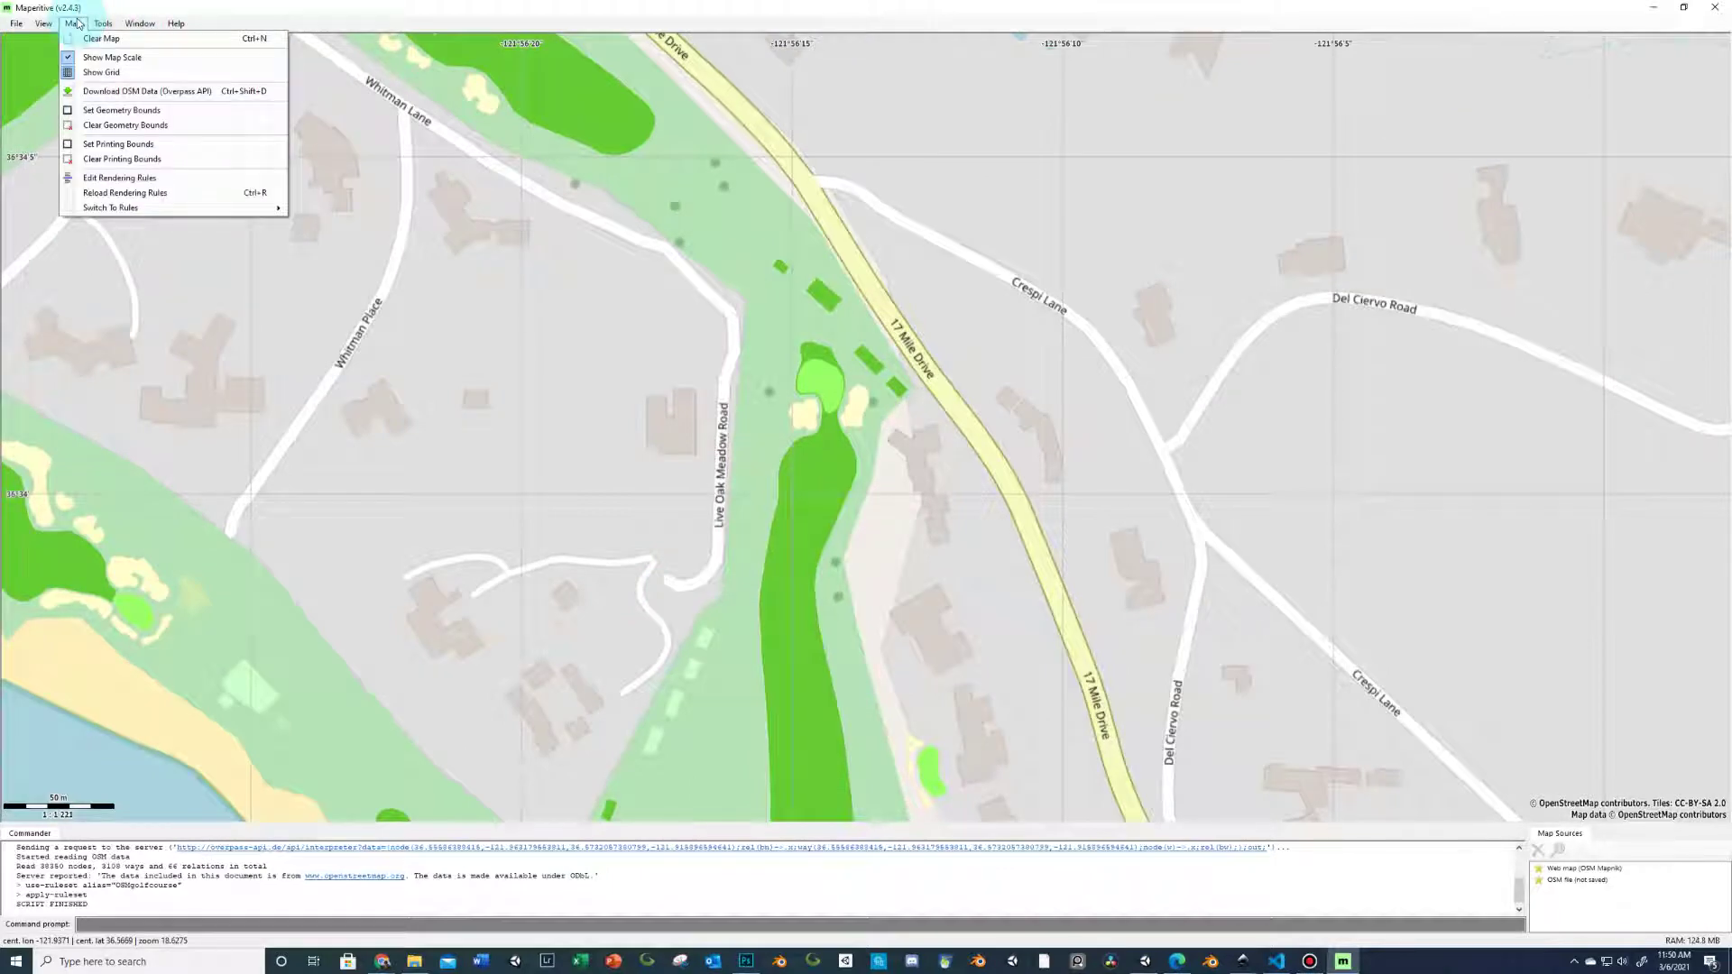
pyautogui.click(113, 91)
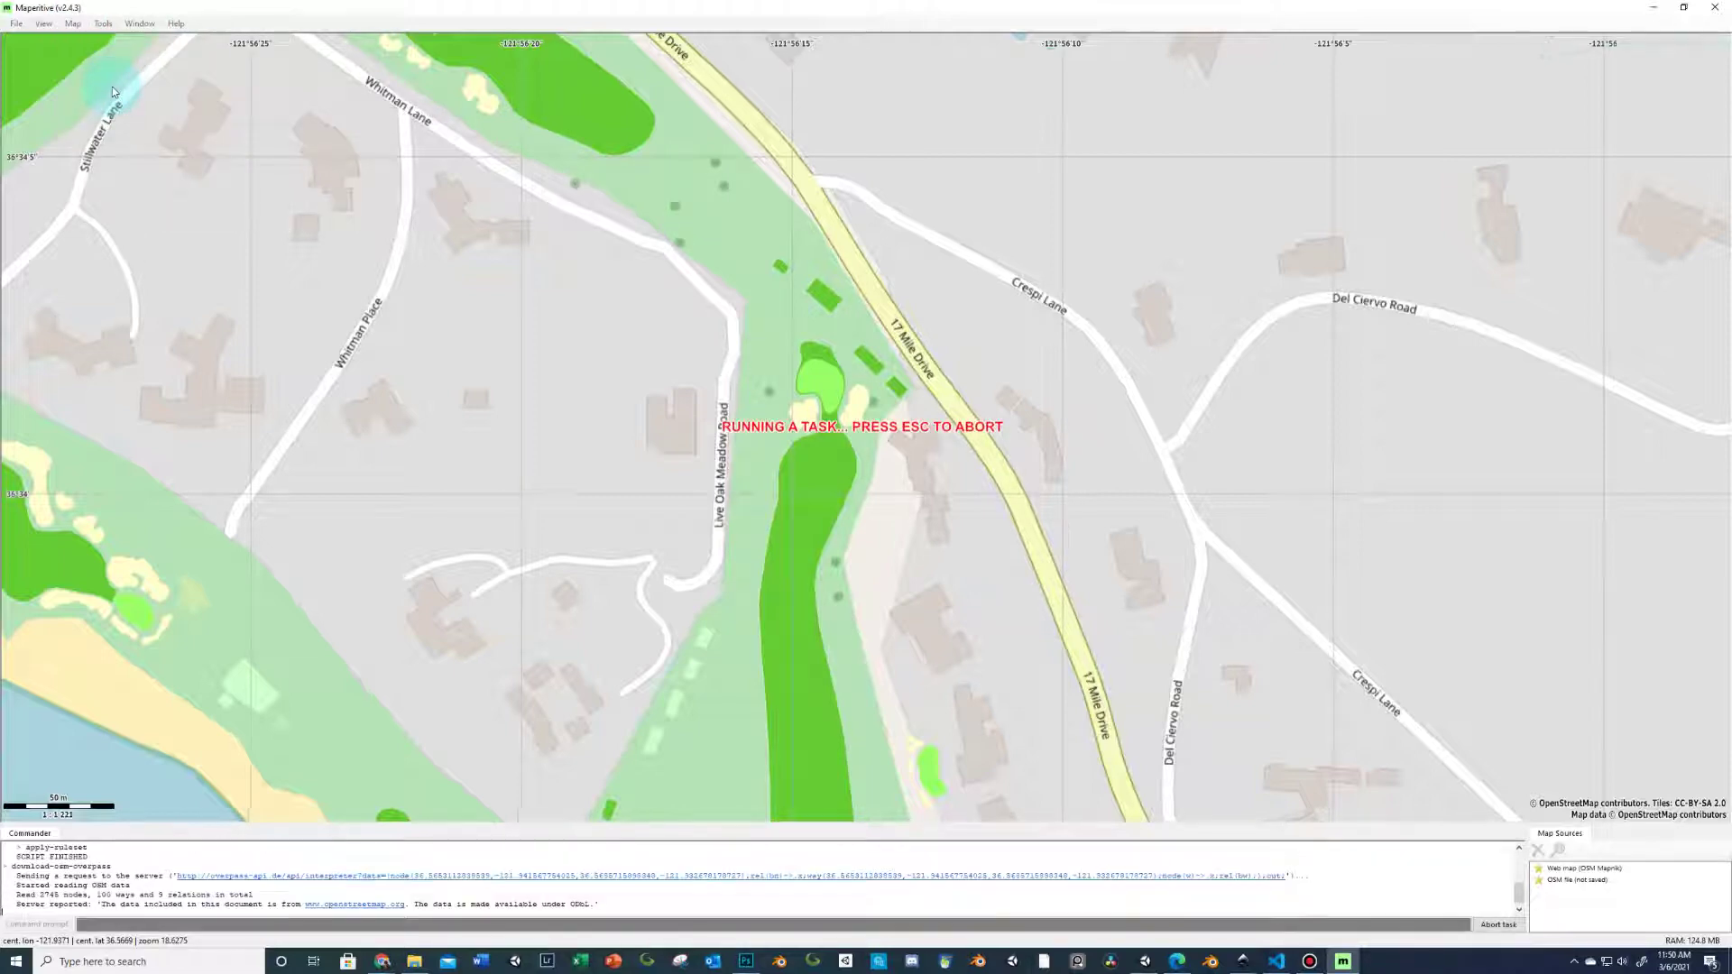
# - Switch the rendering rules to default, then to OSMgolfcourse, and zoom out
pyautogui.click(94, 25)
pyautogui.moveTo(72, 25)
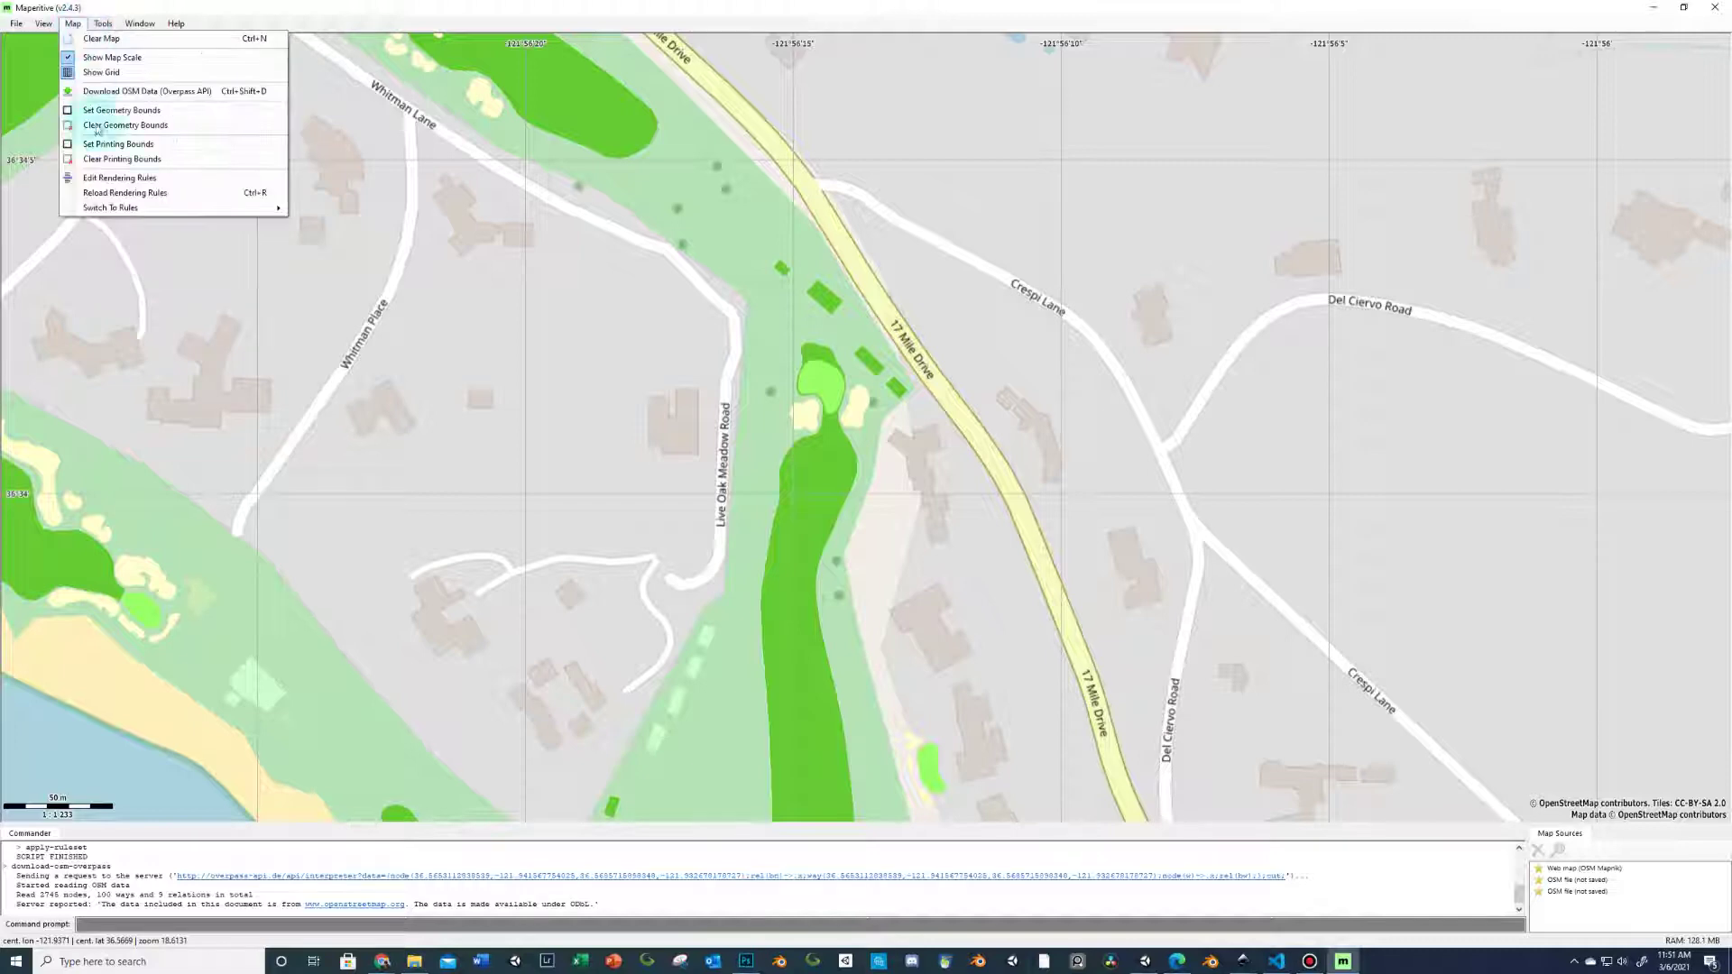
pyautogui.moveTo(230, 208)
pyautogui.click(327, 210)
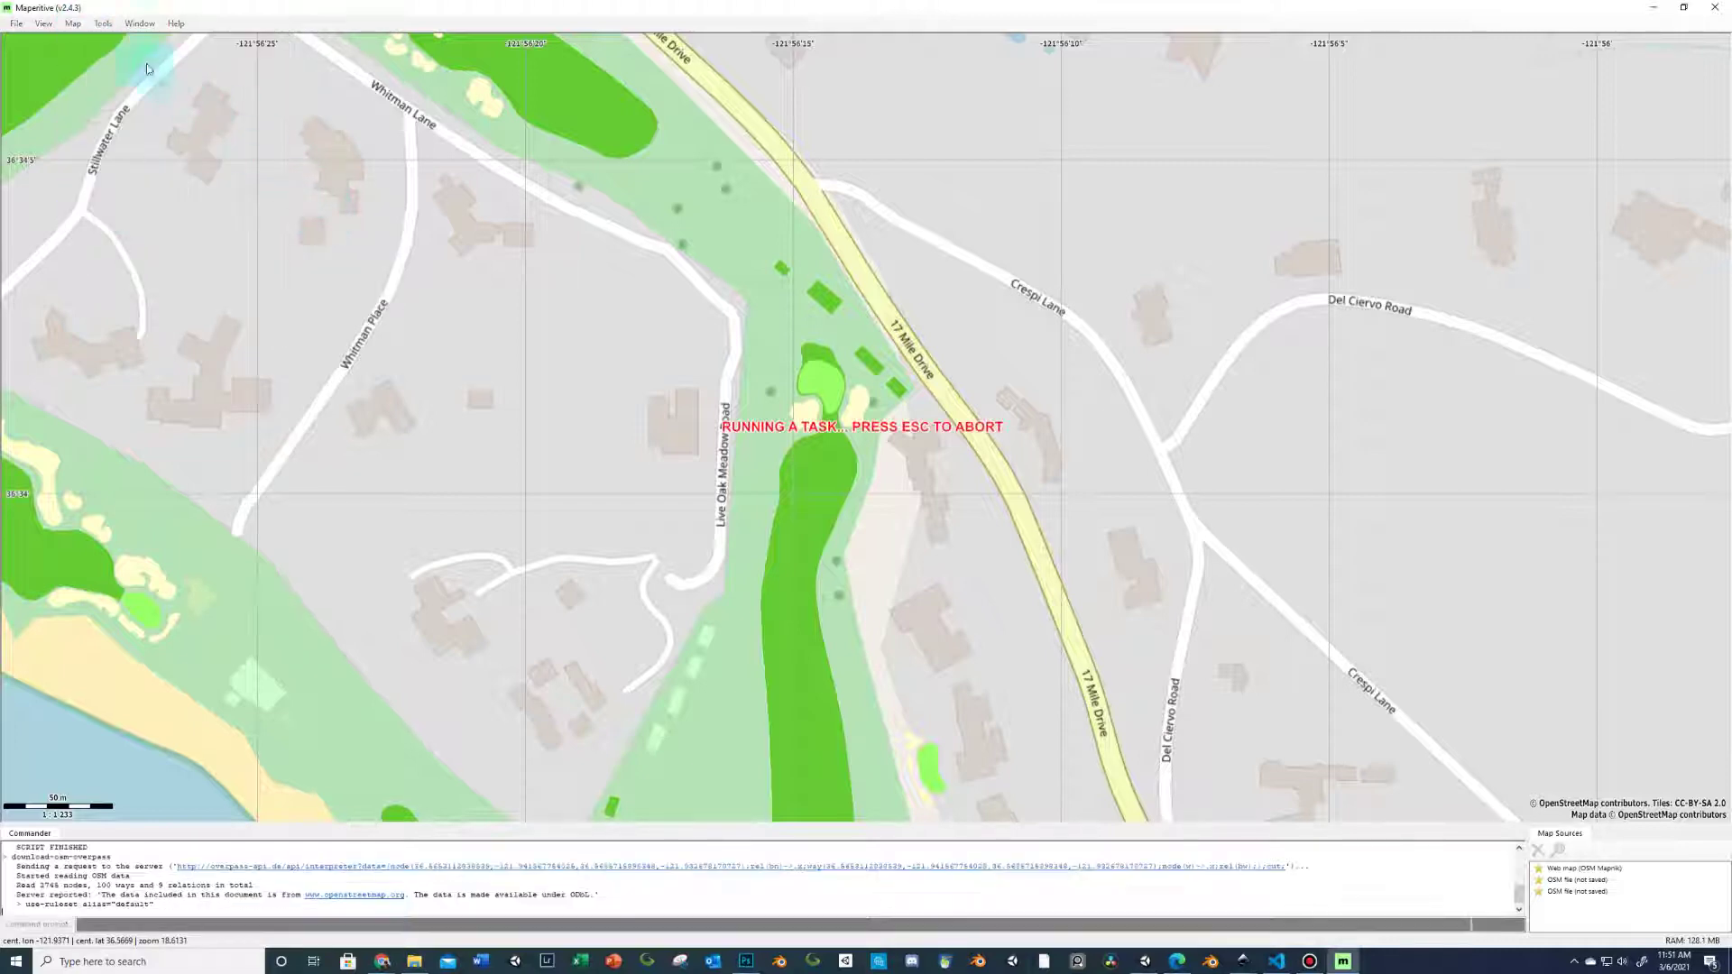
pyautogui.click(74, 25)
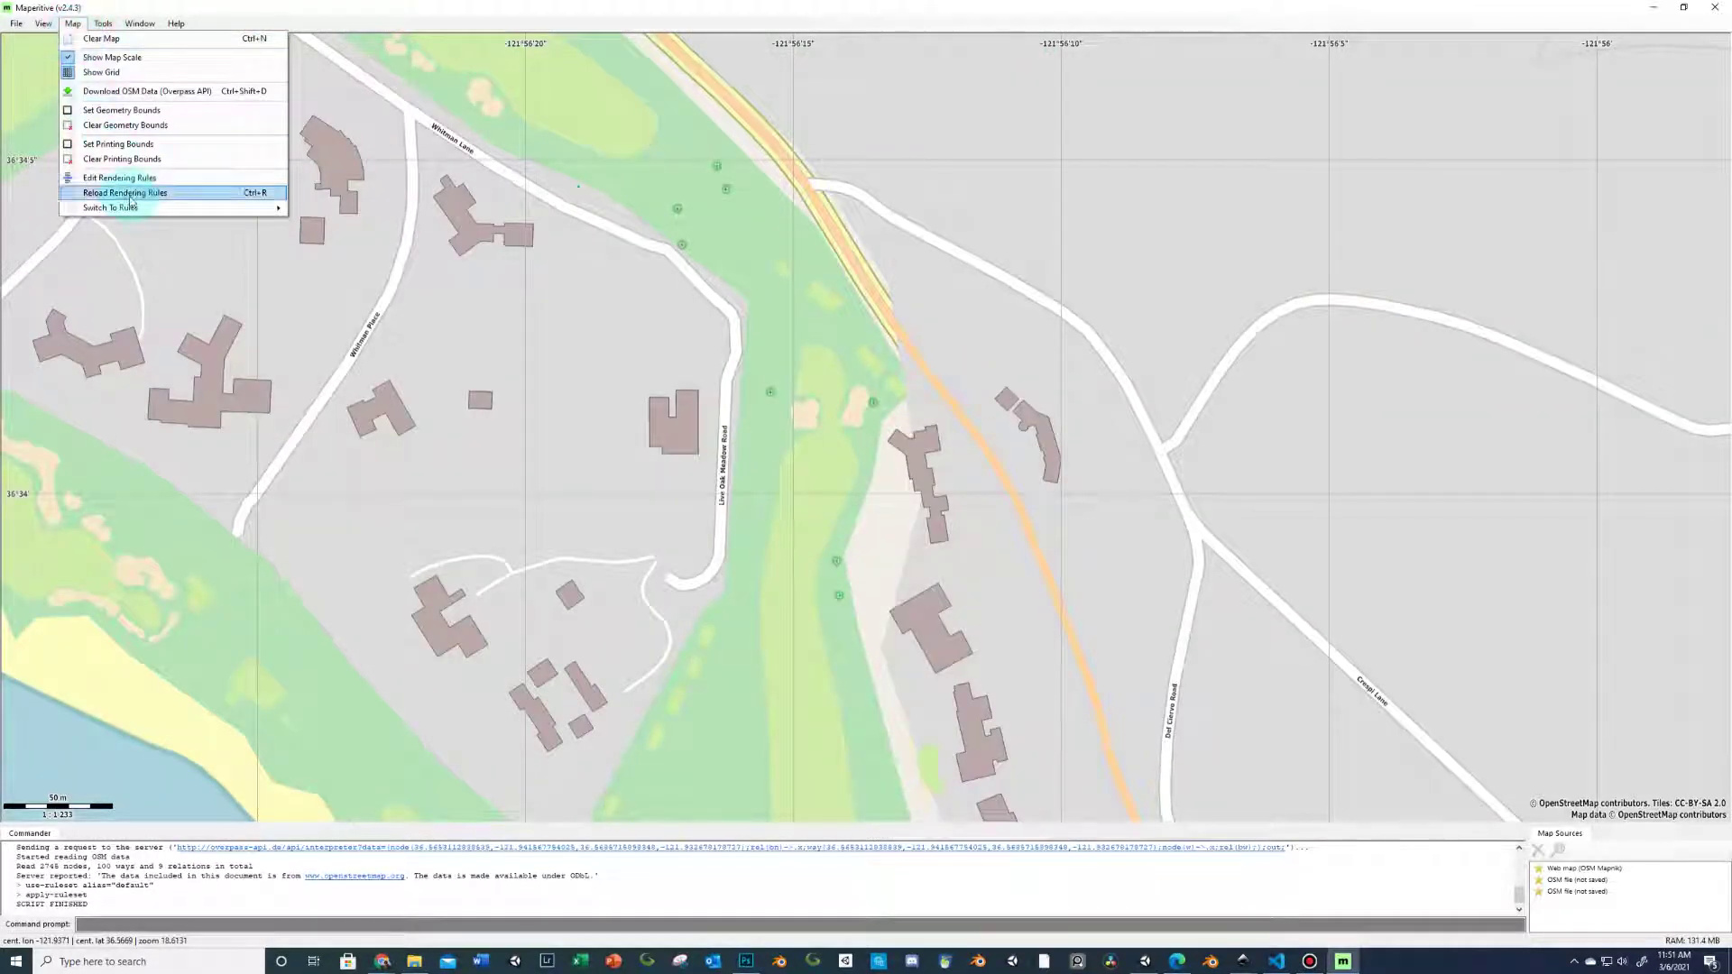
pyautogui.moveTo(127, 208)
pyautogui.click(344, 298)
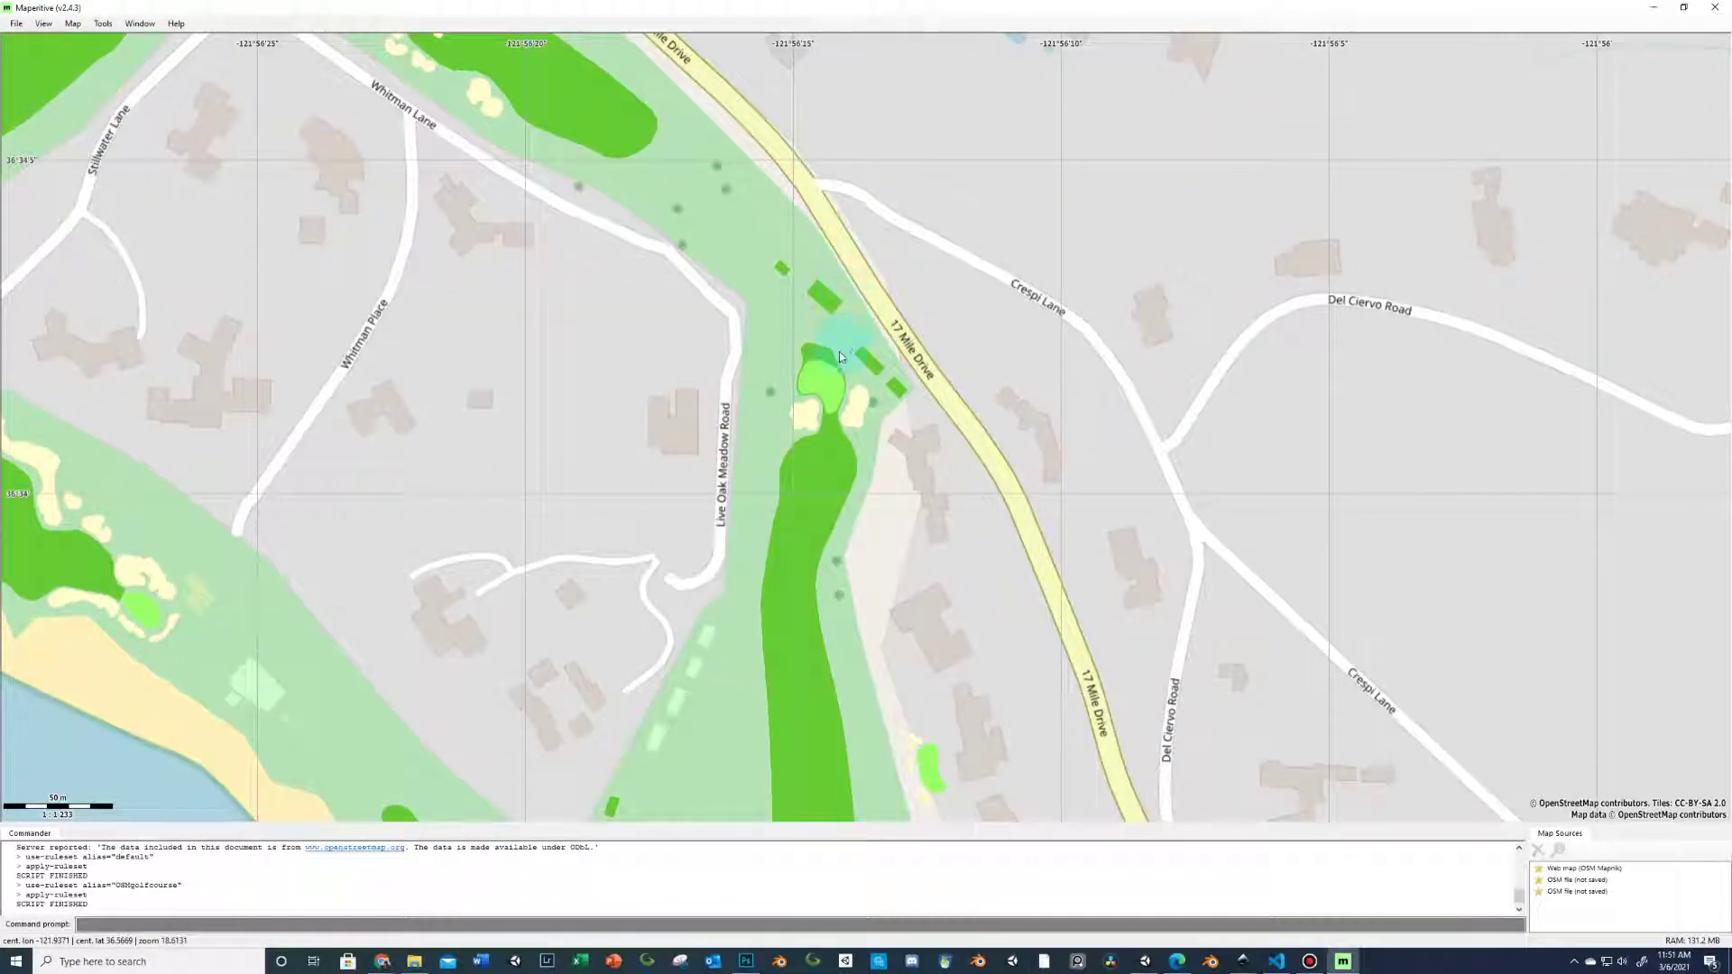
pyautogui.scroll(-3, 842, 352)
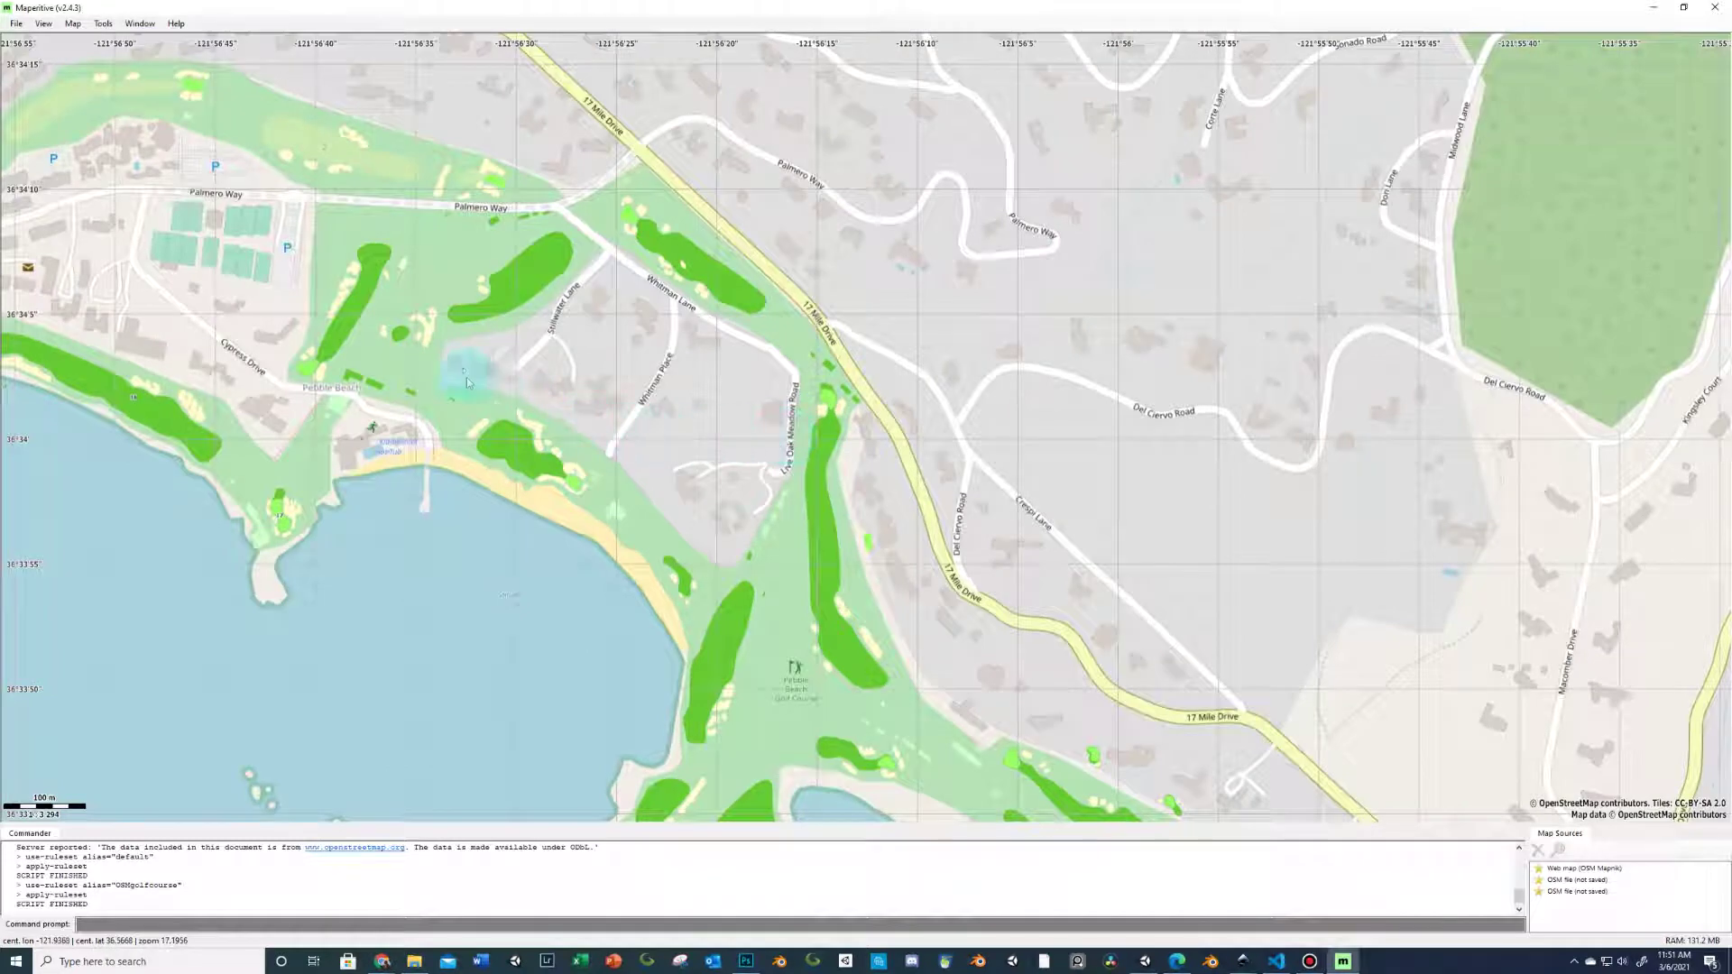
# - Pan and zoom out until the entire Pebble Beach course and bay fit on screen
pyautogui.moveTo(467, 383); pyautogui.dragTo(711, 449)
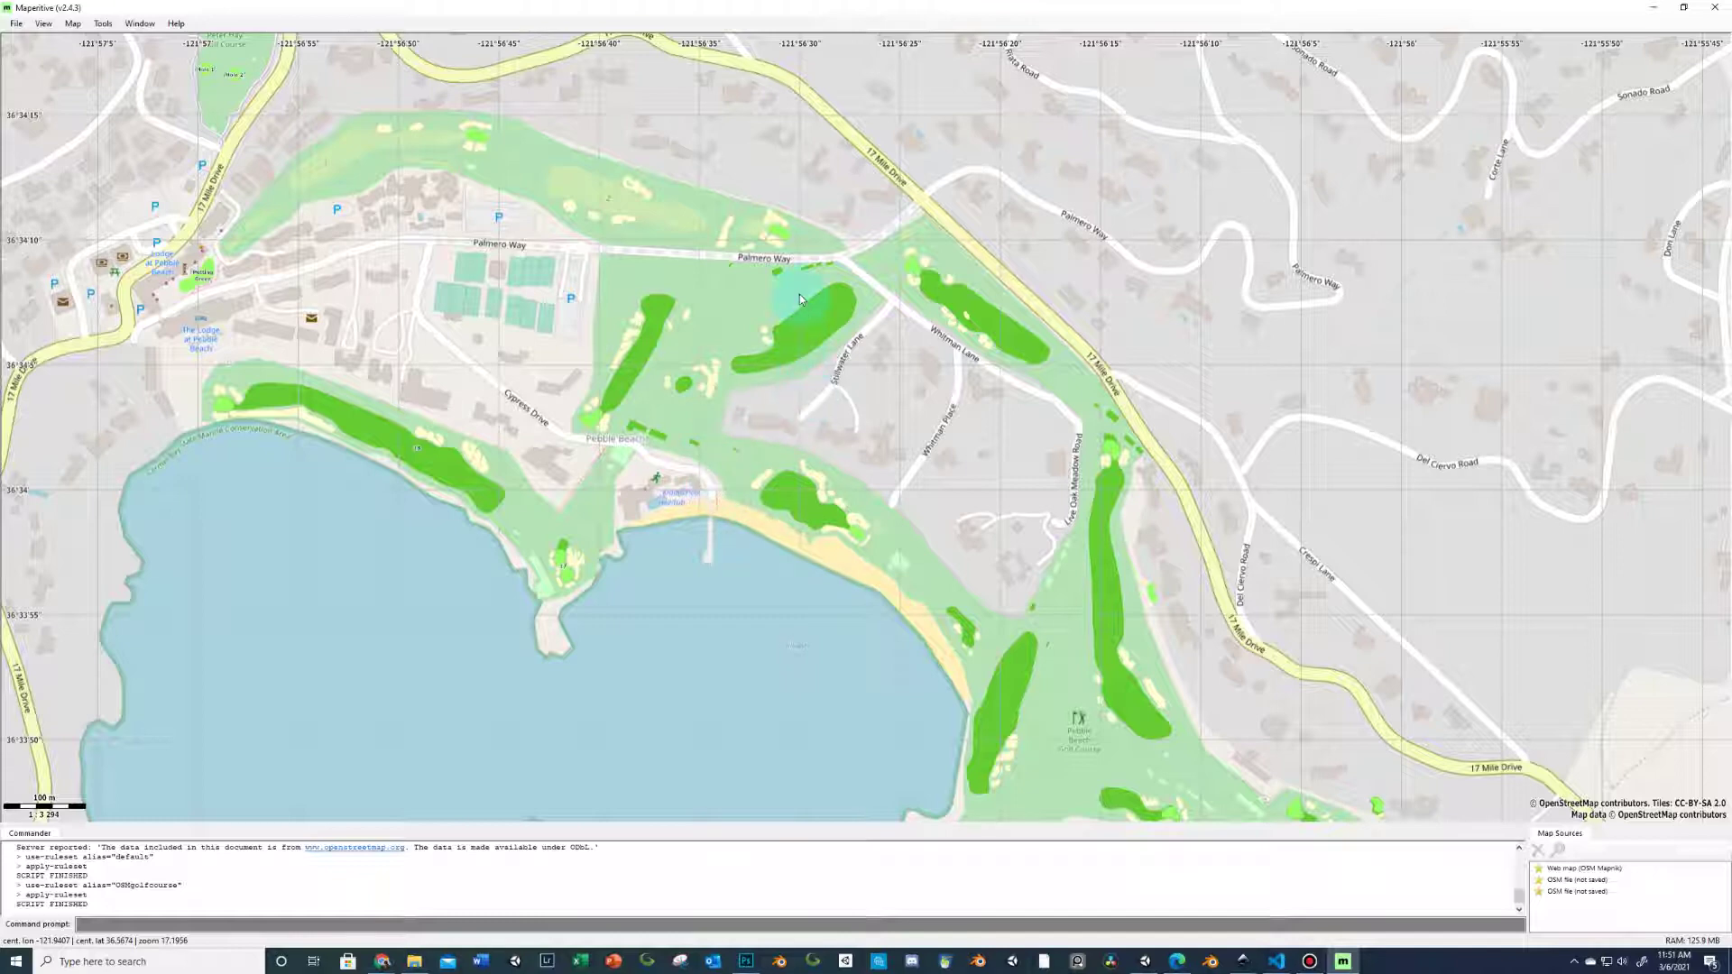
pyautogui.moveTo(927, 498); pyautogui.dragTo(851, 440)
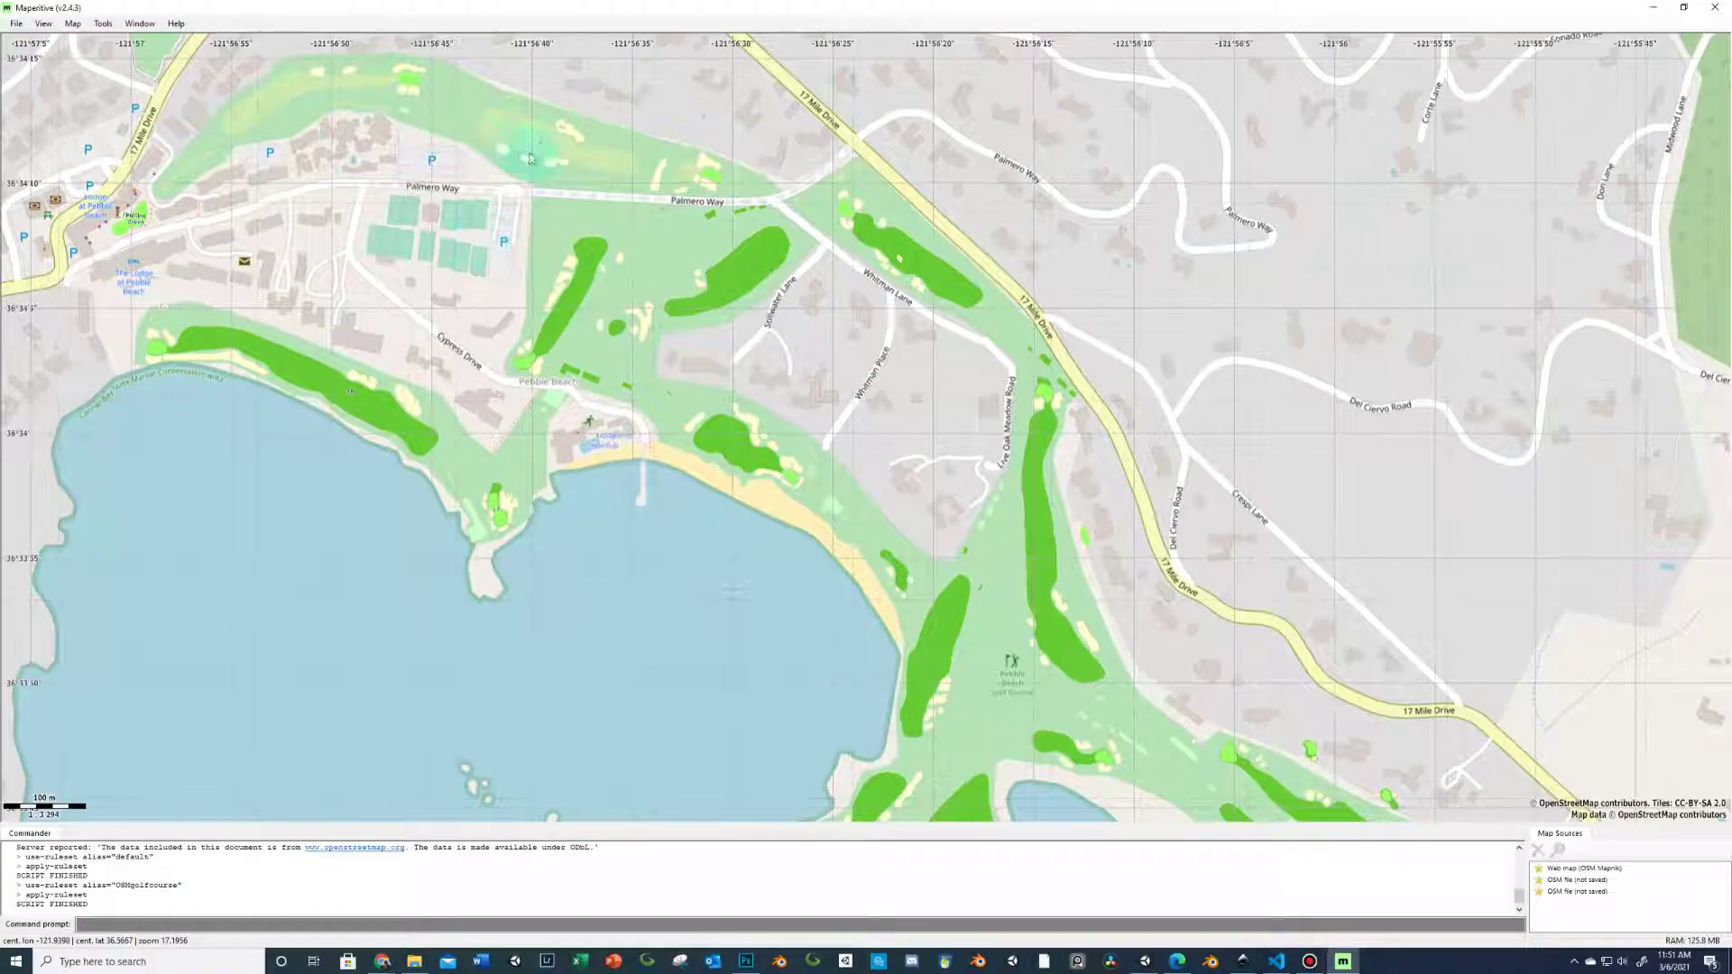
pyautogui.scroll(-1, 997, 492)
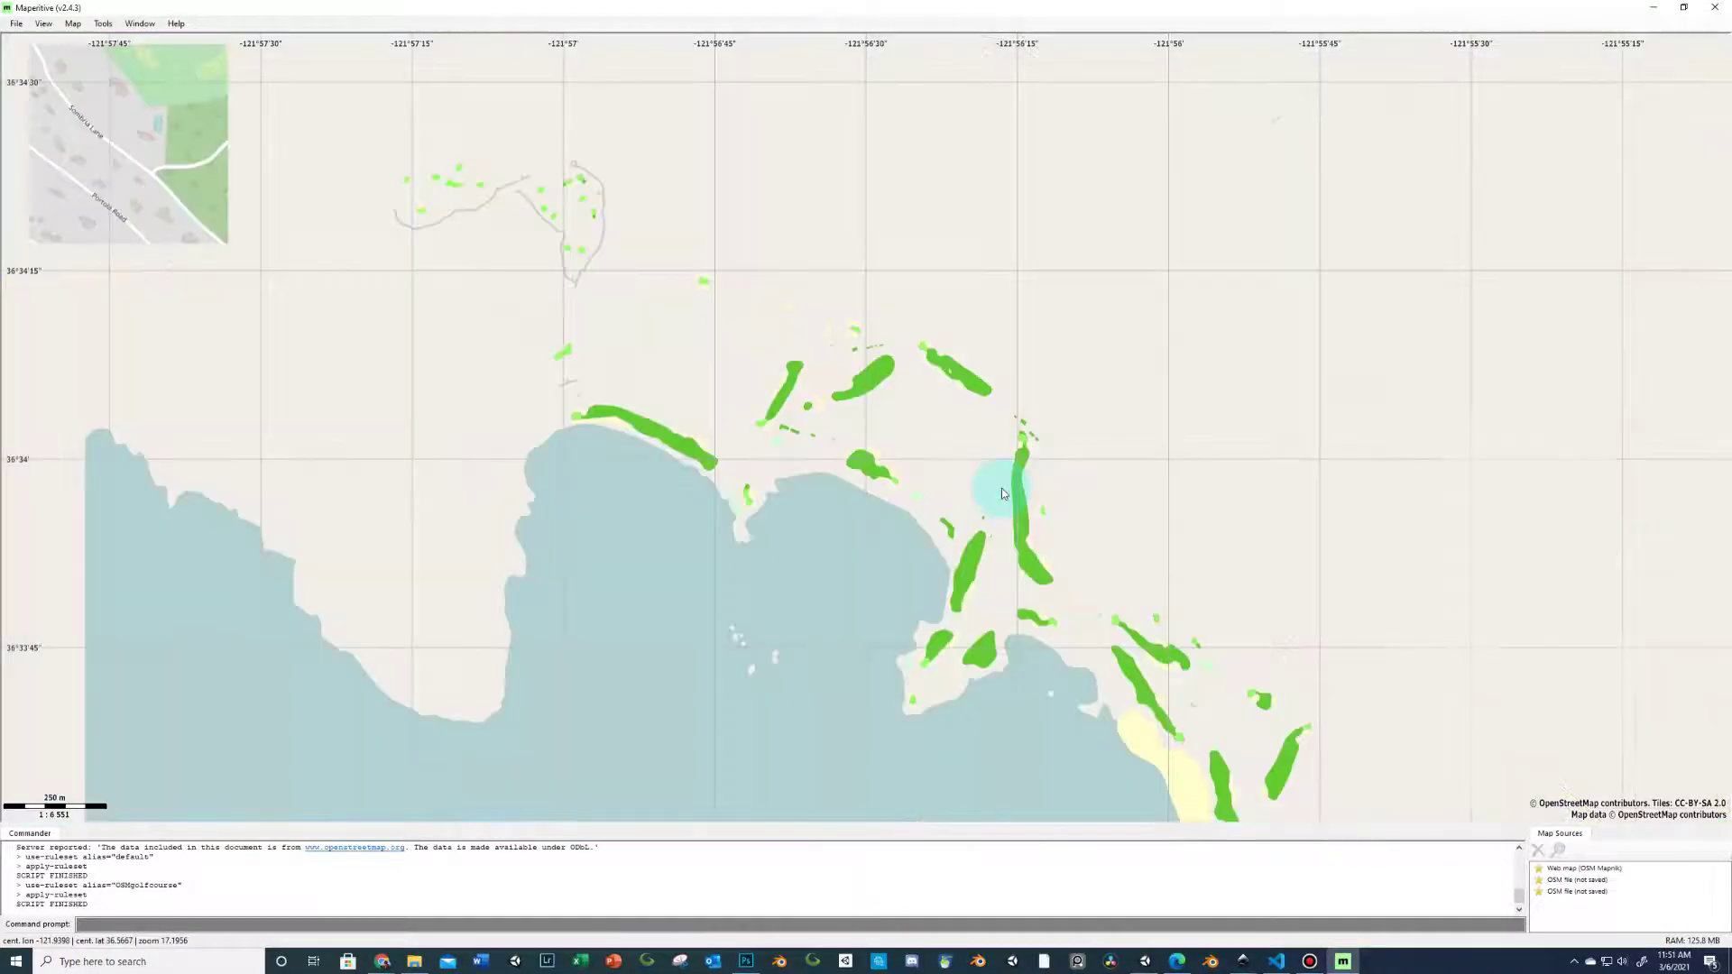
pyautogui.moveTo(1003, 499); pyautogui.dragTo(817, 341)
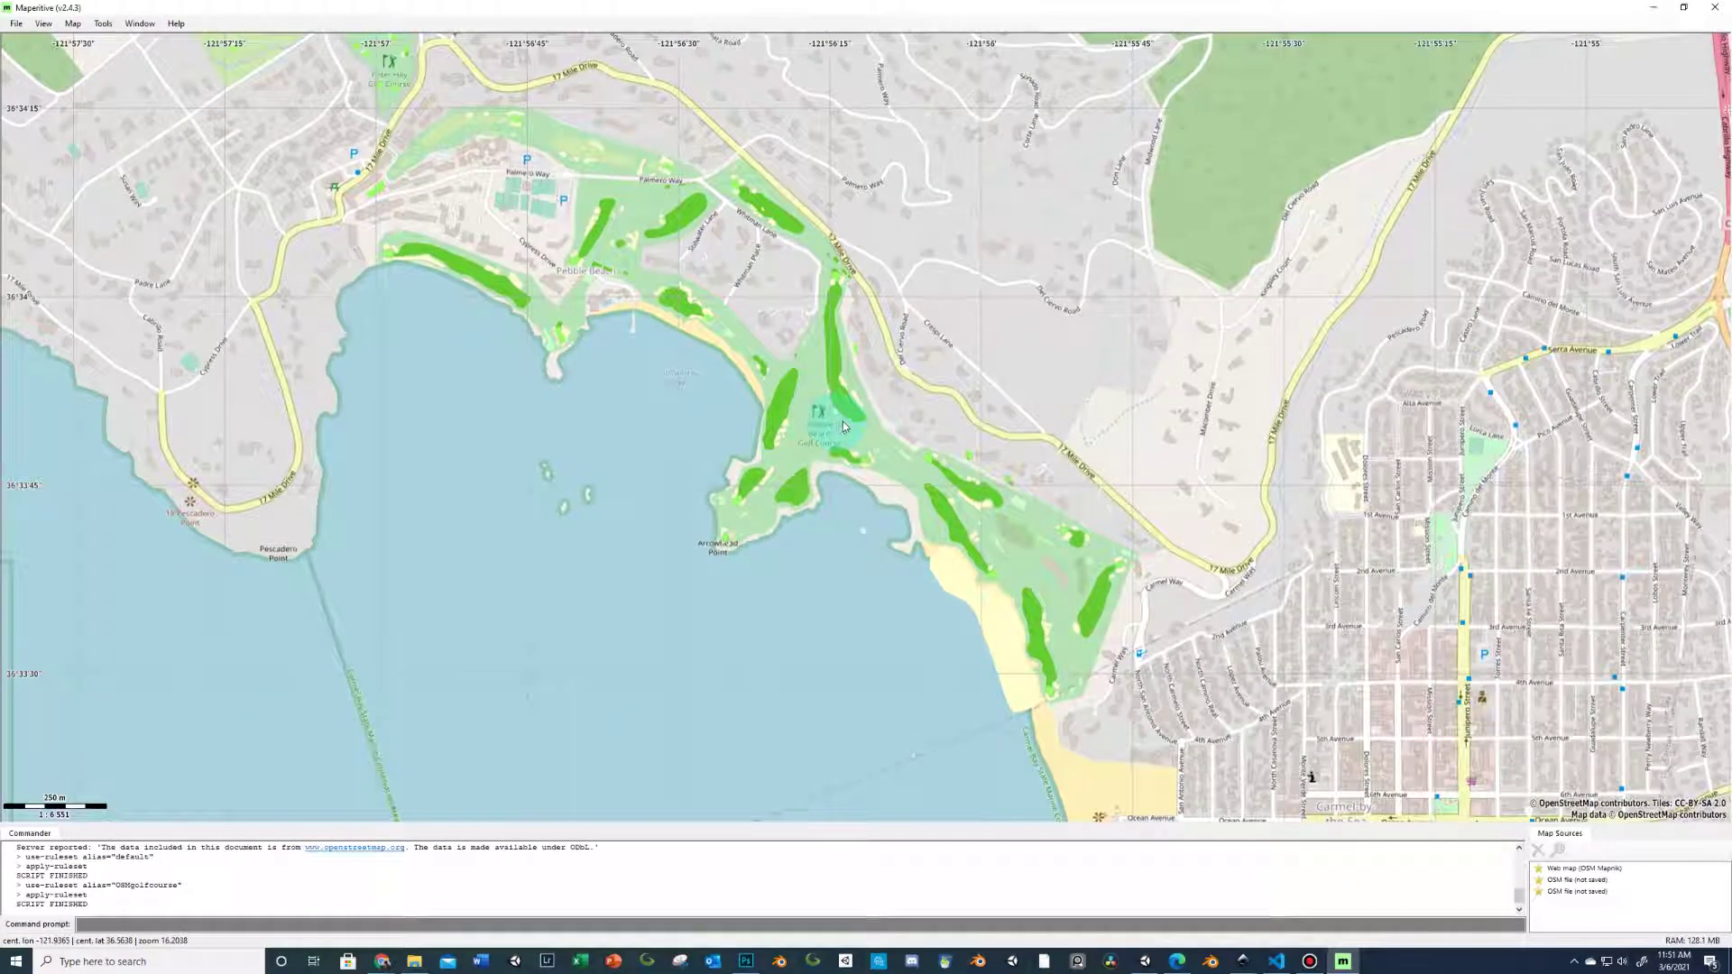
# - Clear the map, download OSM data via Overpass API, and export to SVG for Inkscape
pyautogui.click(103, 24)
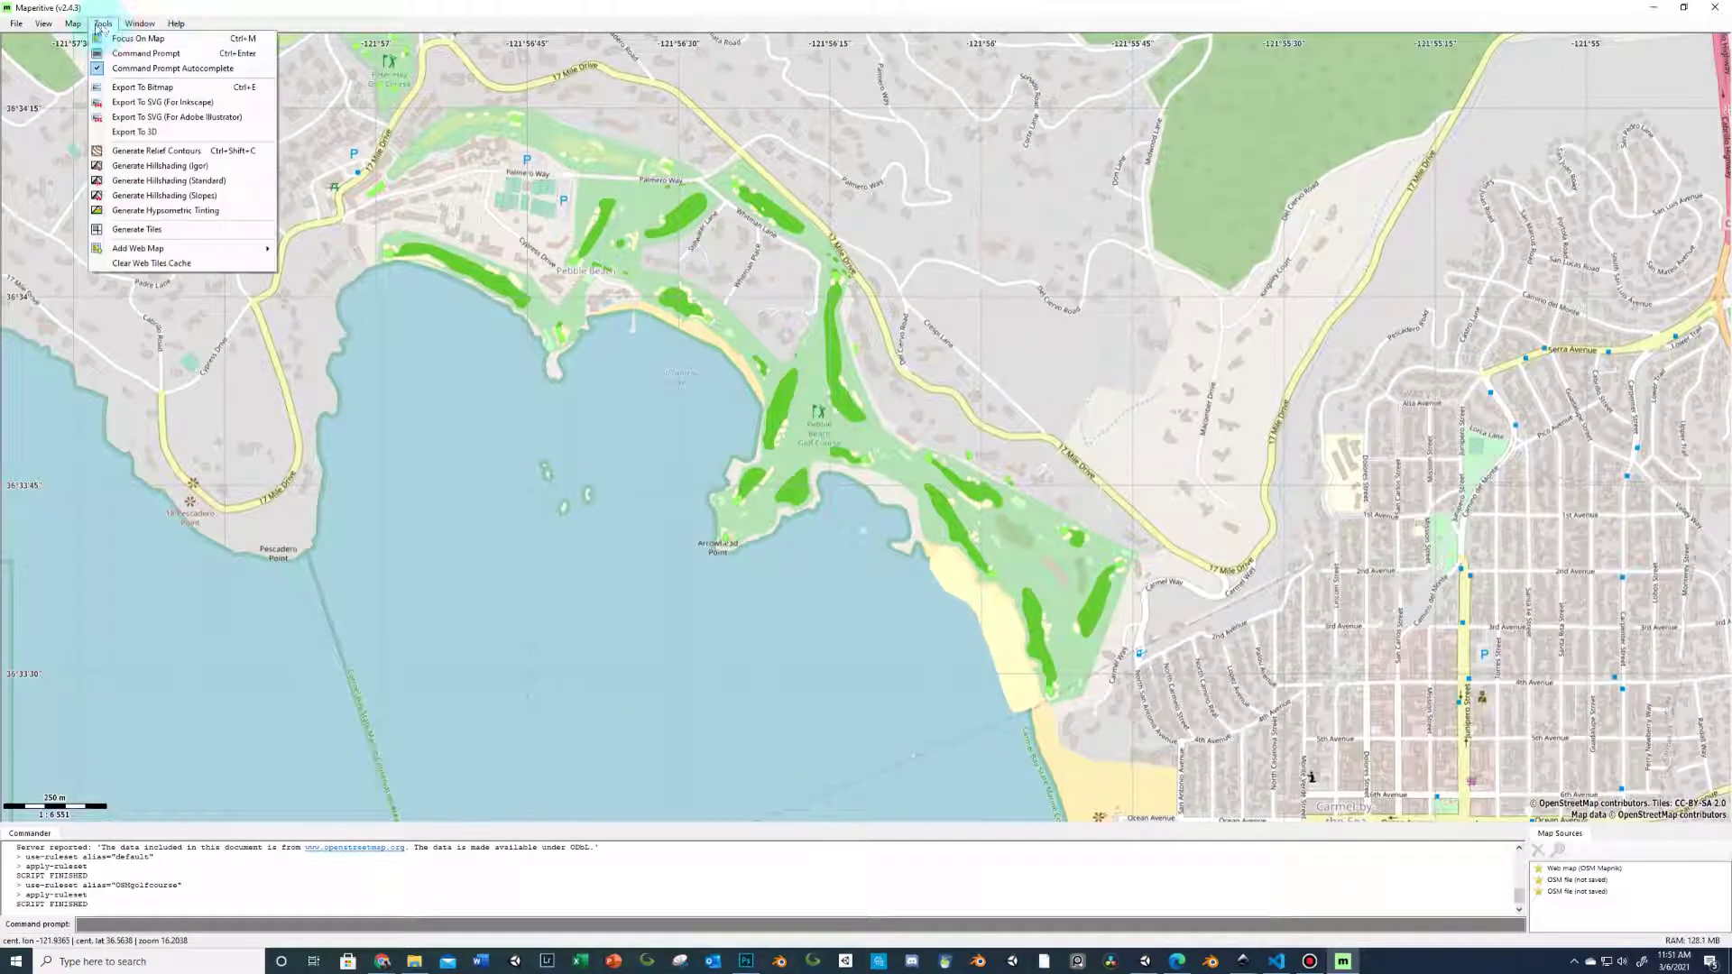
pyautogui.click(81, 38)
pyautogui.click(73, 25)
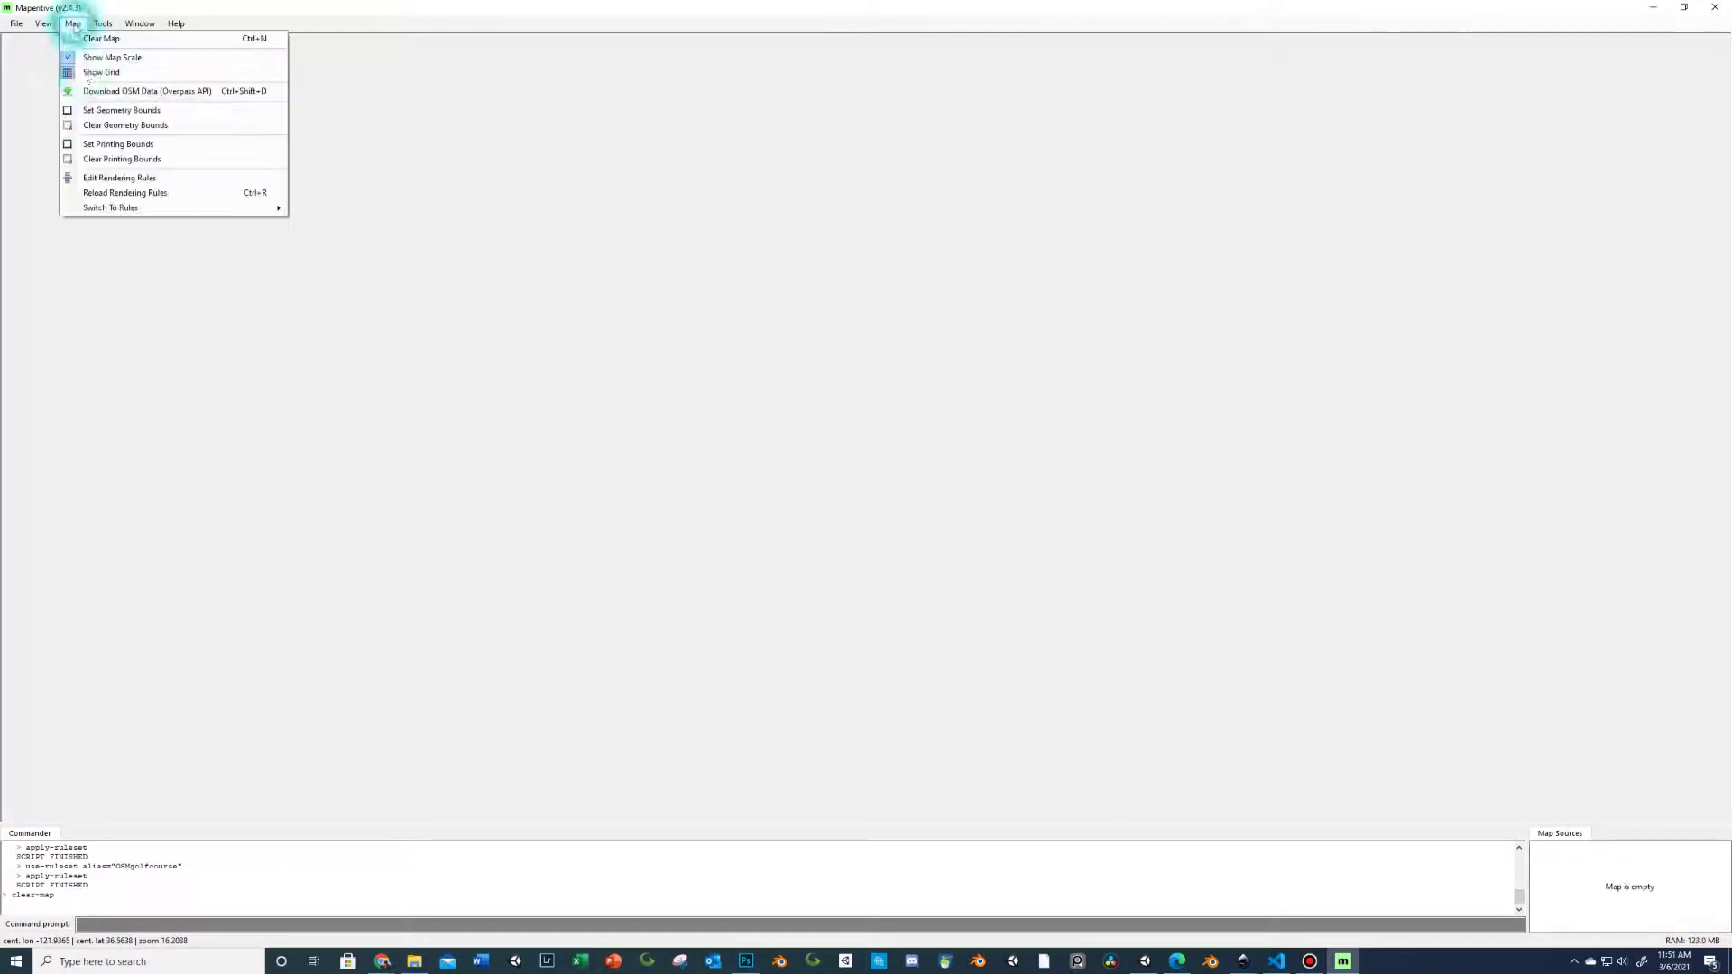
pyautogui.click(94, 91)
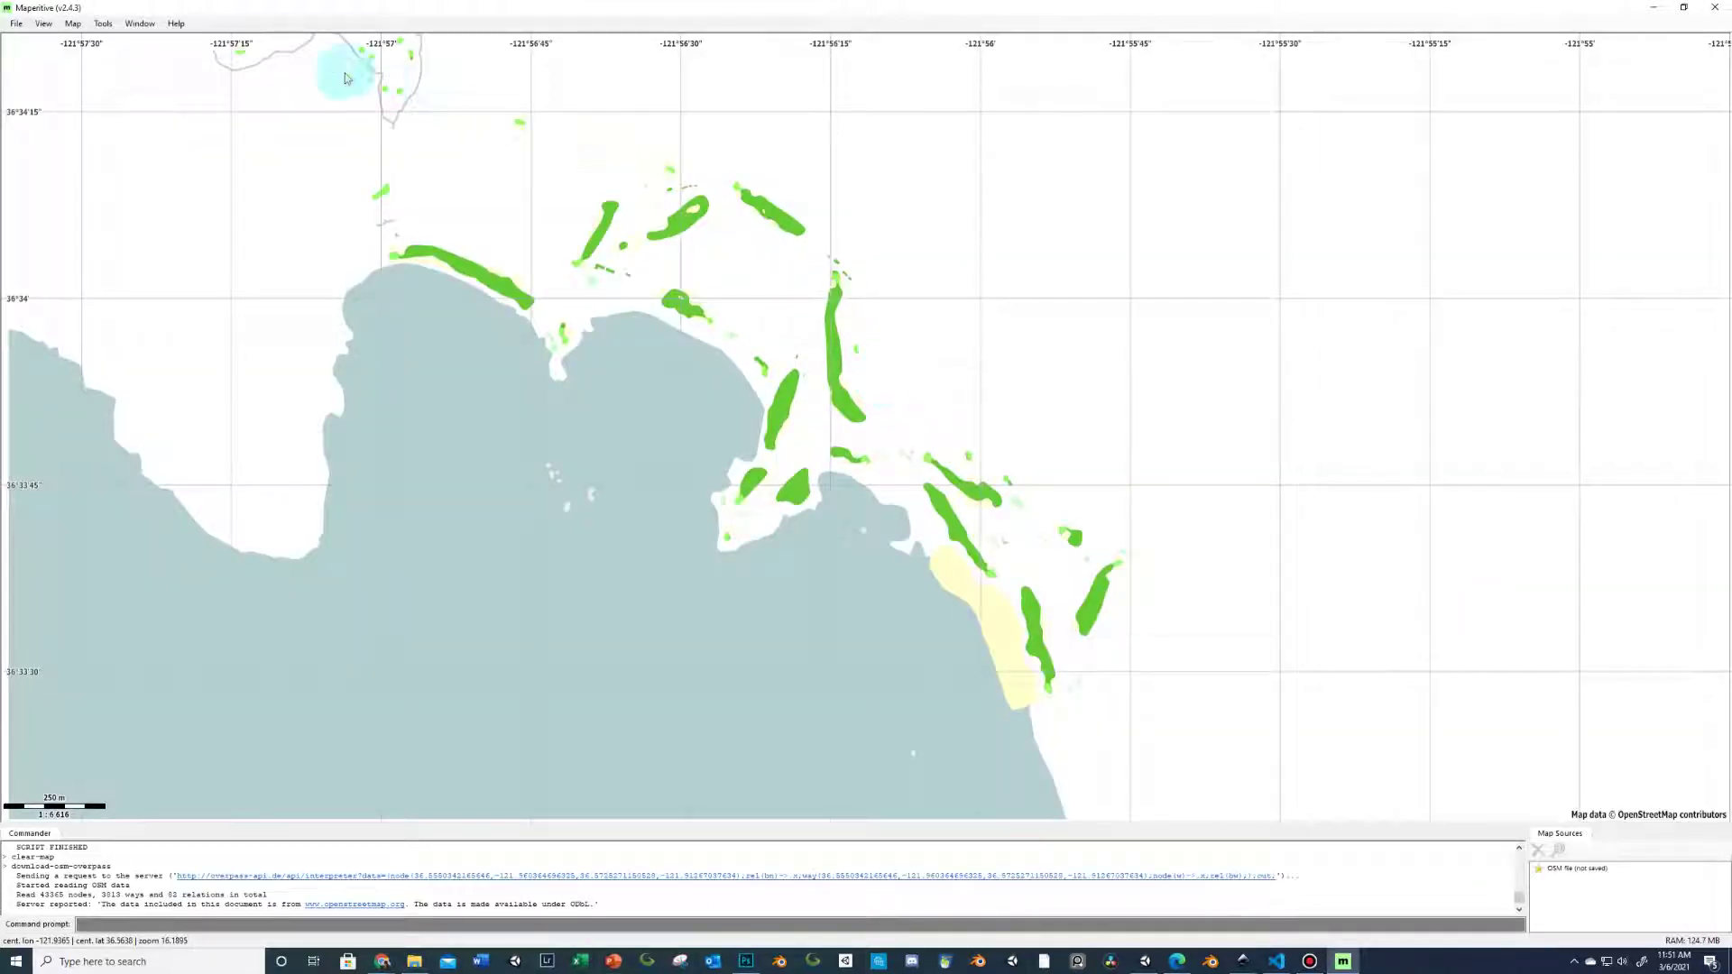
pyautogui.click(103, 23)
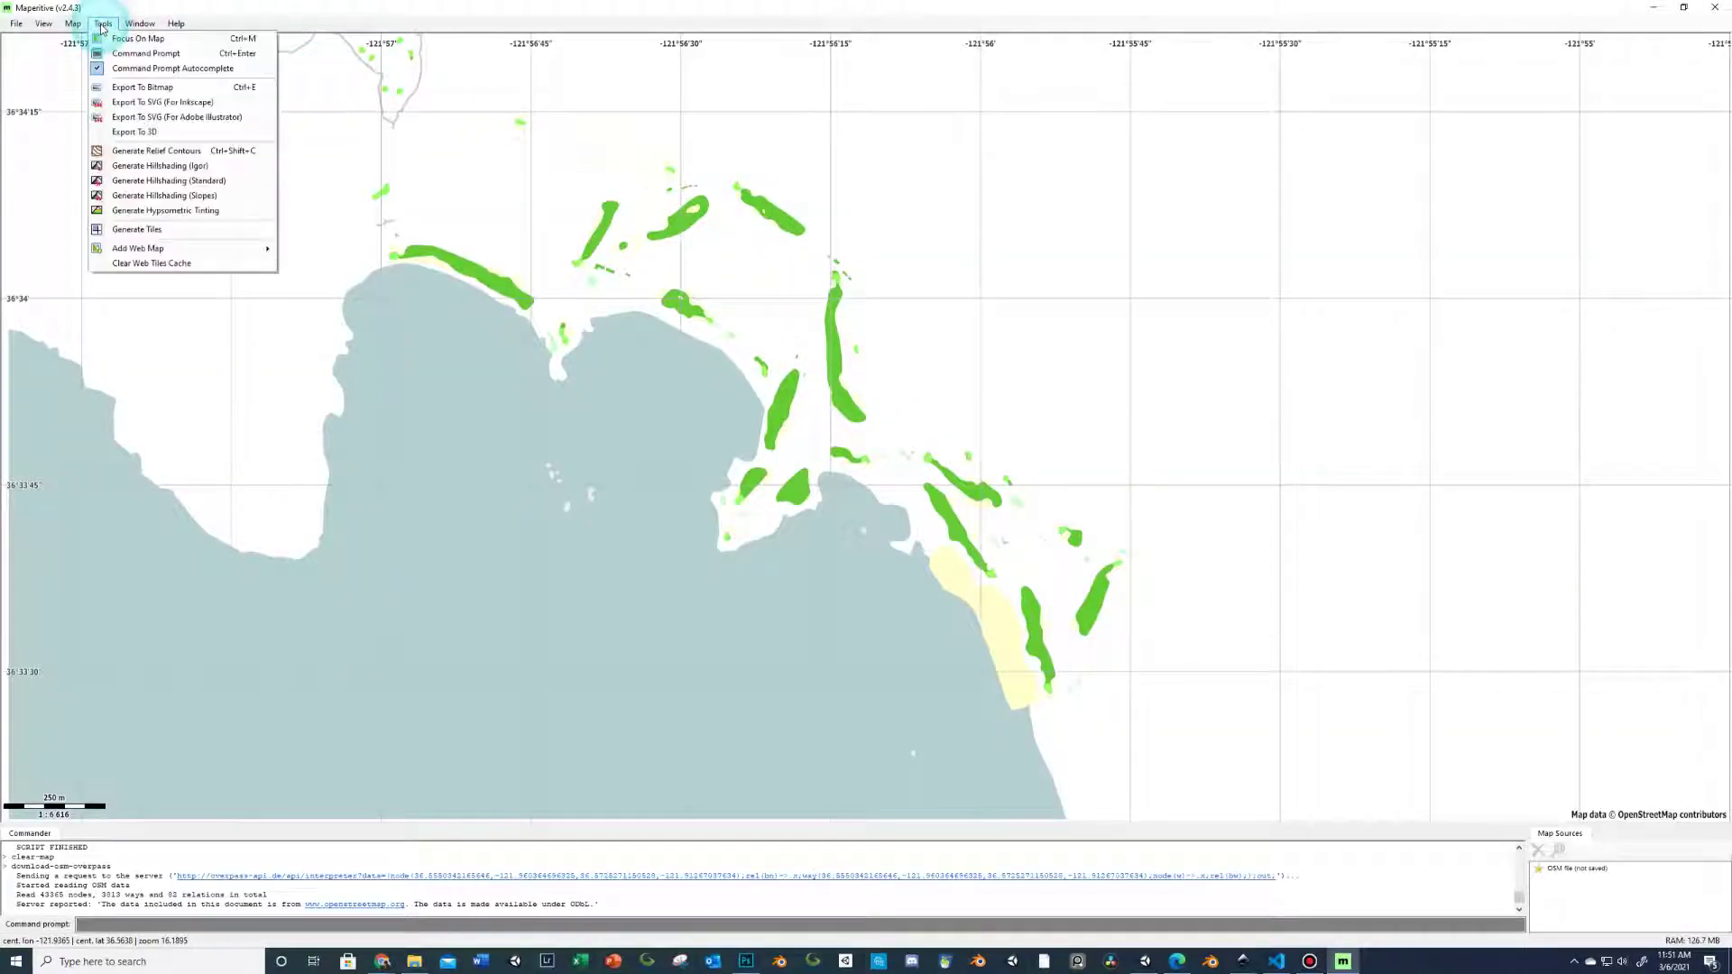
pyautogui.click(124, 102)
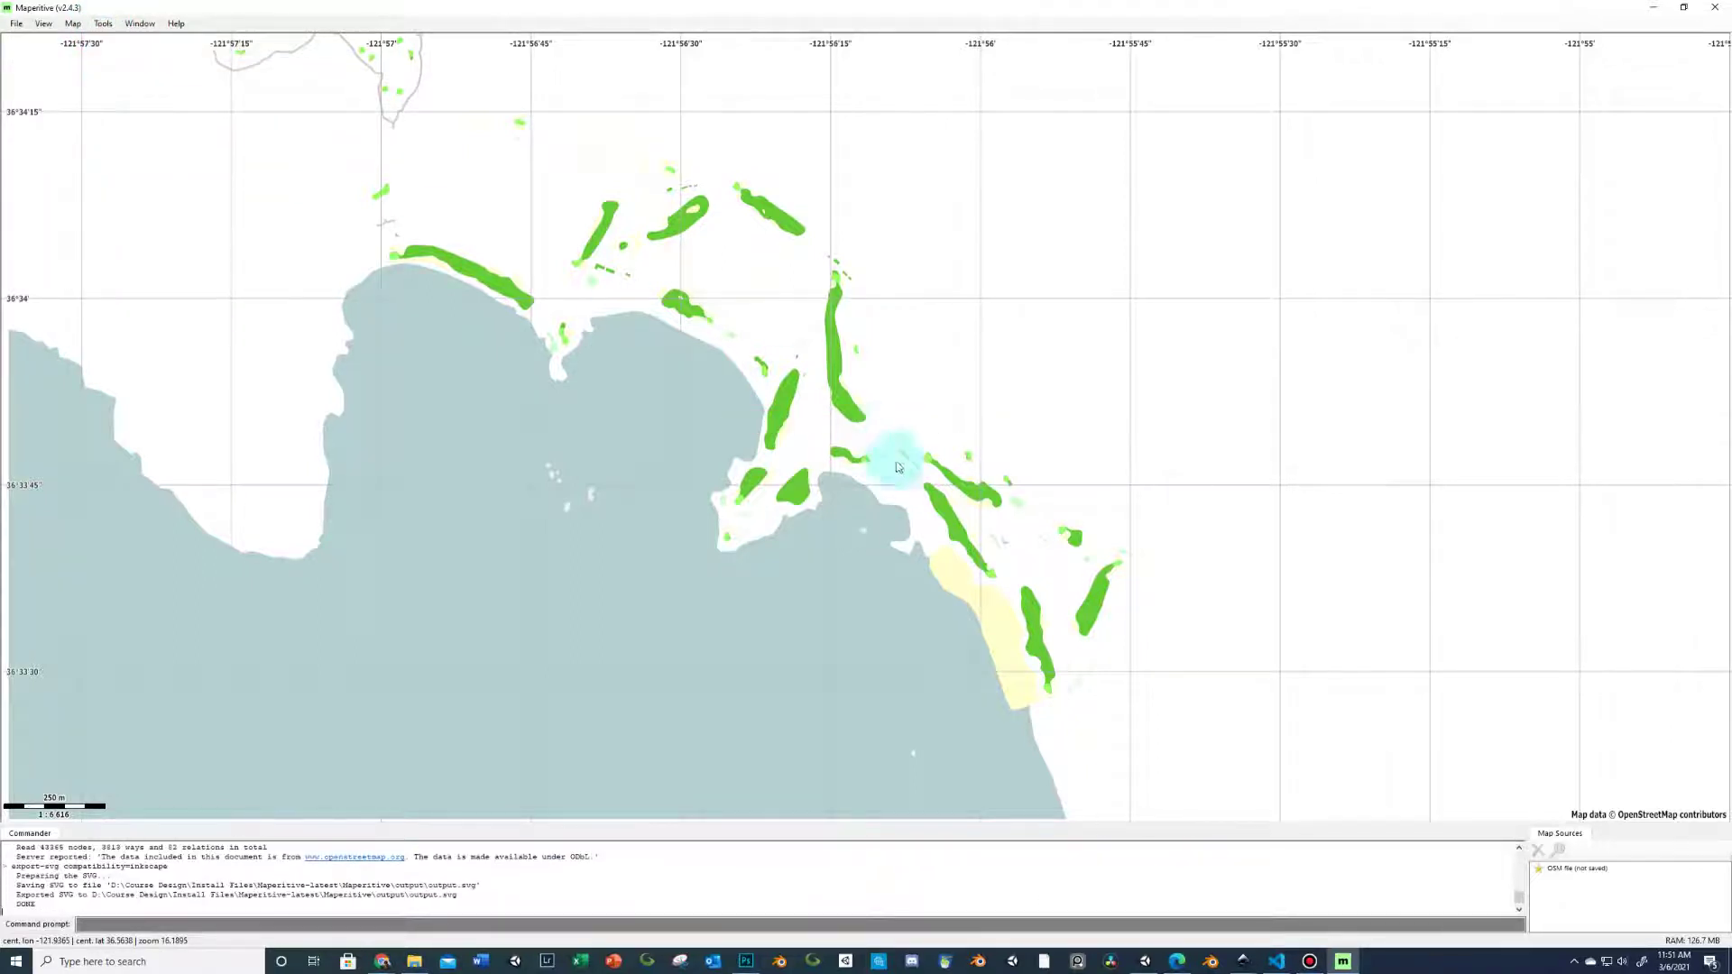
# - Rename output.svg in the output folder to pebble_svg.svg
pyautogui.click(414, 962)
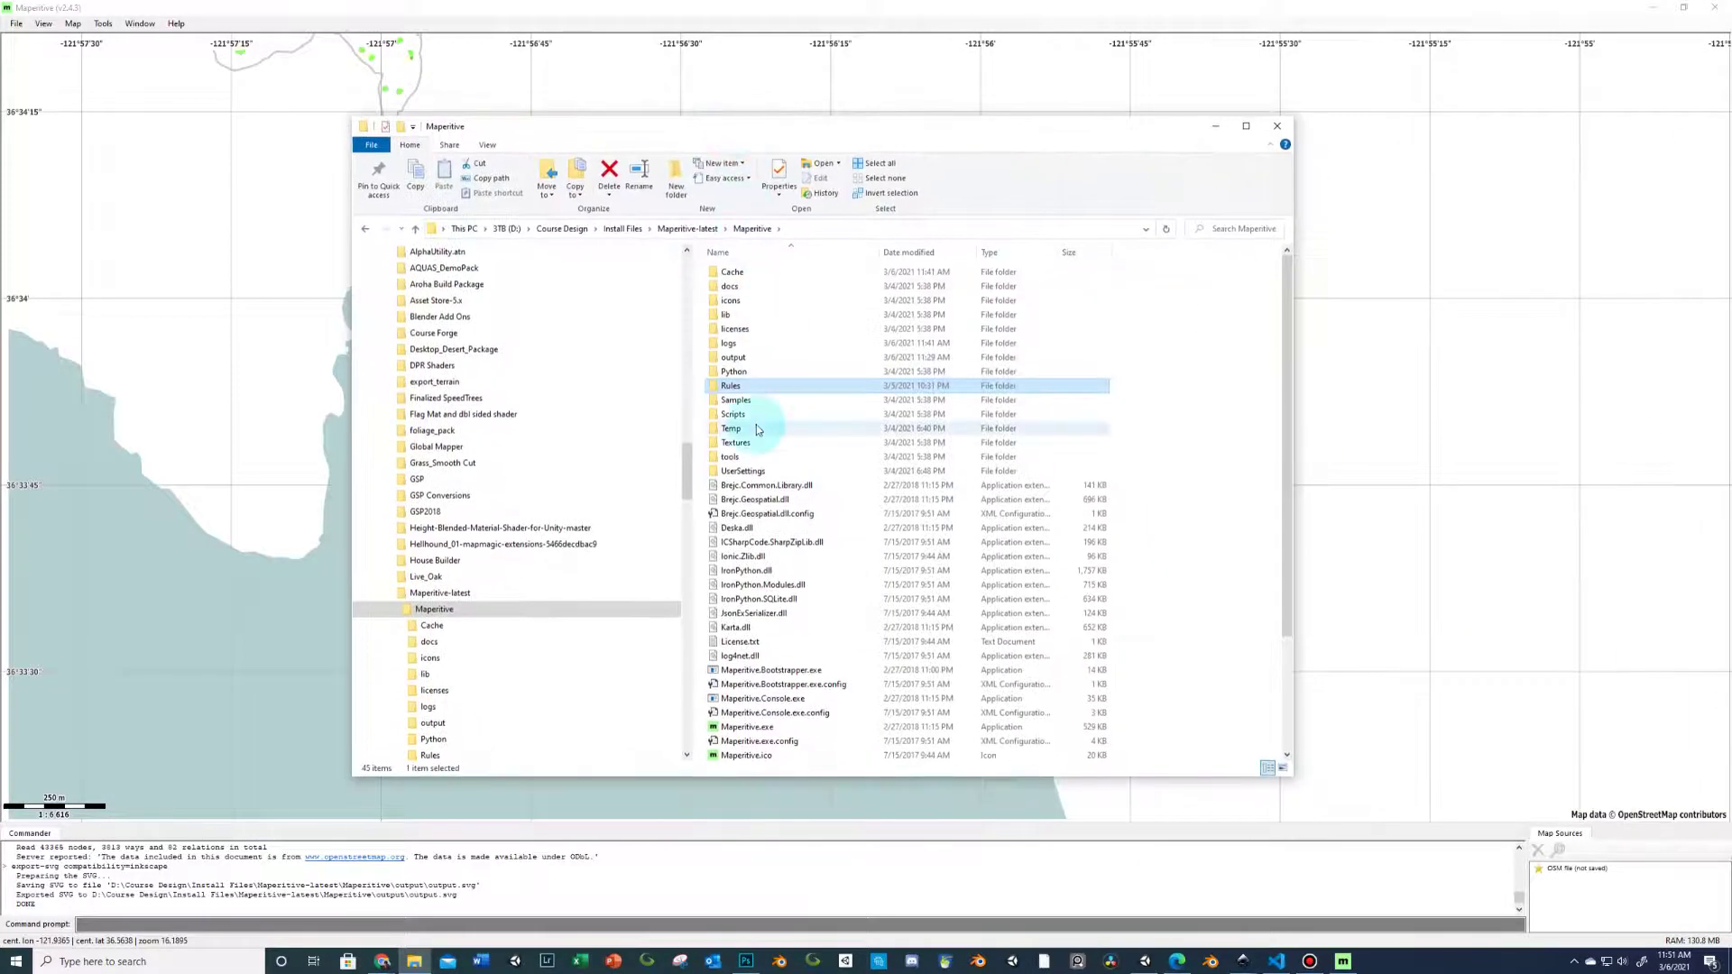
pyautogui.doubleClick(735, 358)
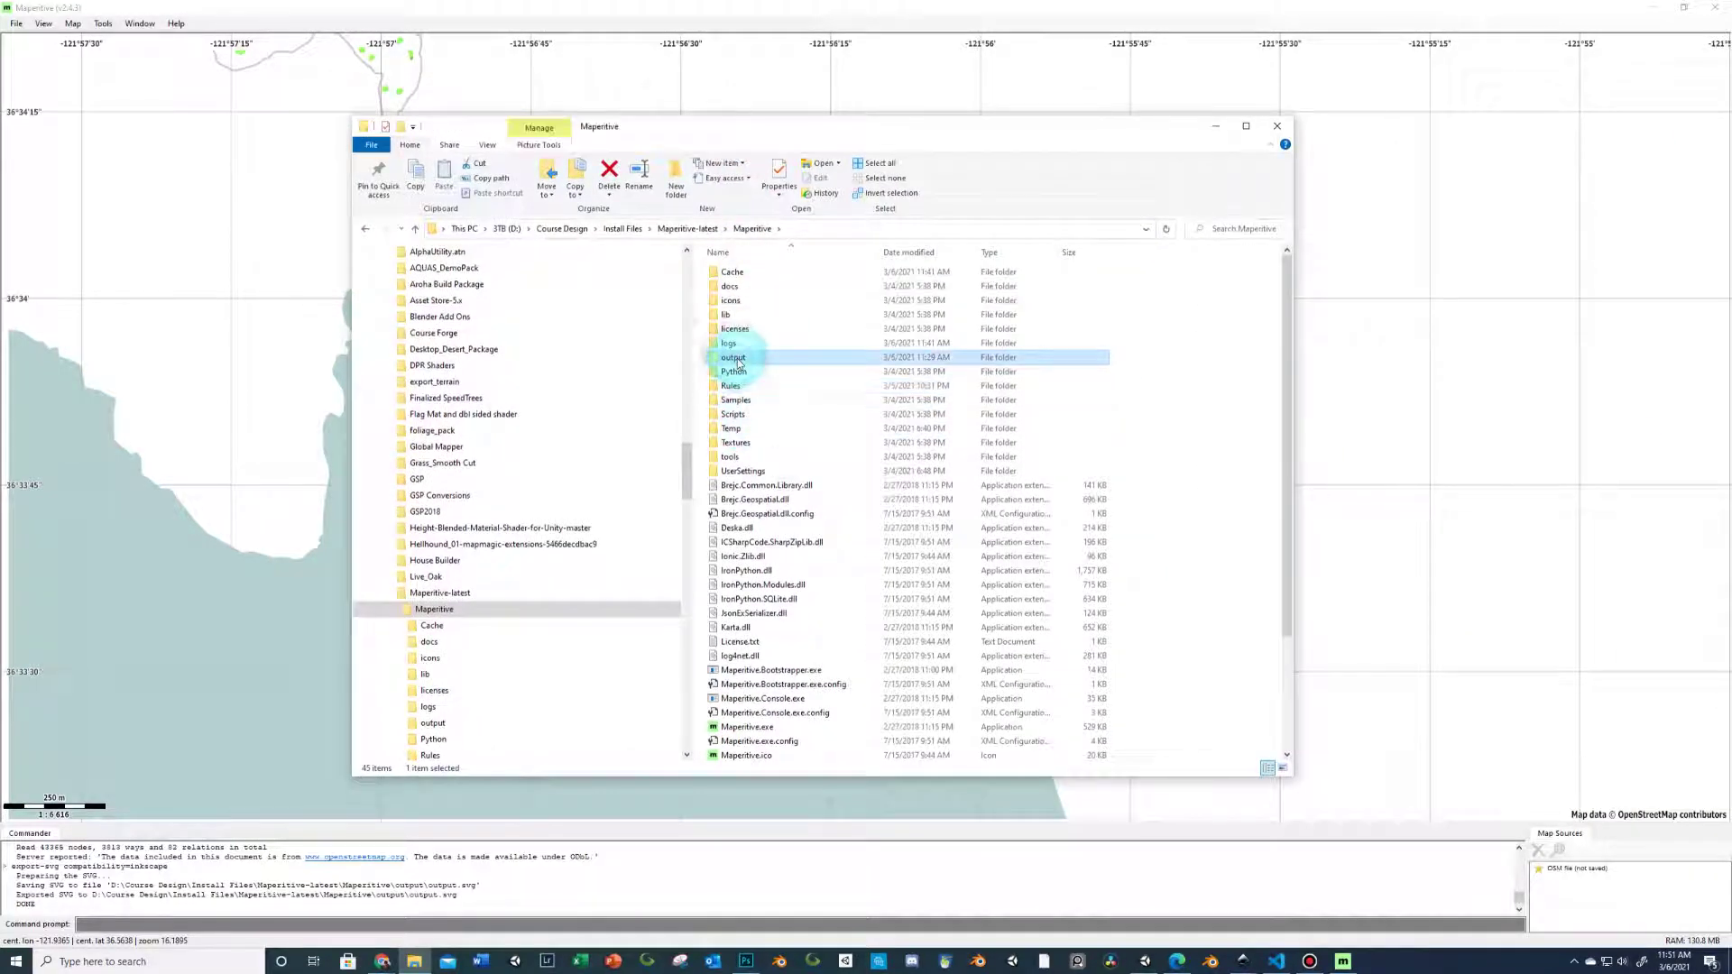
pyautogui.scroll(-1, 949, 557)
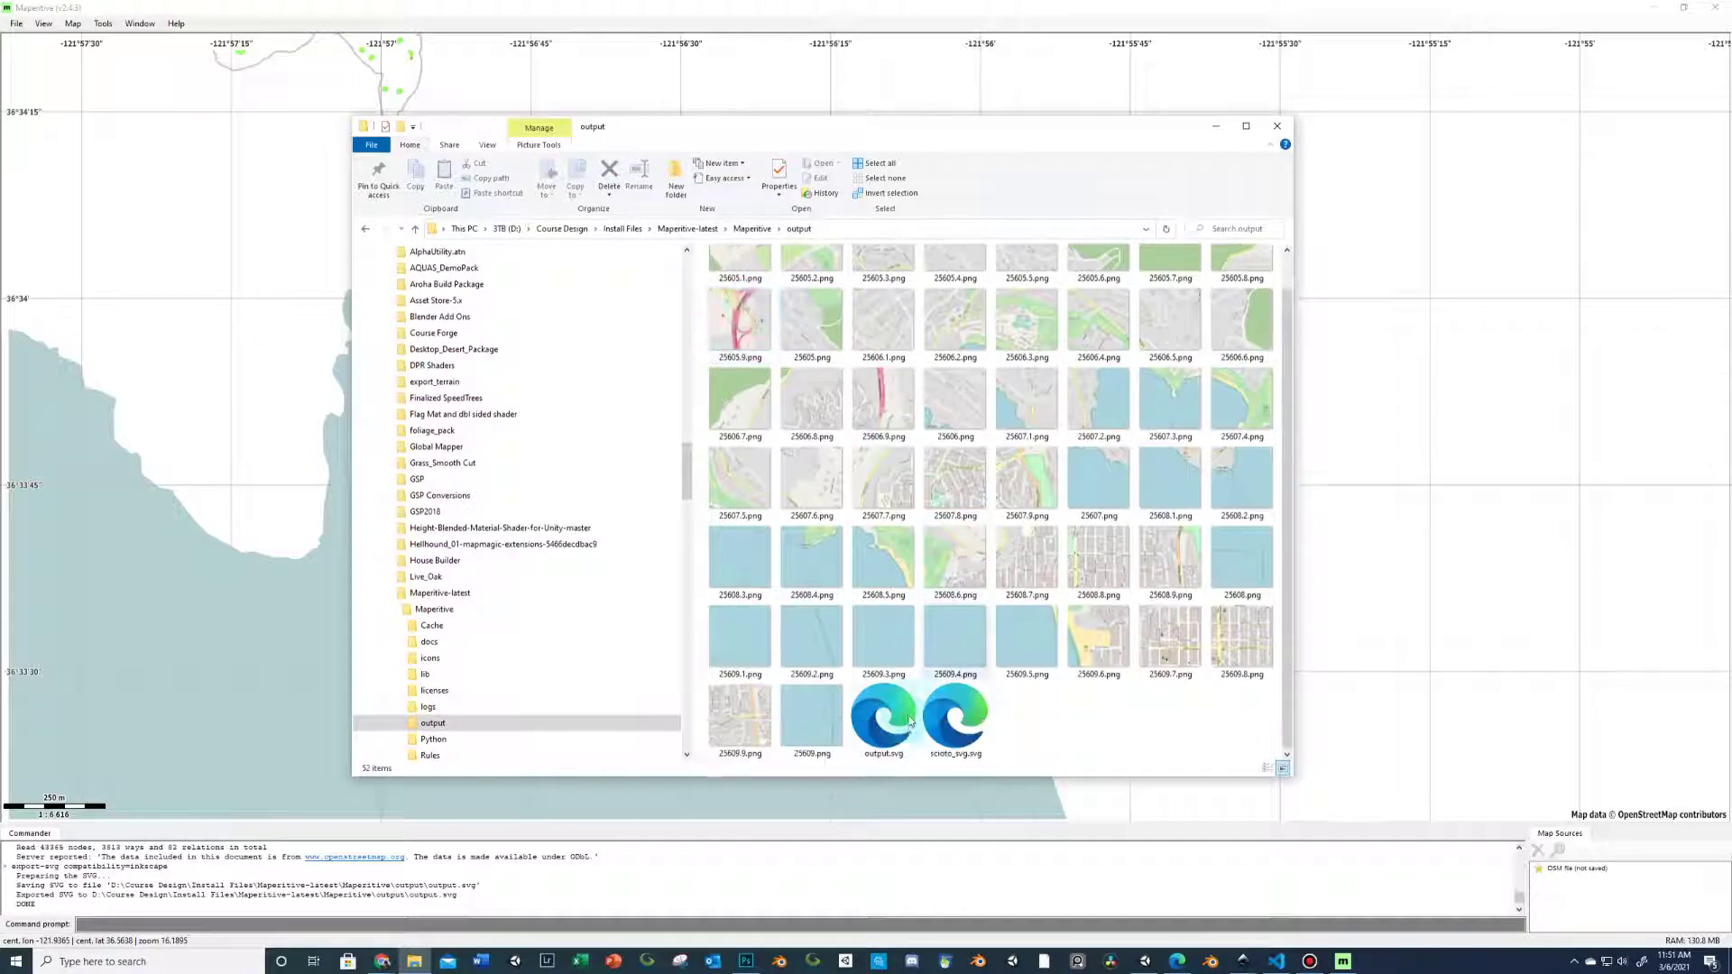
pyautogui.click(882, 760)
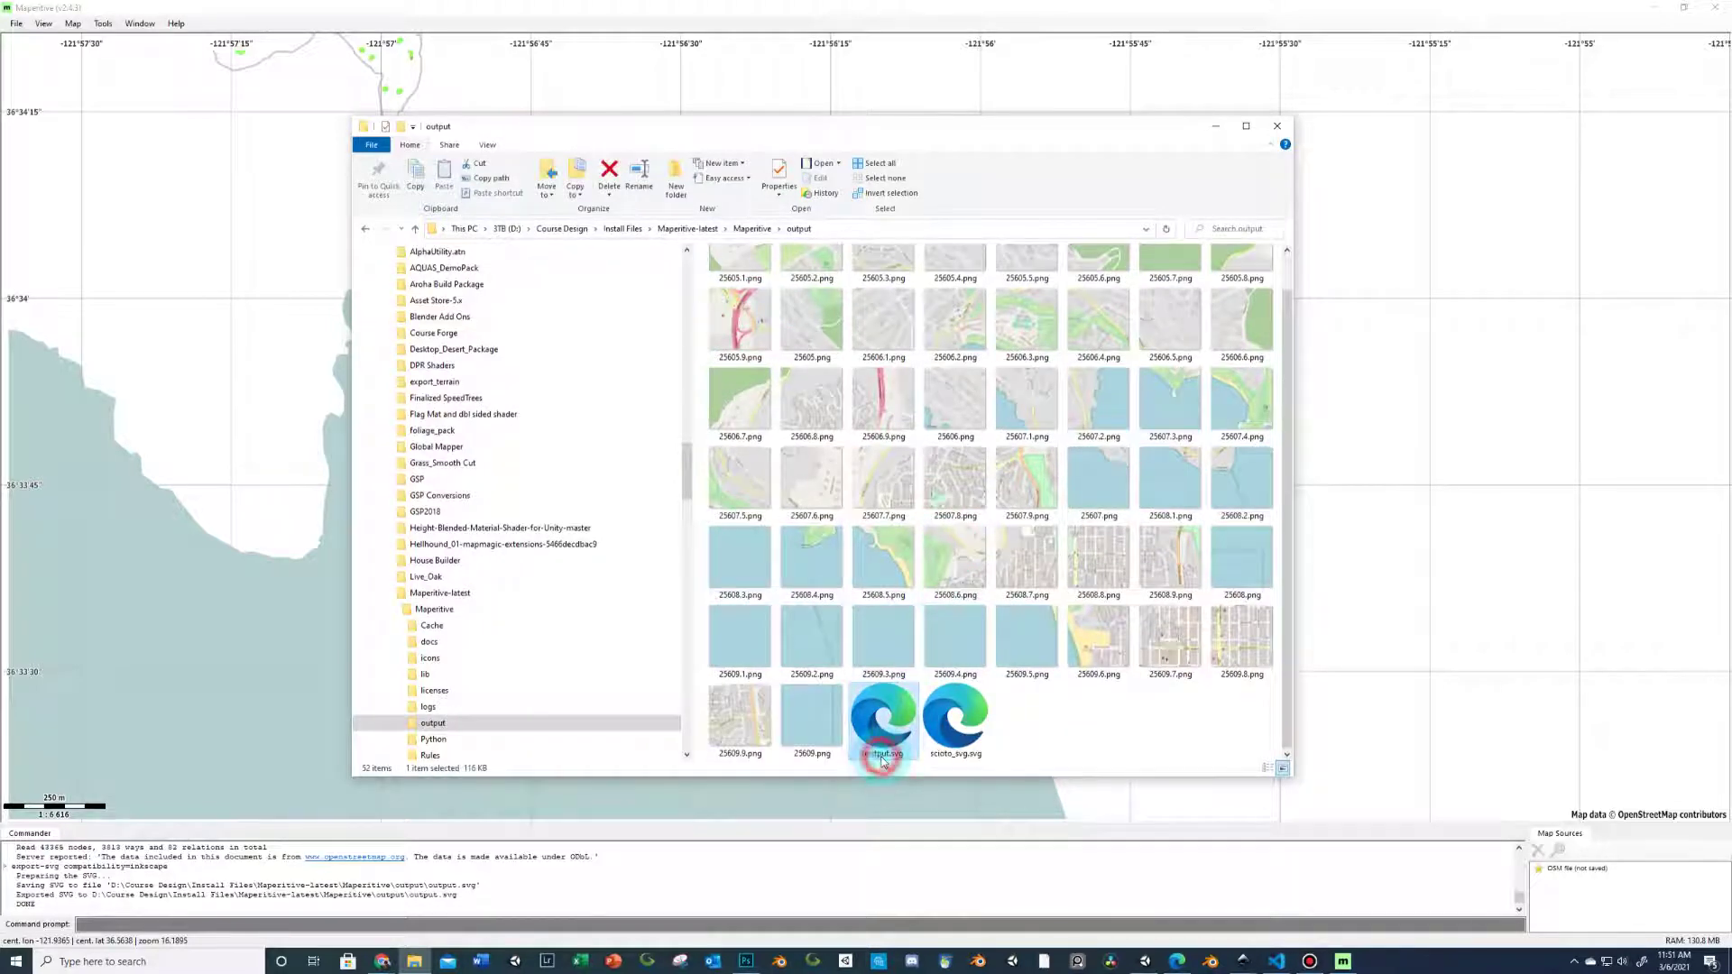
pyautogui.rightClick(882, 761)
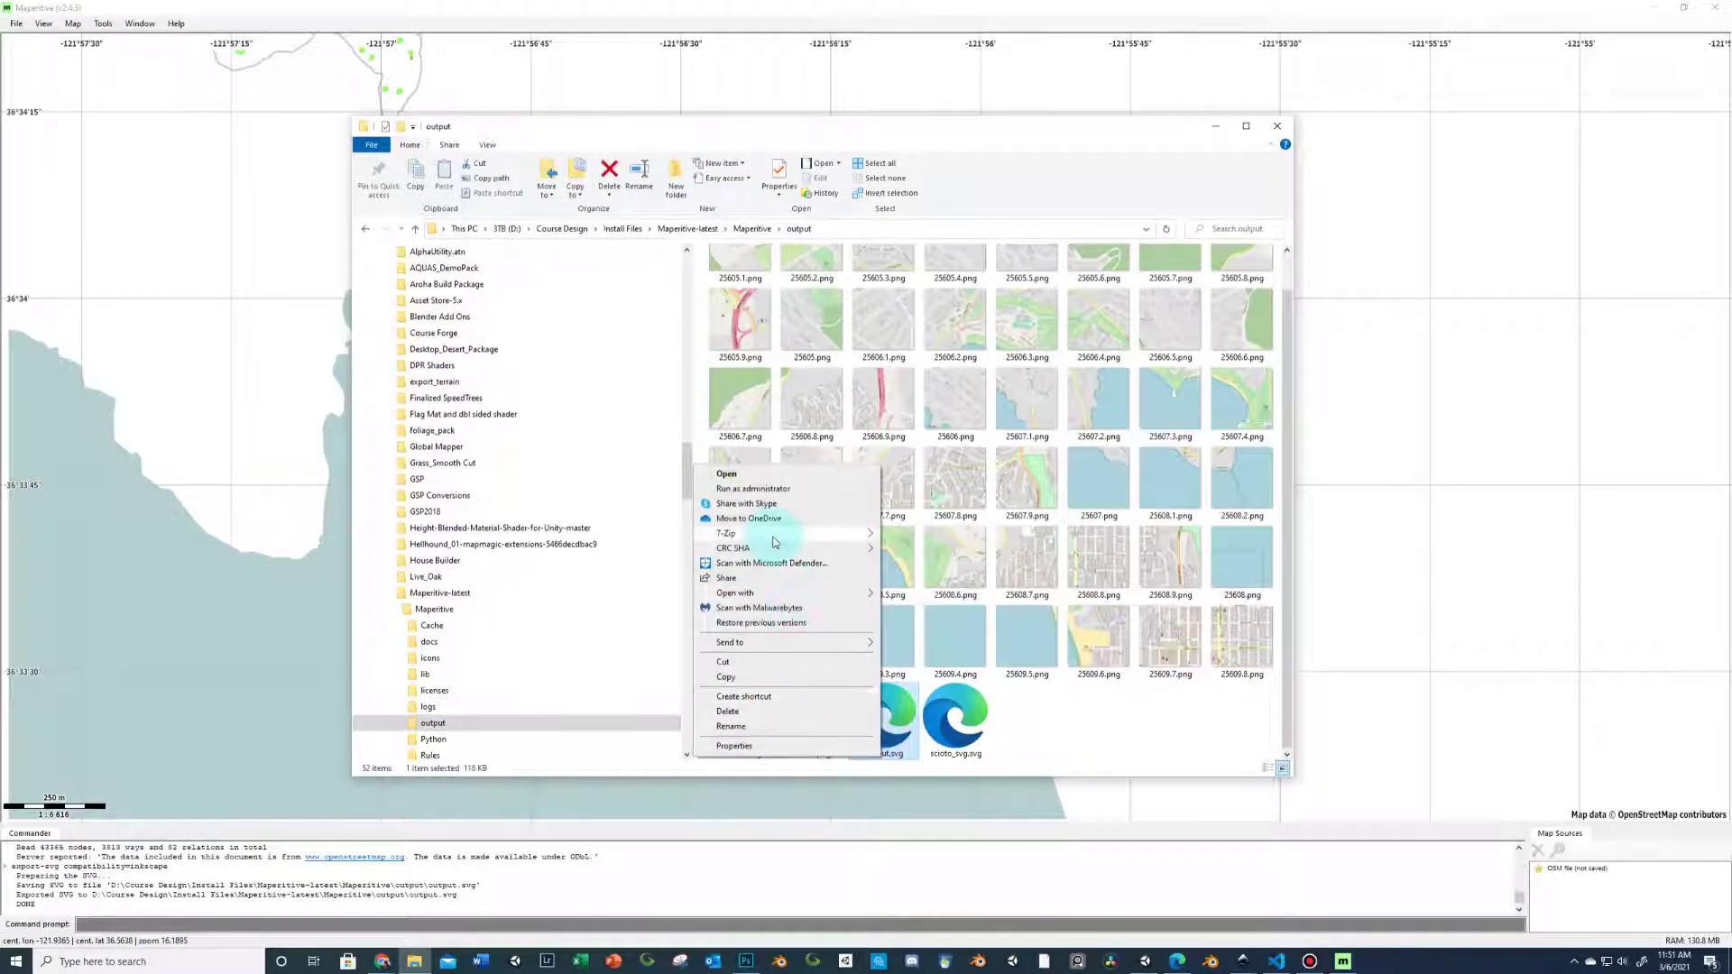
pyautogui.click(733, 726)
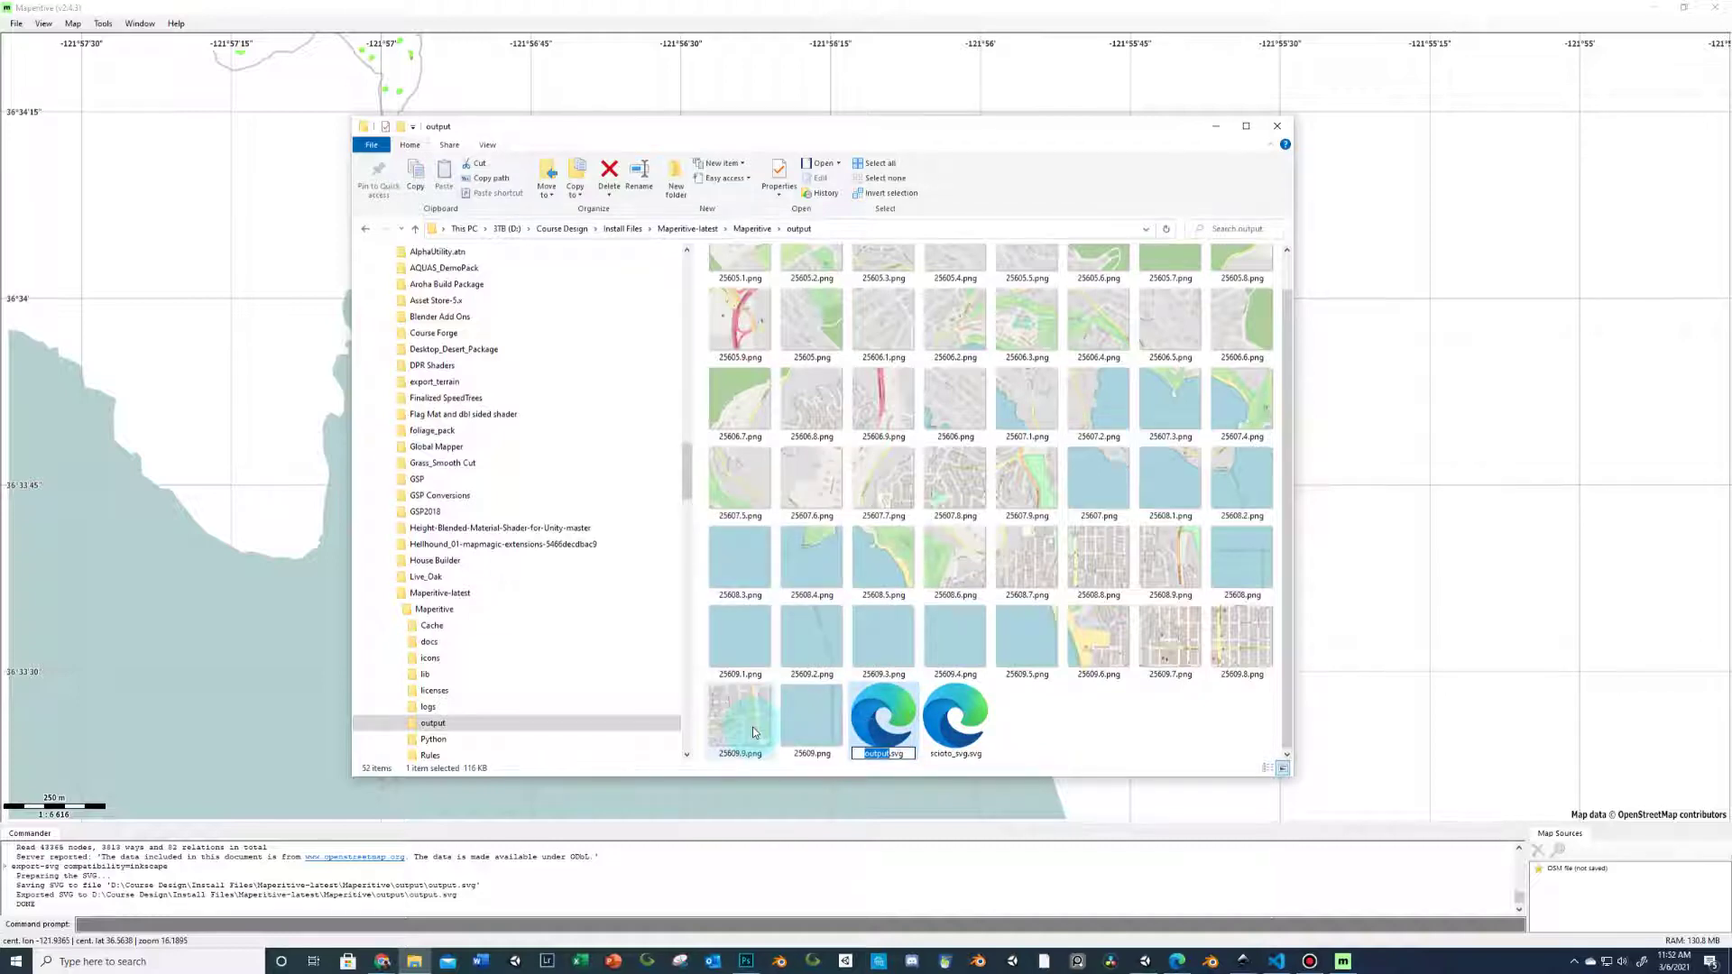
pyautogui.write('pebble_svg')
pyautogui.press('Return')
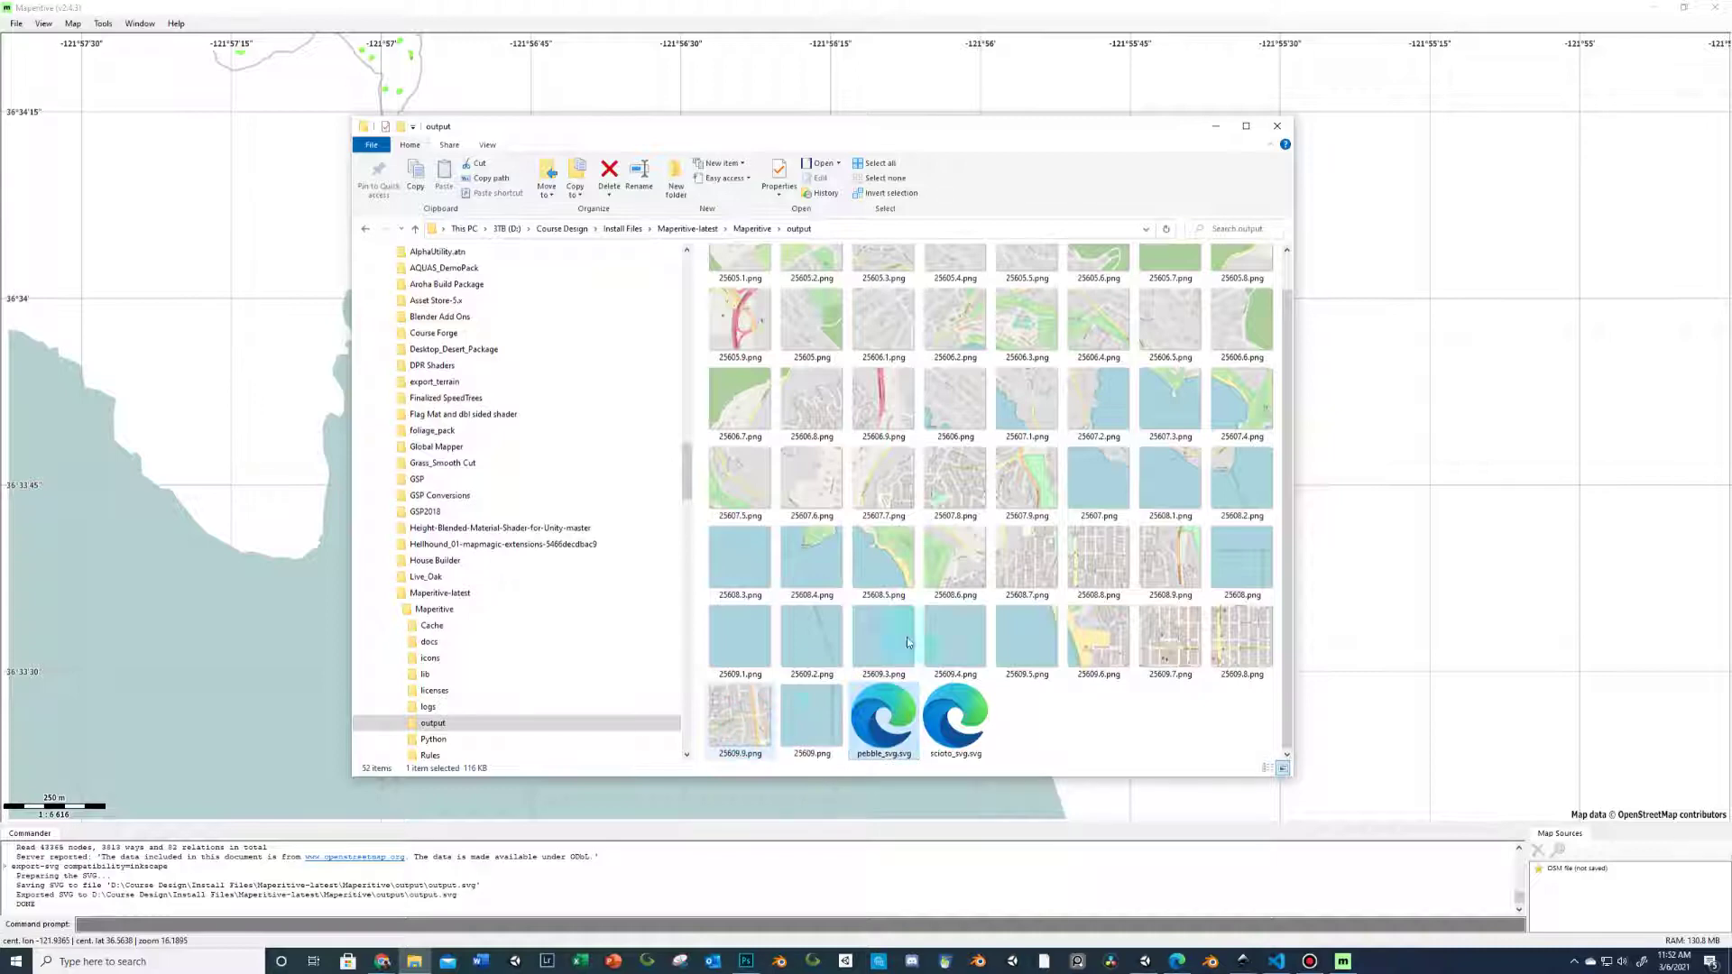
# - Open pebble_svg.svg with Inkscape
pyautogui.rightClick(901, 722)
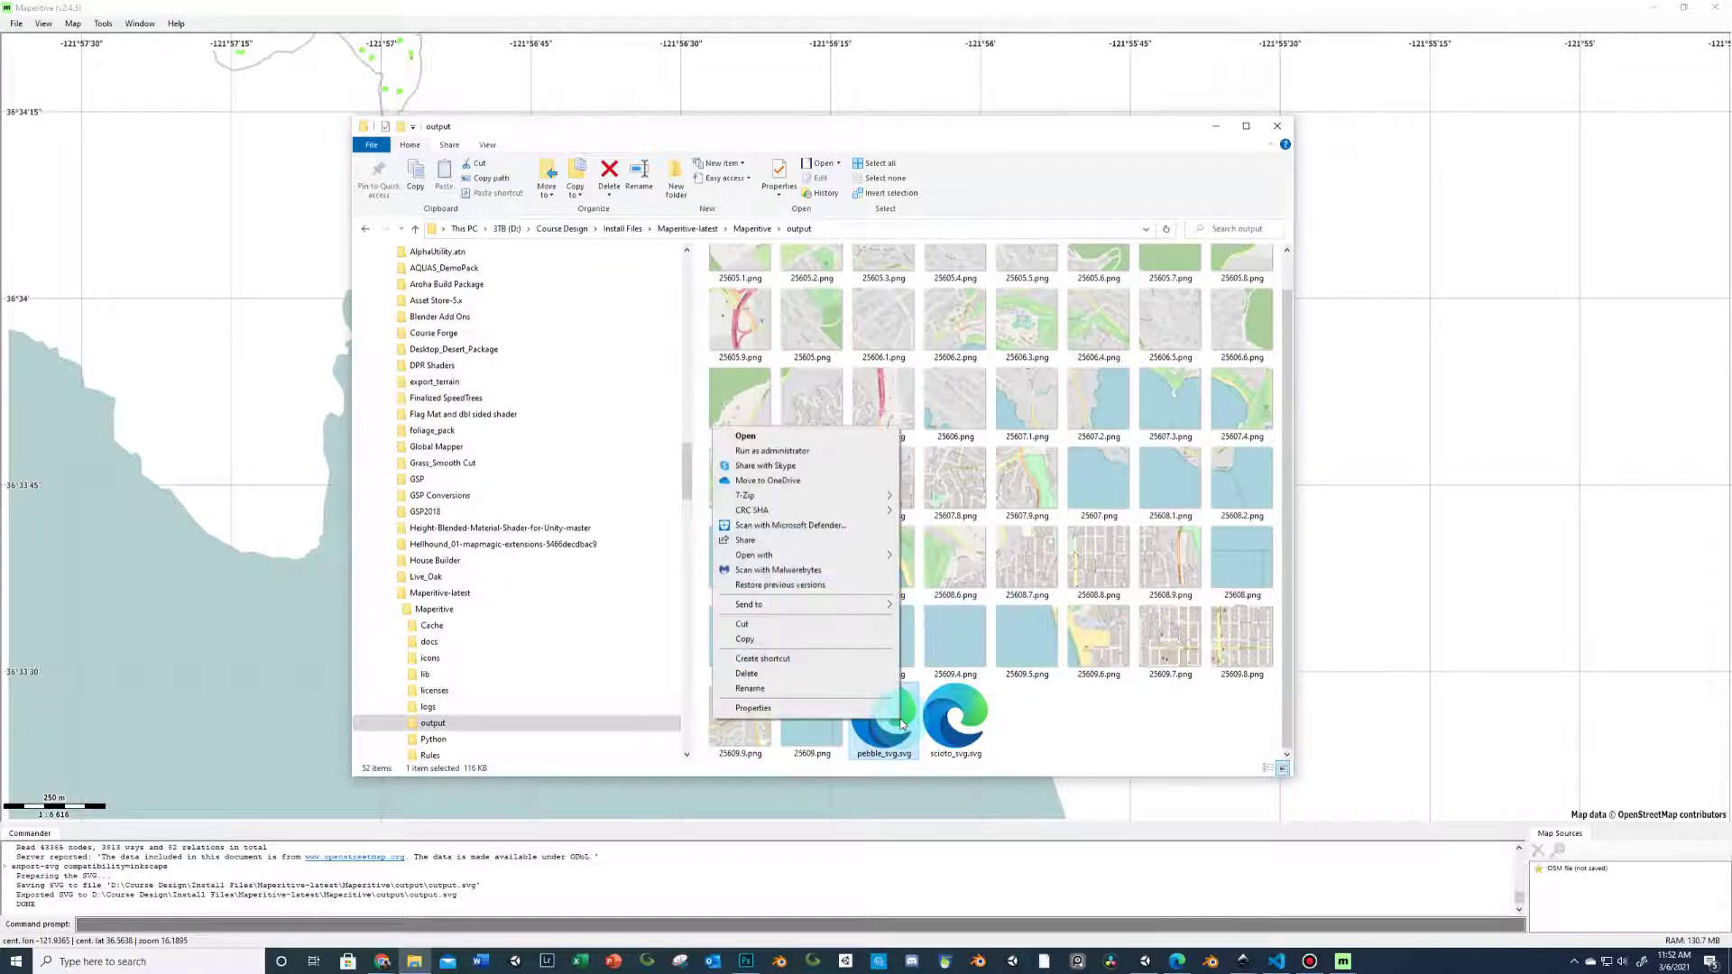
pyautogui.moveTo(852, 559)
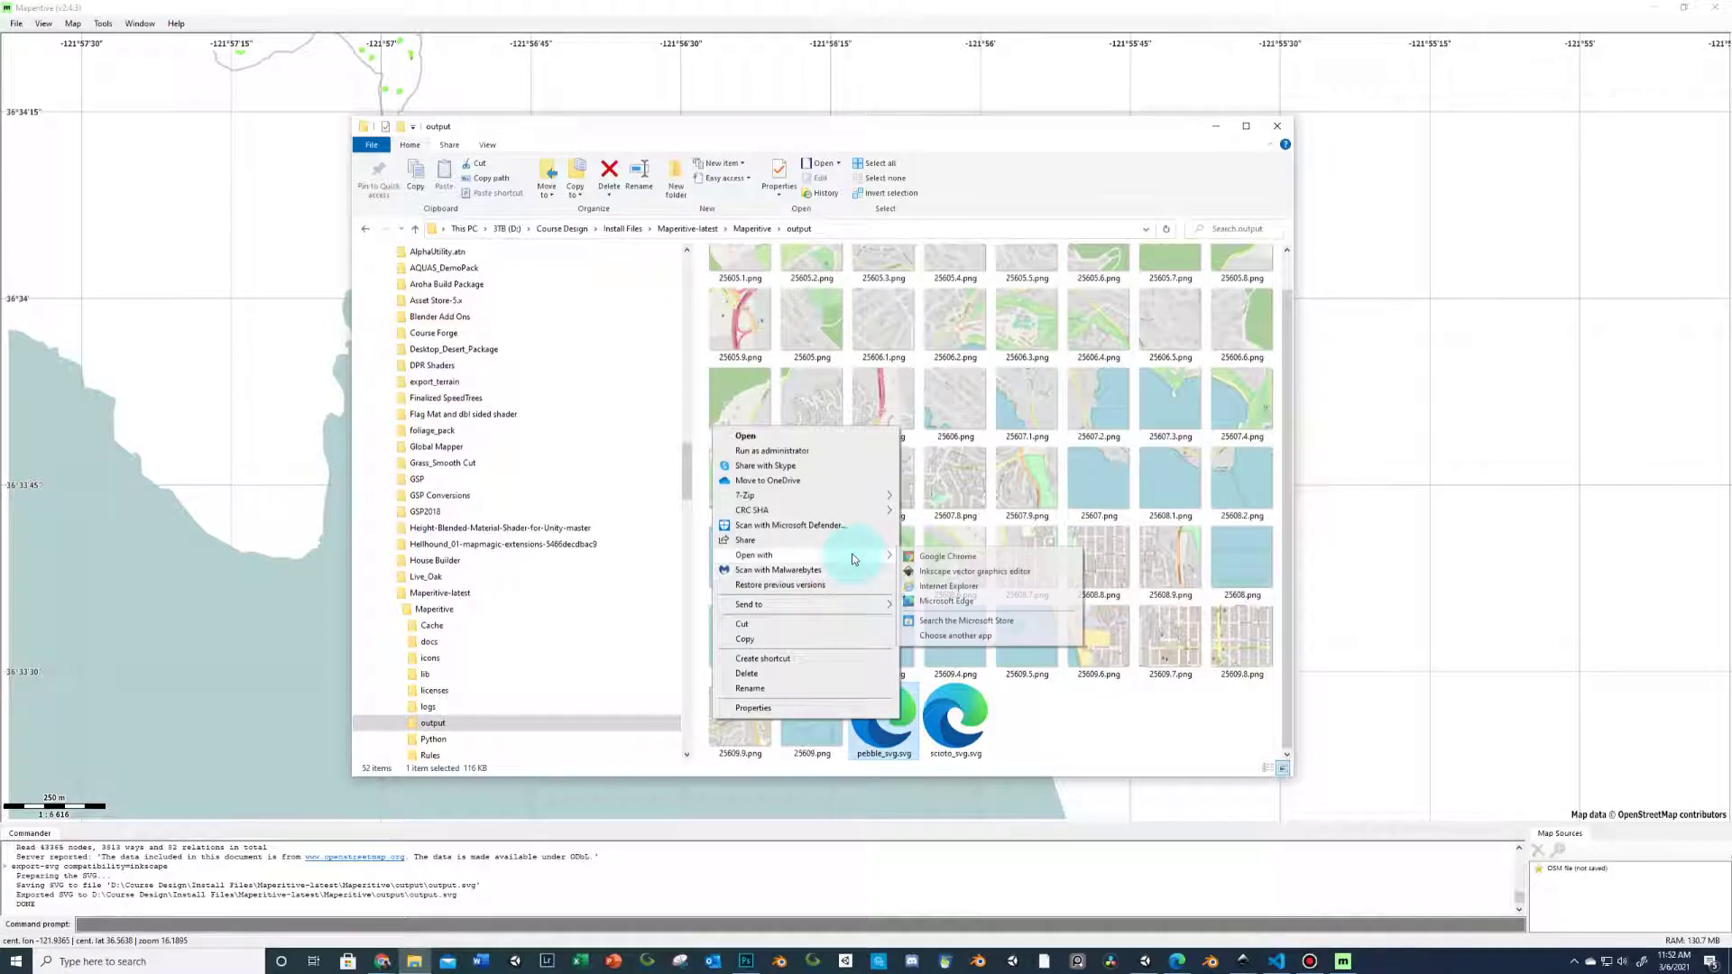
pyautogui.click(943, 571)
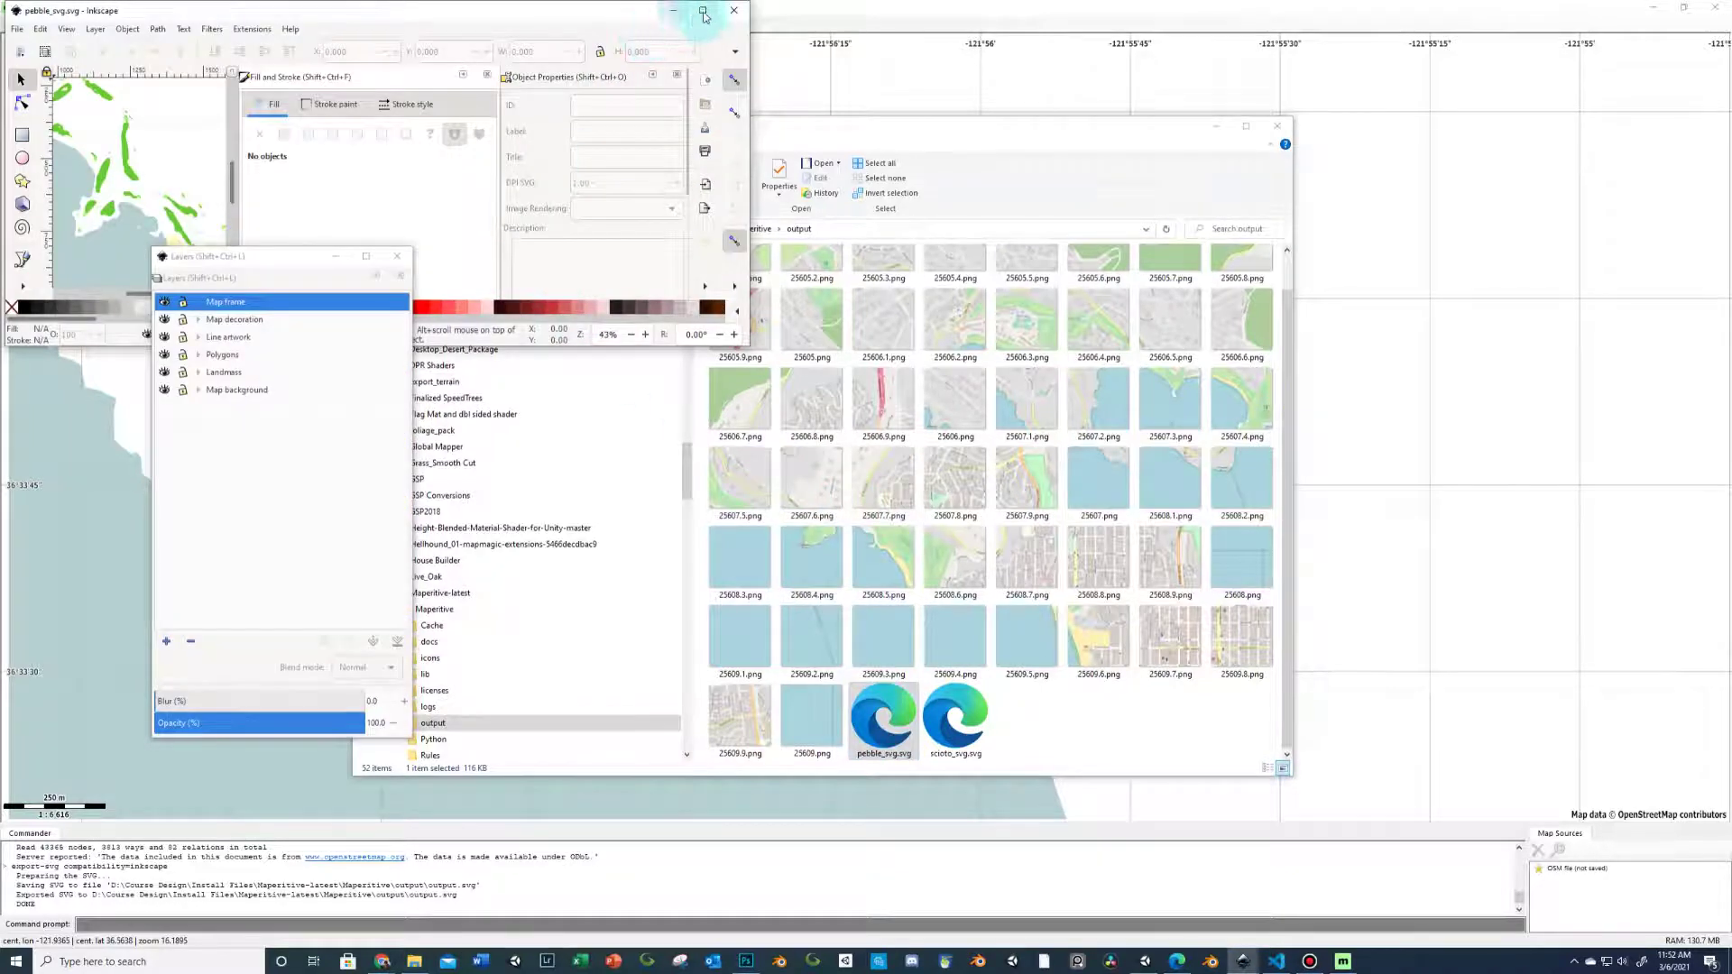
# - Maximize Inkscape, dock the Layers list, and expand Polygons and Line artwork to reveal the golf sublayers
pyautogui.click(702, 13)
pyautogui.moveTo(282, 251); pyautogui.dragTo(1179, 240)
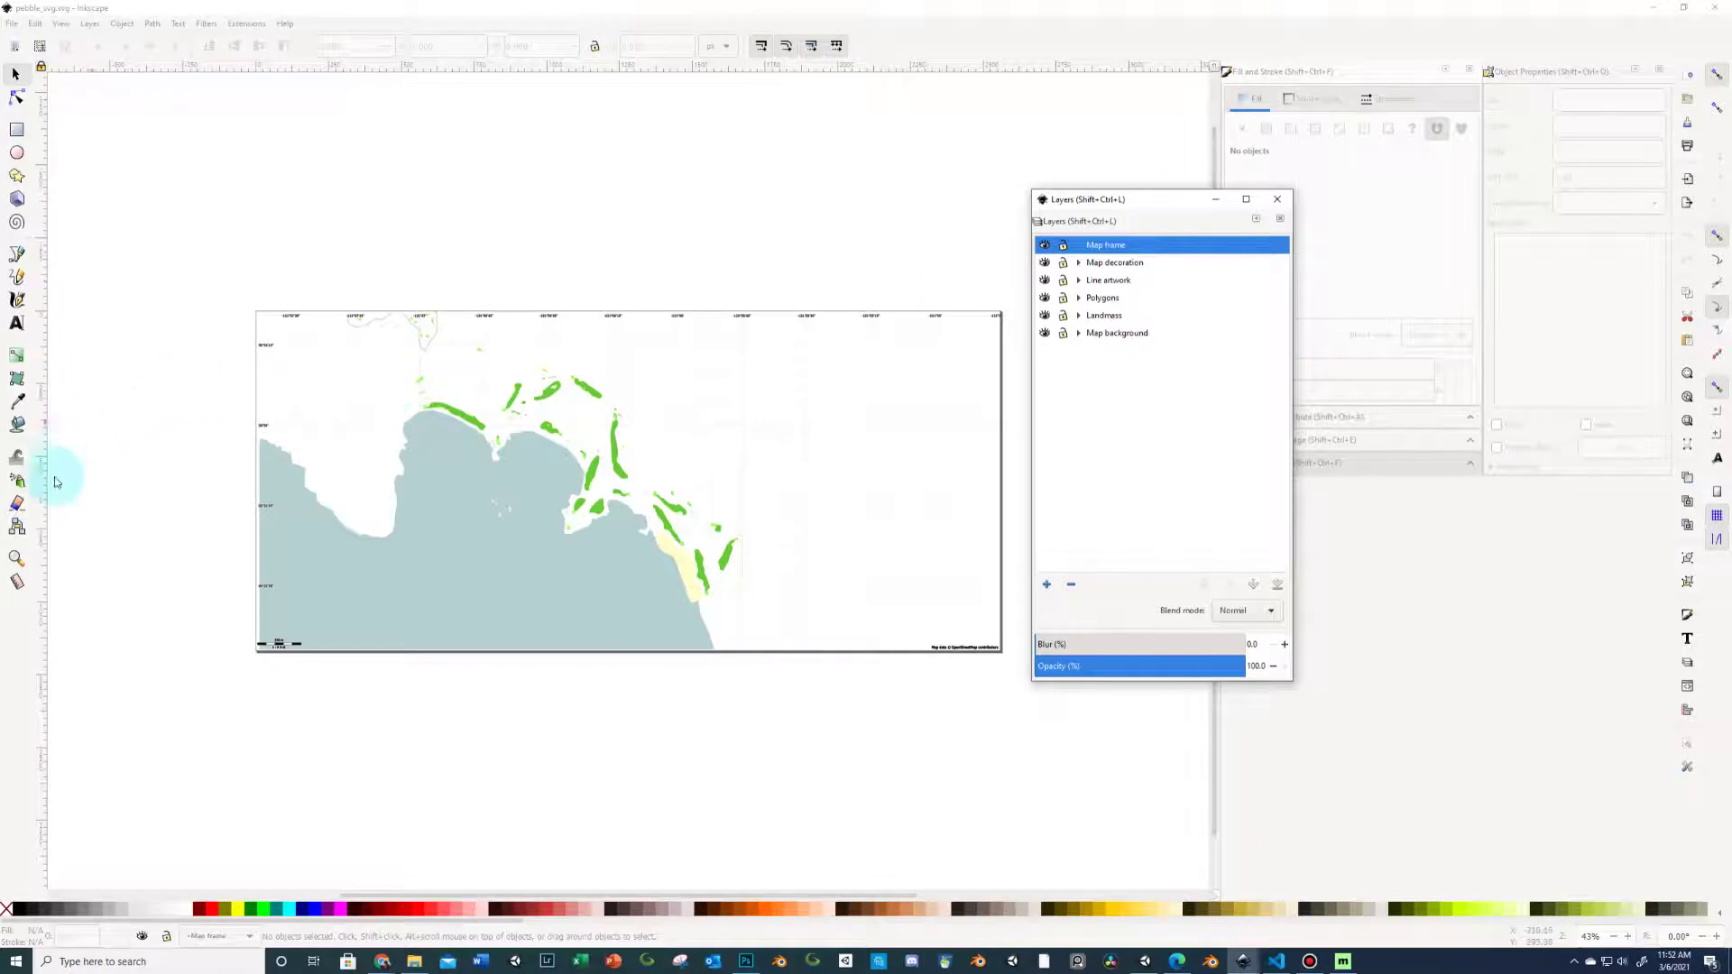
pyautogui.click(1078, 298)
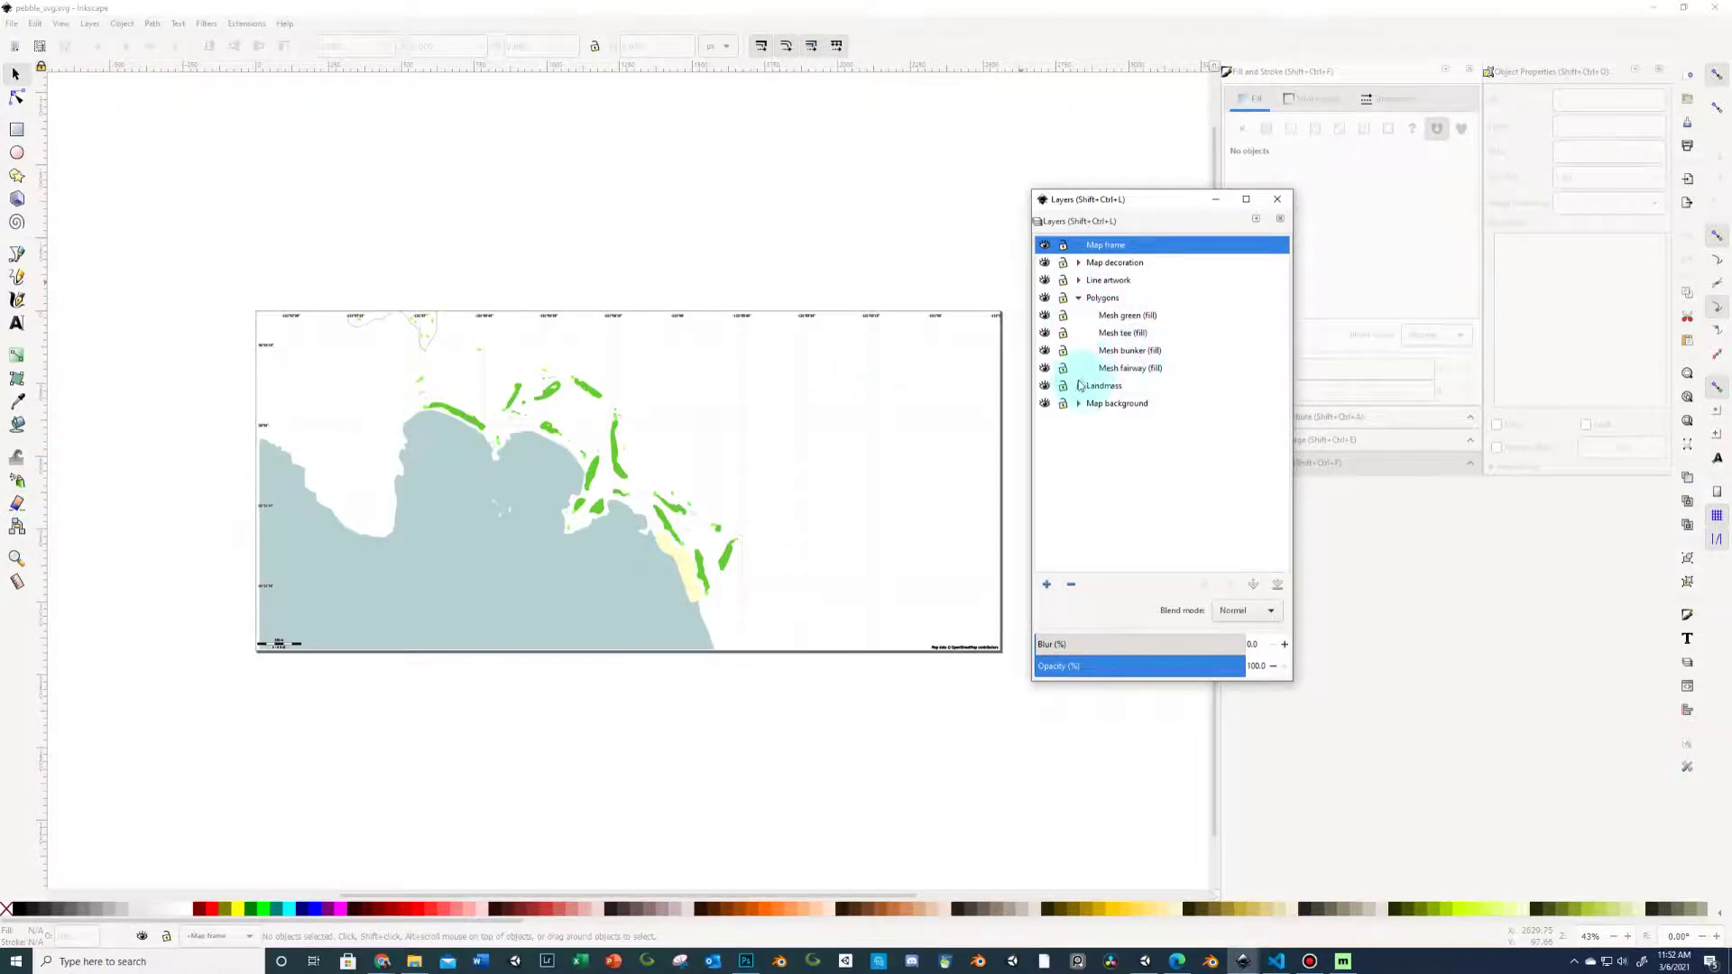
pyautogui.click(1079, 386)
pyautogui.click(1079, 387)
pyautogui.click(1078, 280)
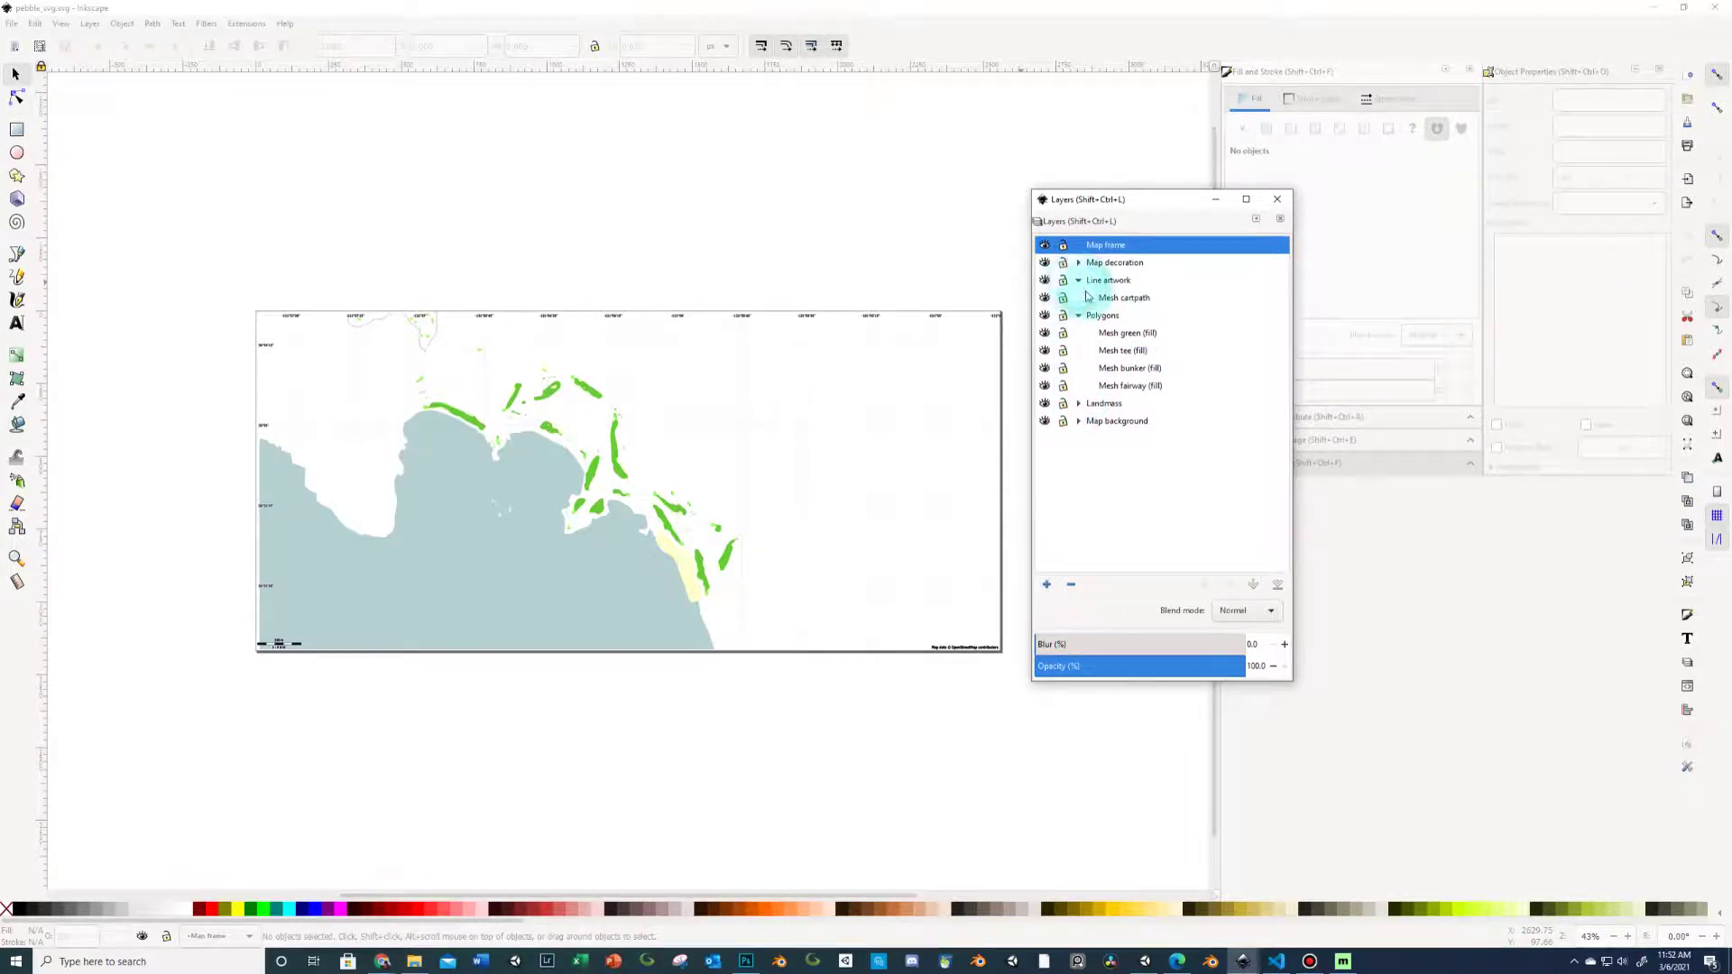